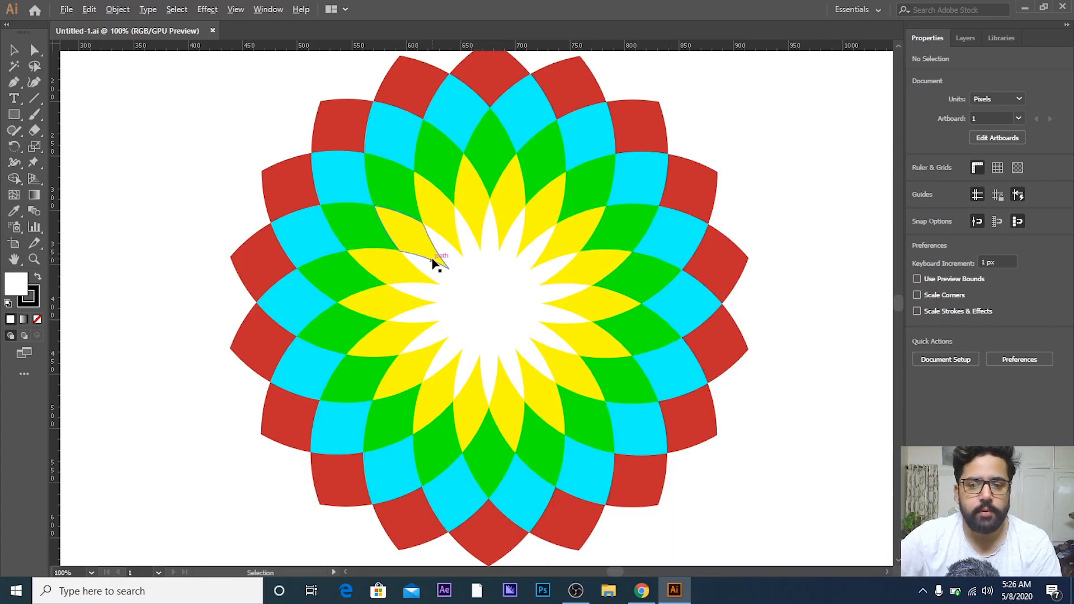
scroll(431, 259, down, 1)
drag(536, 256, 552, 260)
scroll(511, 264, up, 1)
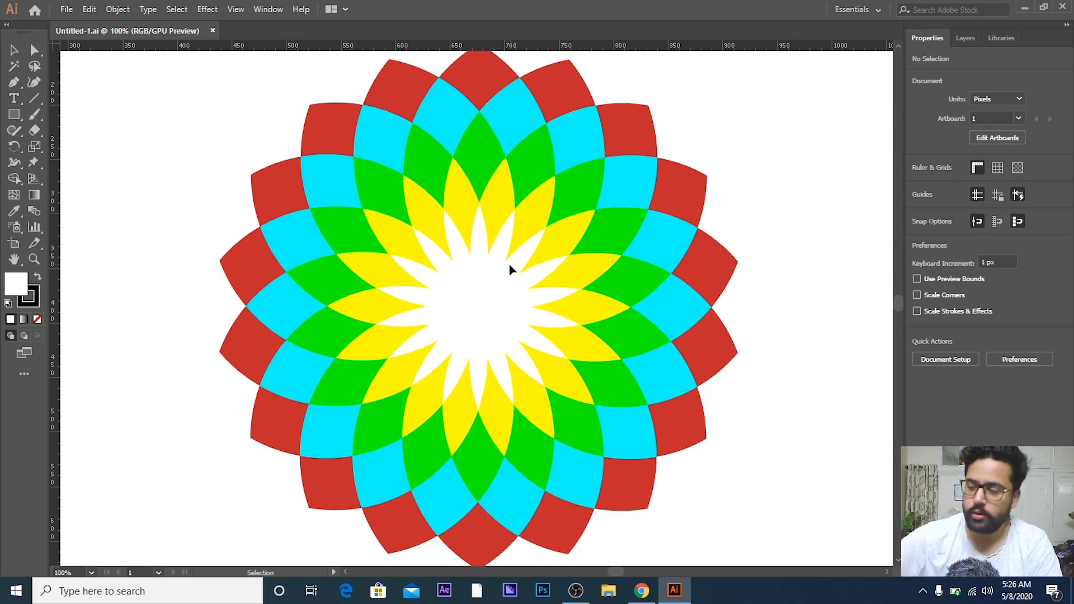
Step: Create a new blank document at 1366 x 768 px
click(65, 9)
click(81, 28)
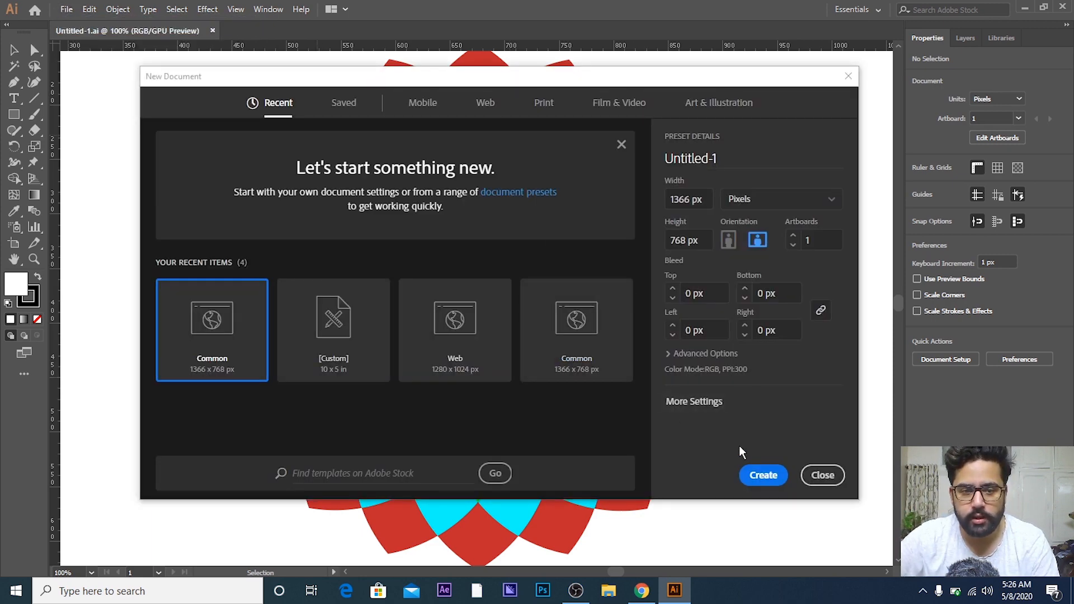
click(763, 475)
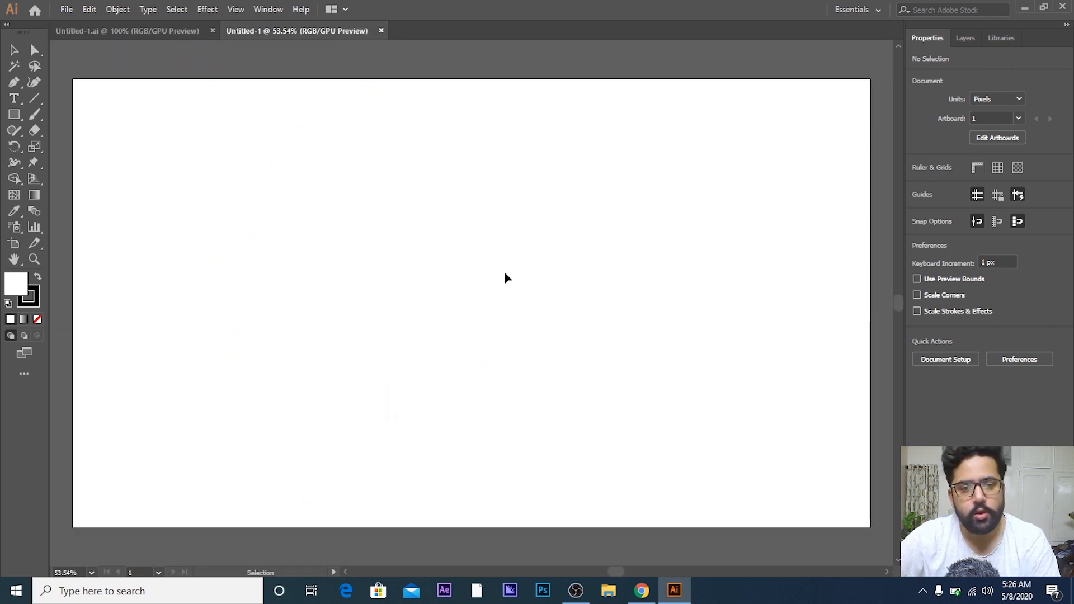
Step: Draw a vertical line about 283 px long in the artboard's upper middle and set its stroke weight to 20 pt
click(34, 98)
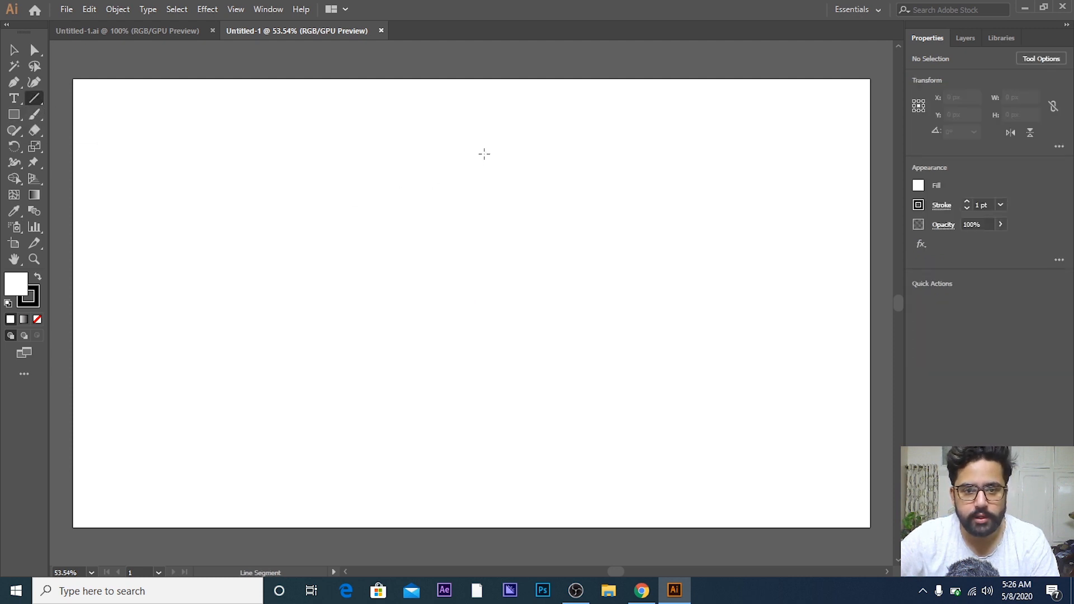
drag(484, 154, 485, 318)
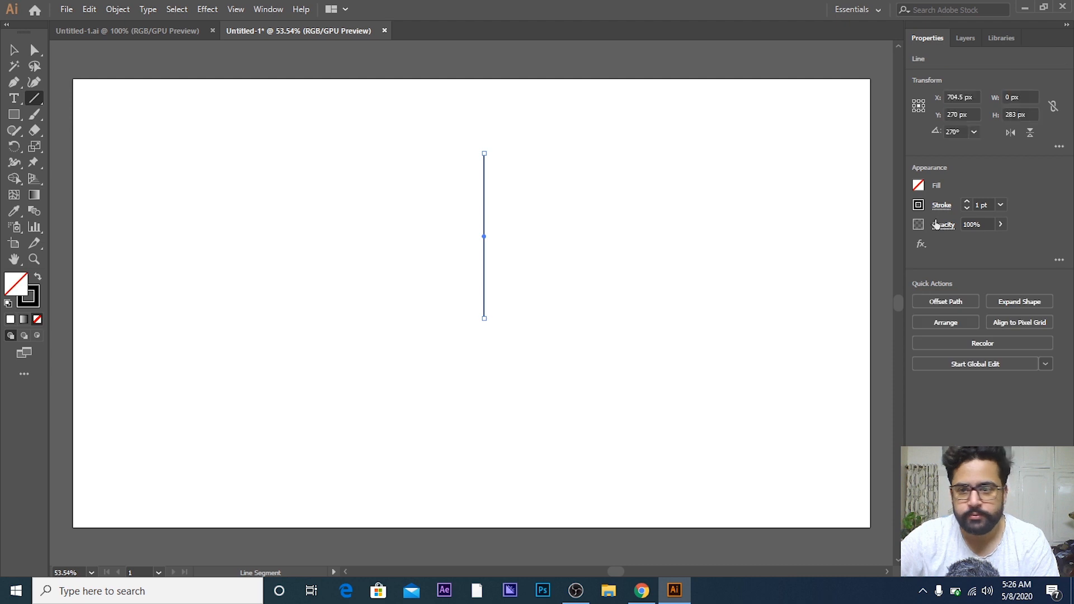
click(967, 202)
click(968, 202)
click(967, 202)
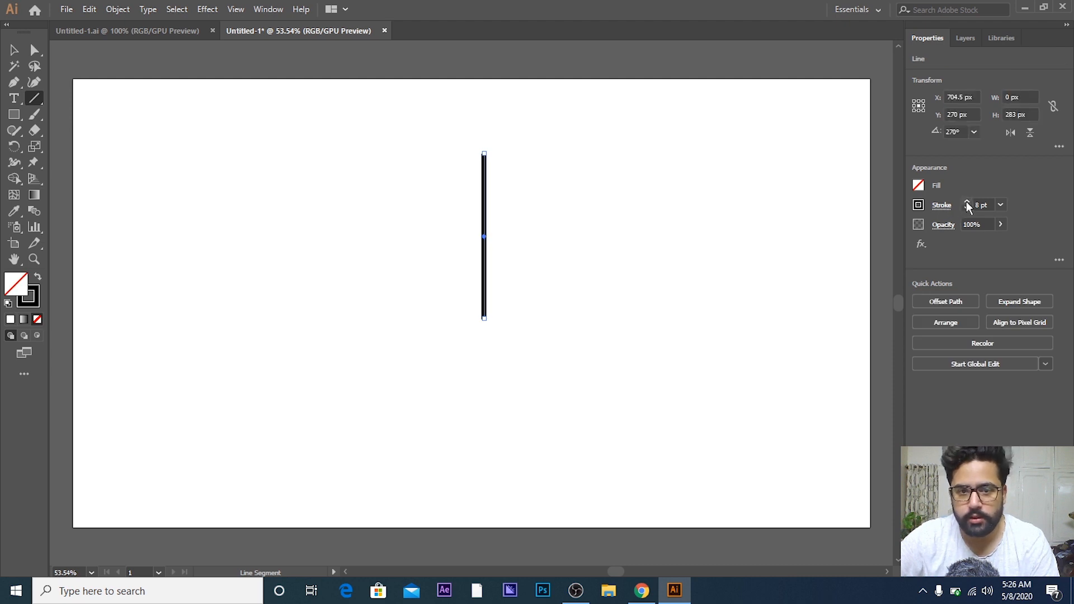
click(967, 202)
click(967, 203)
click(967, 203)
click(967, 202)
click(968, 203)
click(967, 202)
click(967, 203)
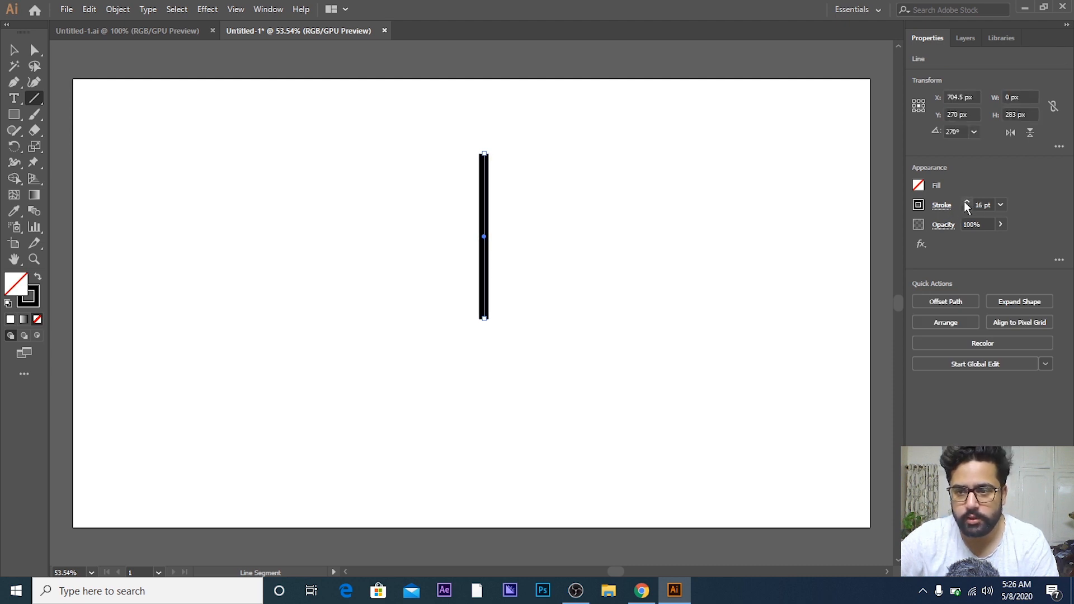
click(968, 203)
click(967, 202)
click(968, 202)
click(968, 203)
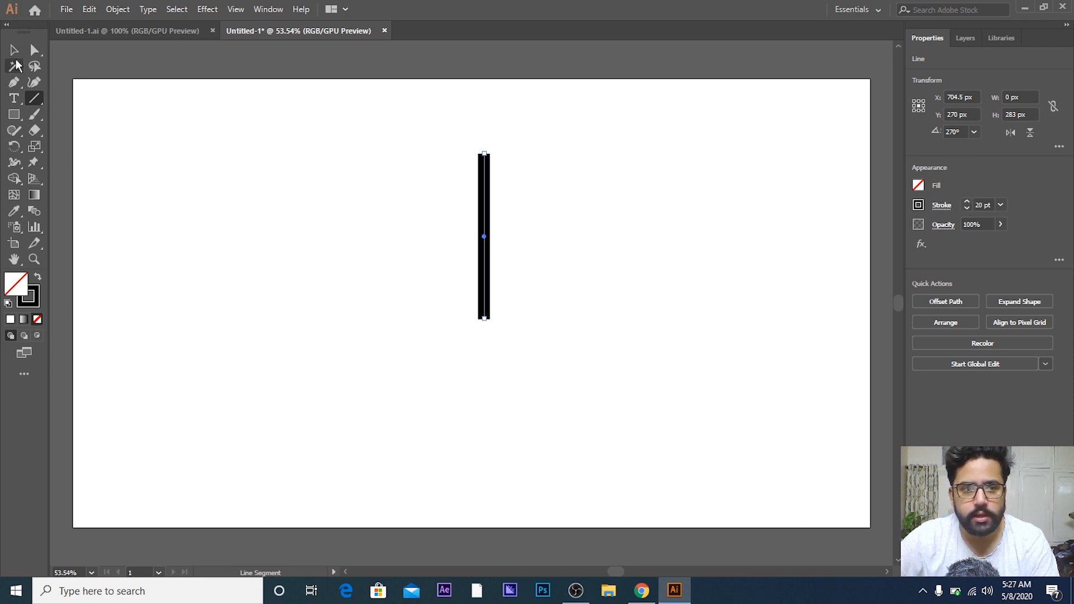
Step: Try rotating the black line freehand about its centre with the Selection tool, and undo the rotation
click(14, 50)
click(321, 134)
click(493, 230)
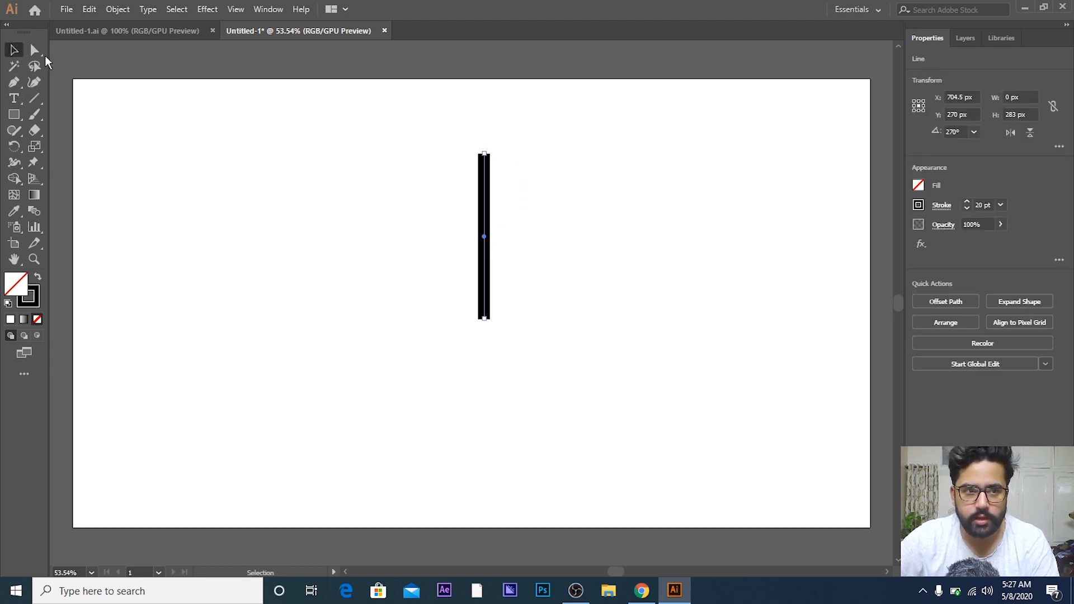
drag(490, 150, 526, 110)
click(503, 155)
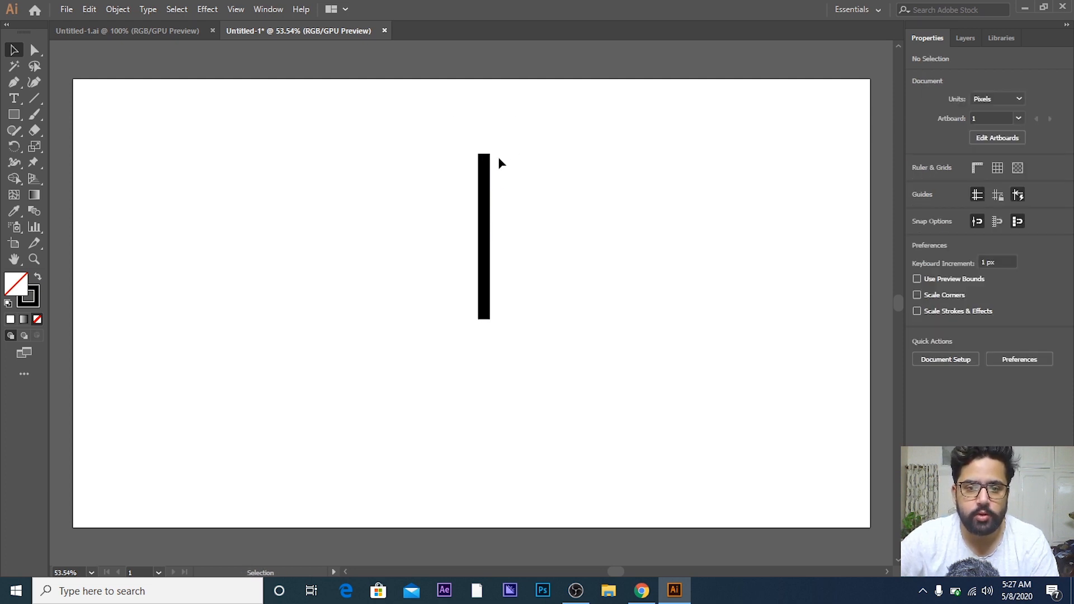
click(485, 153)
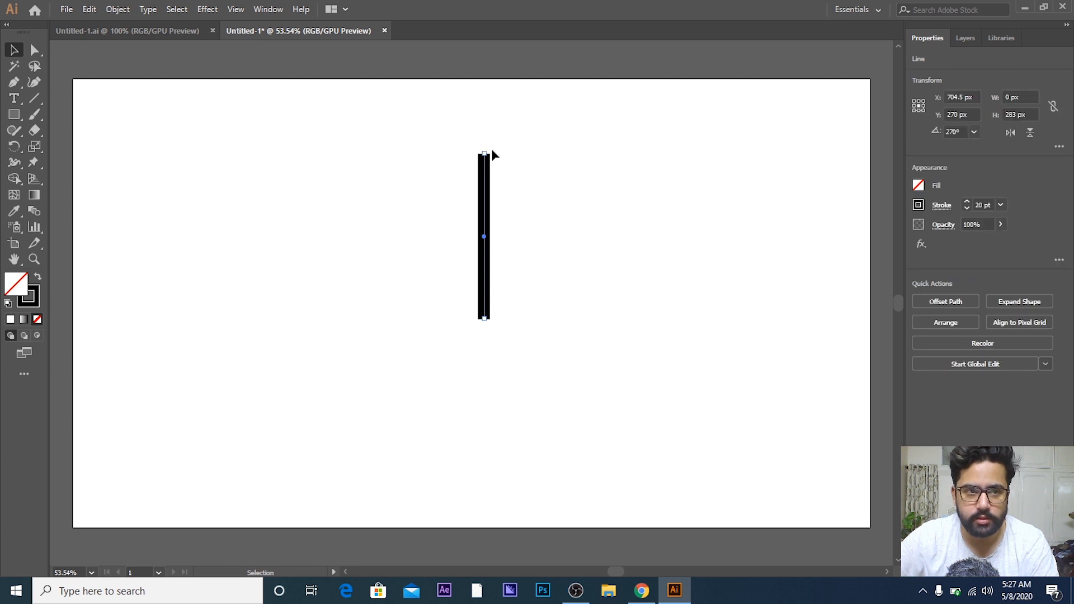
drag(490, 151, 537, 178)
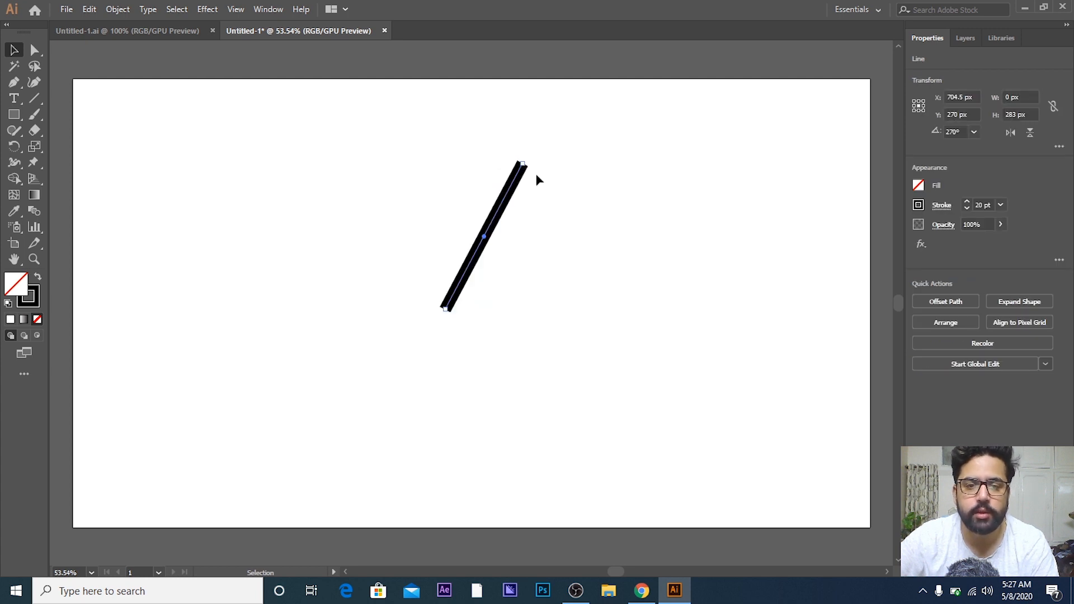
key(ctrl+z)
Step: Reselect the vertical line, rotate it clockwise by about 50° around its centre, and undo that rotation
click(491, 175)
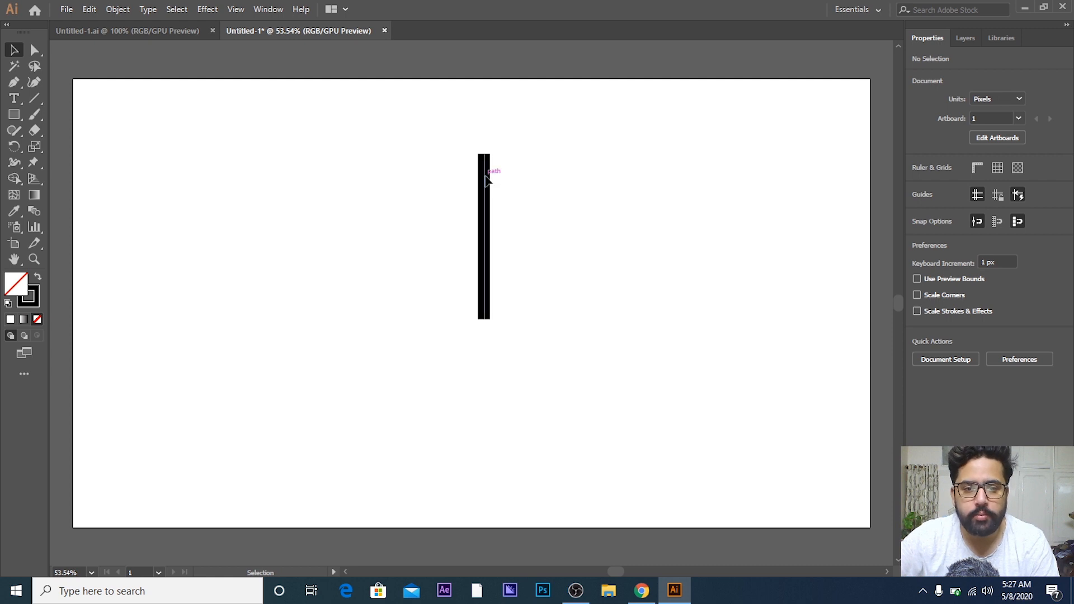
click(489, 180)
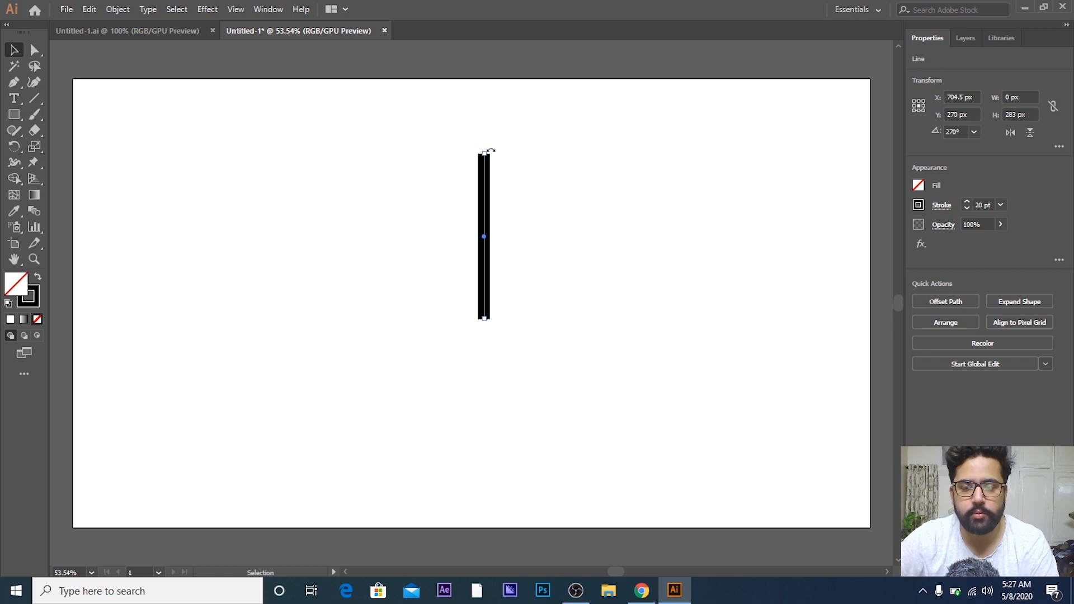
drag(491, 150, 510, 211)
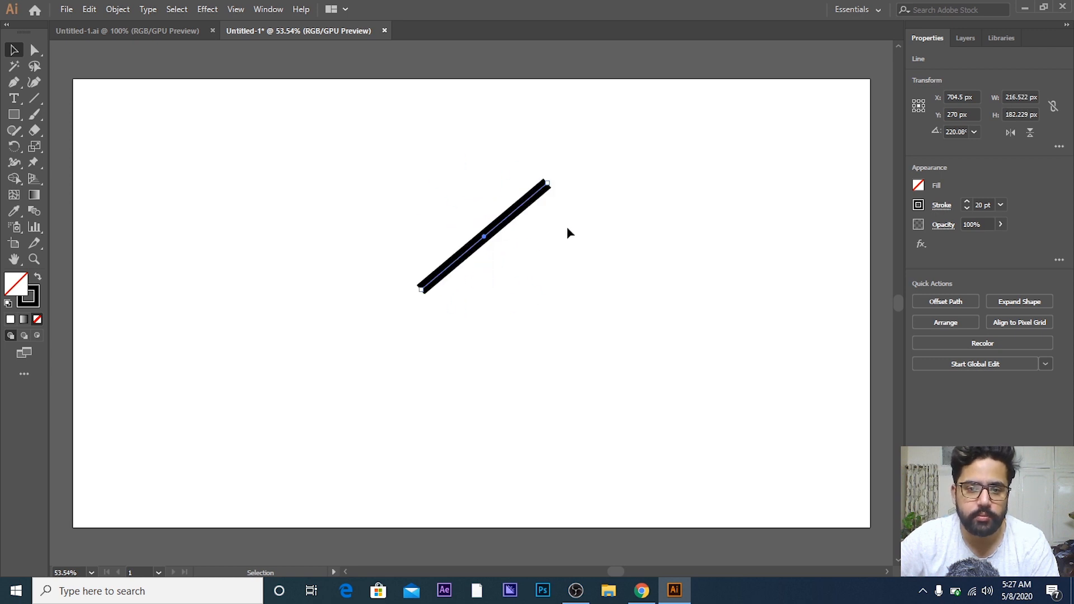
key(ctrl+shift+a)
key(ctrl+z)
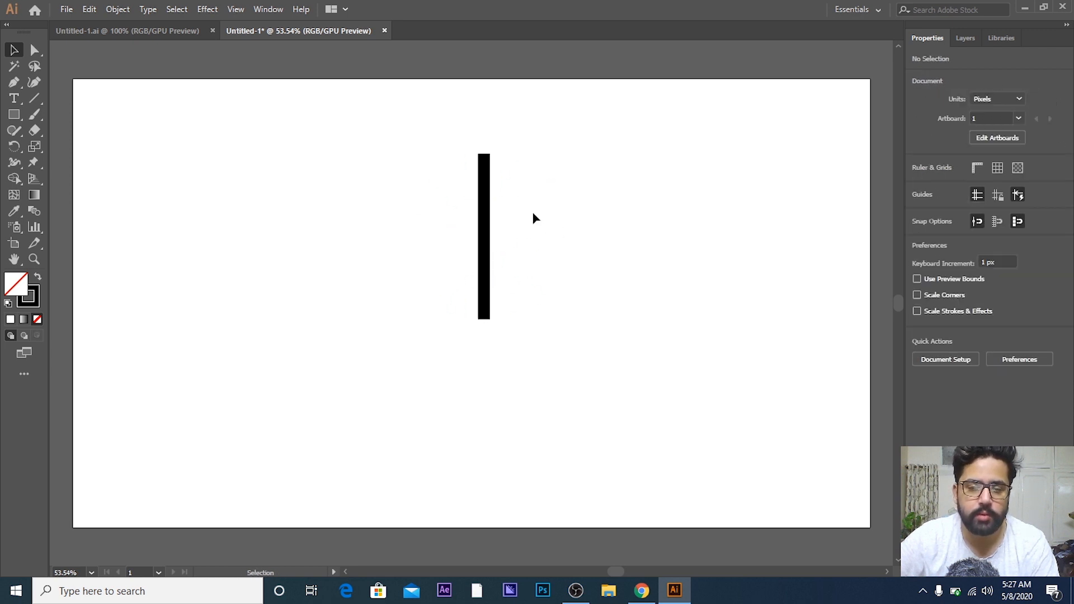
Step: Move the vertical line slightly right and up to about X 718 px, Y 264.5 px, keeping it selected
scroll(486, 222, up, 2)
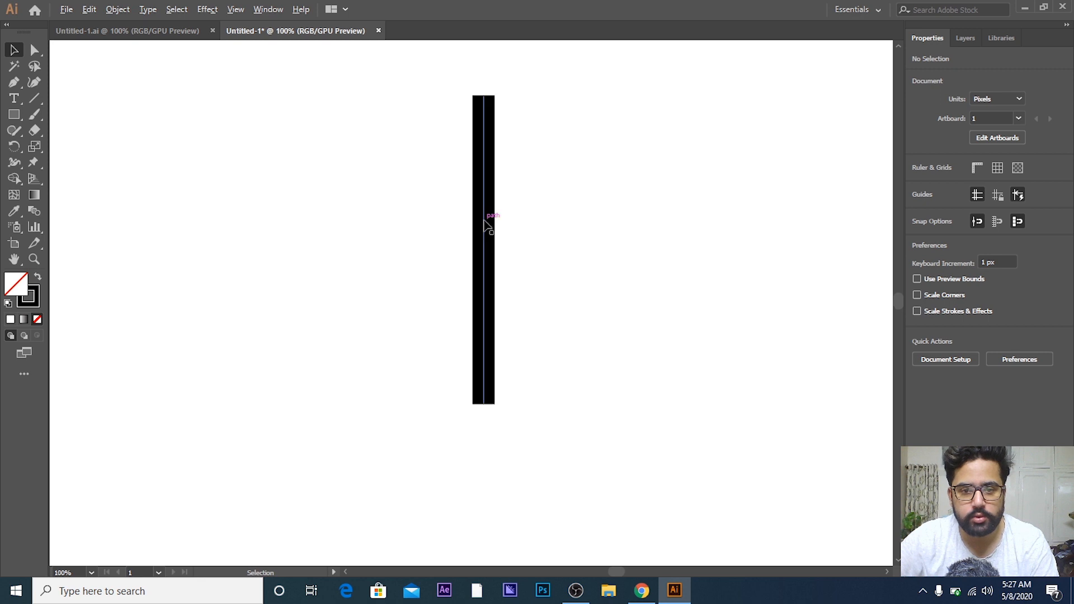
key(ctrl+minus)
key(ctrl+minus)
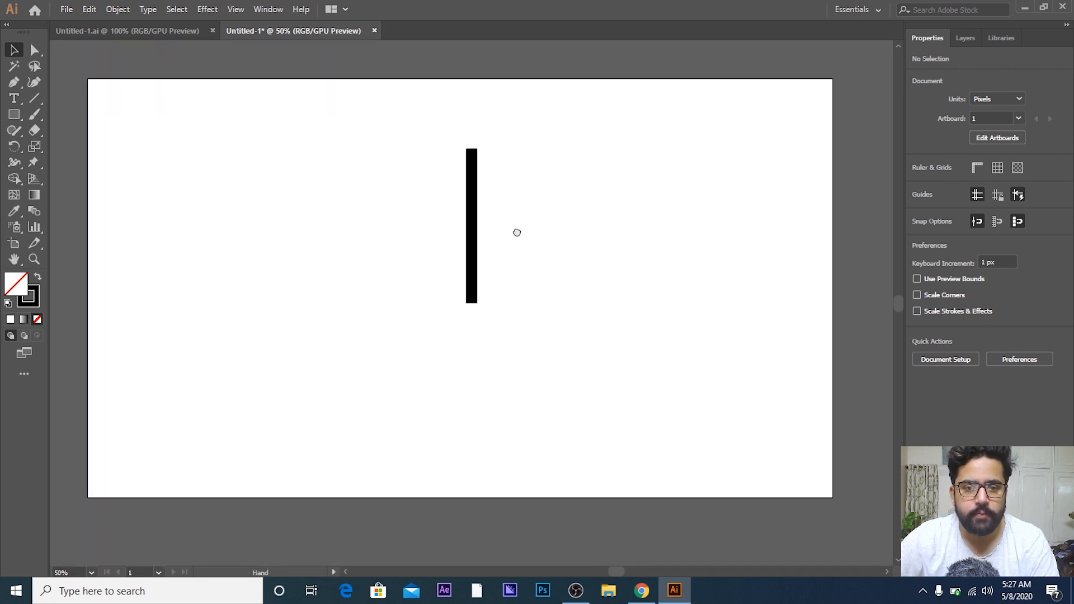
mouse_move(472, 233)
mouse_down()
mouse_move(477, 217)
mouse_move(480, 228)
mouse_up()
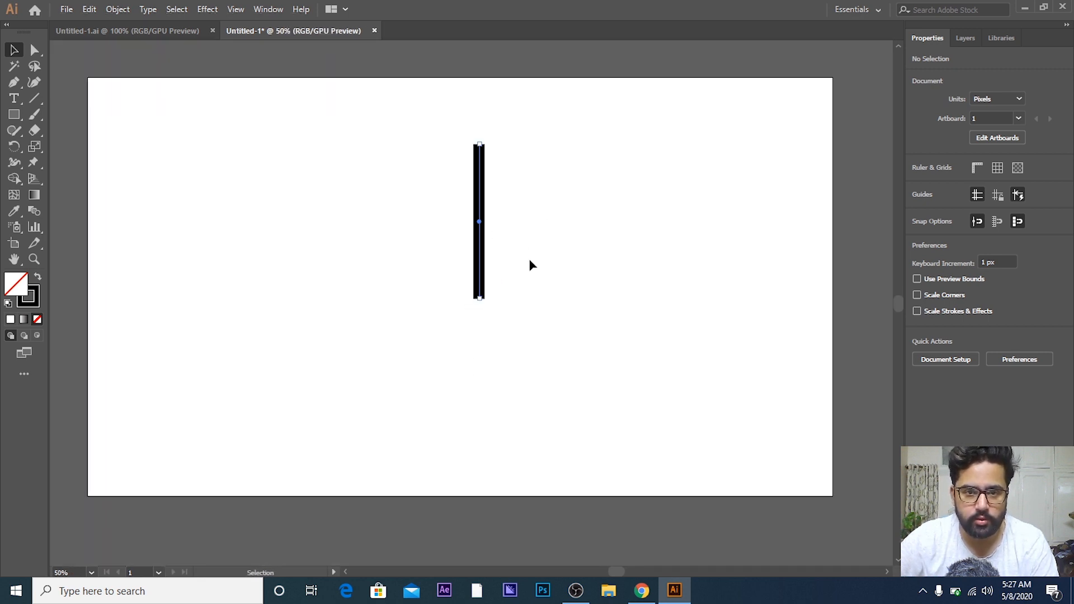
drag(530, 260, 541, 244)
click(514, 247)
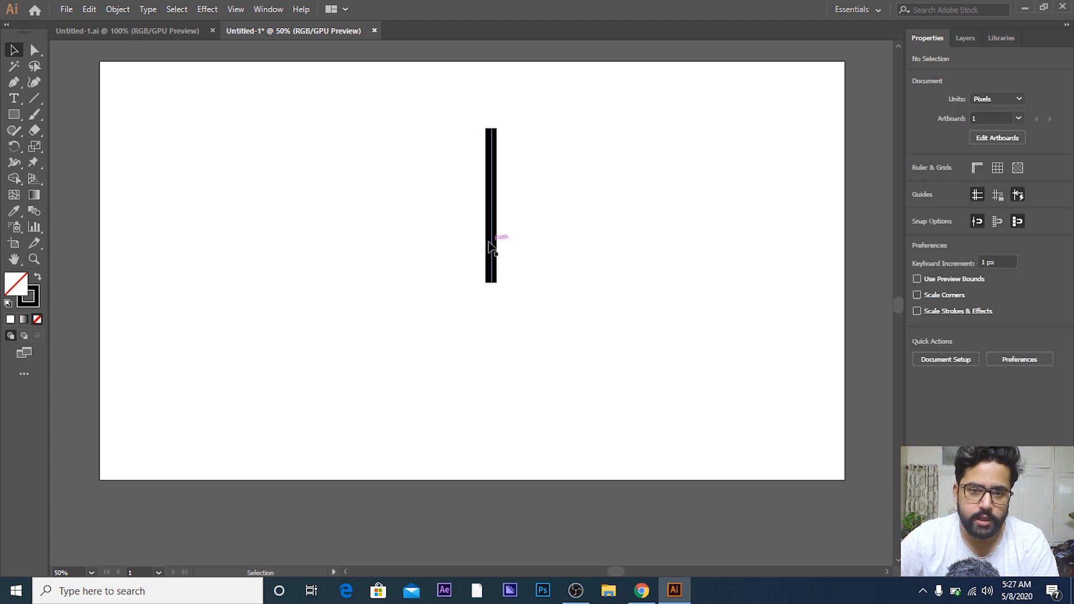
click(490, 246)
click(511, 248)
click(493, 245)
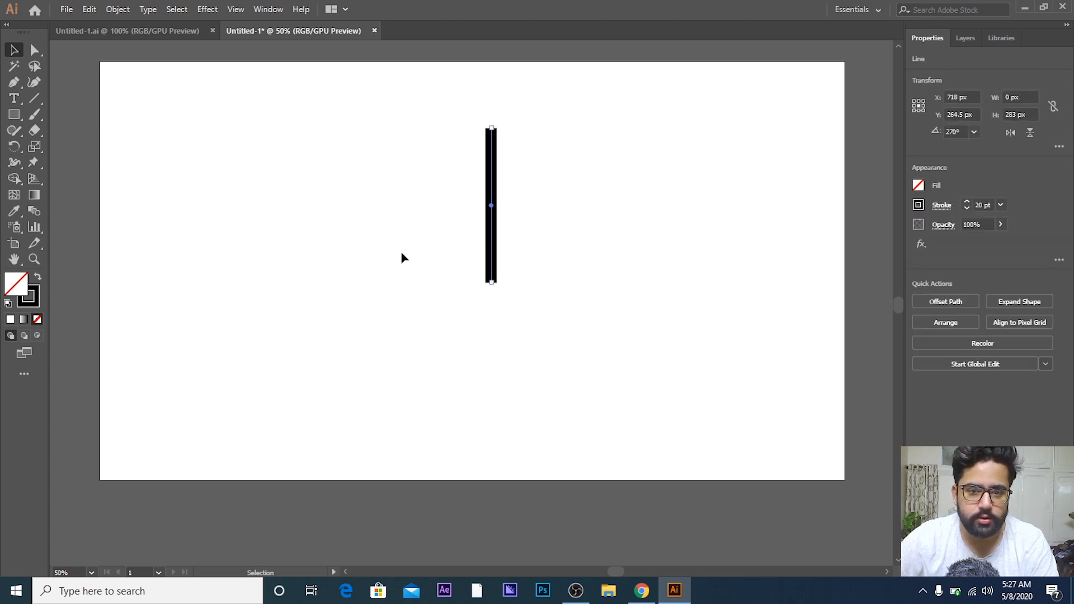
Step: Try rotating the line about its centre until it is nearly horizontal, and undo the rotation
click(16, 148)
click(14, 50)
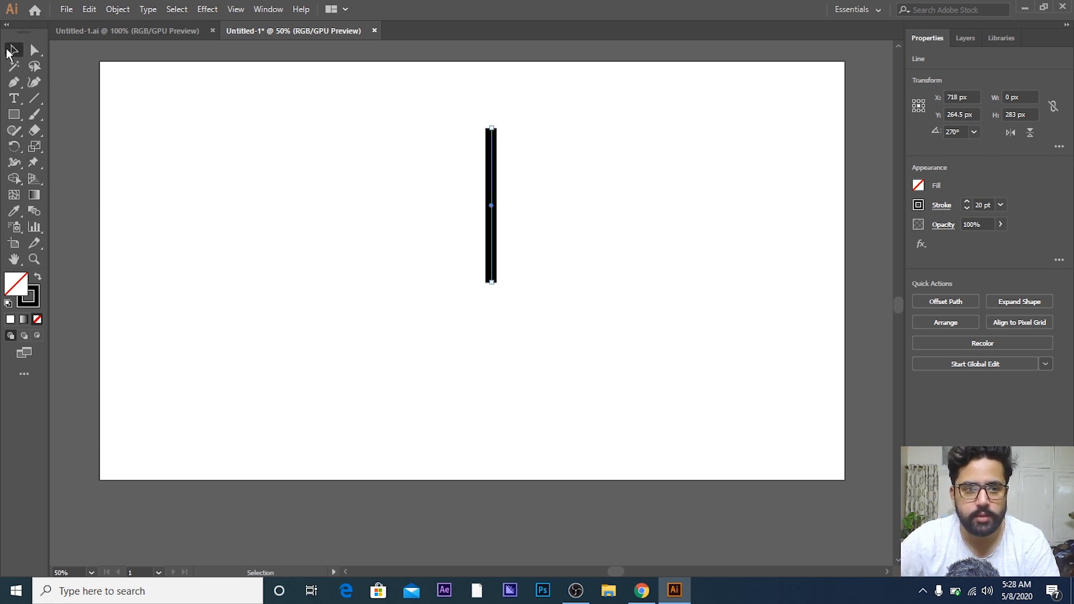
click(418, 184)
key(ctrl+1)
drag(458, 206, 388, 245)
scroll(421, 234, up, 2)
click(474, 266)
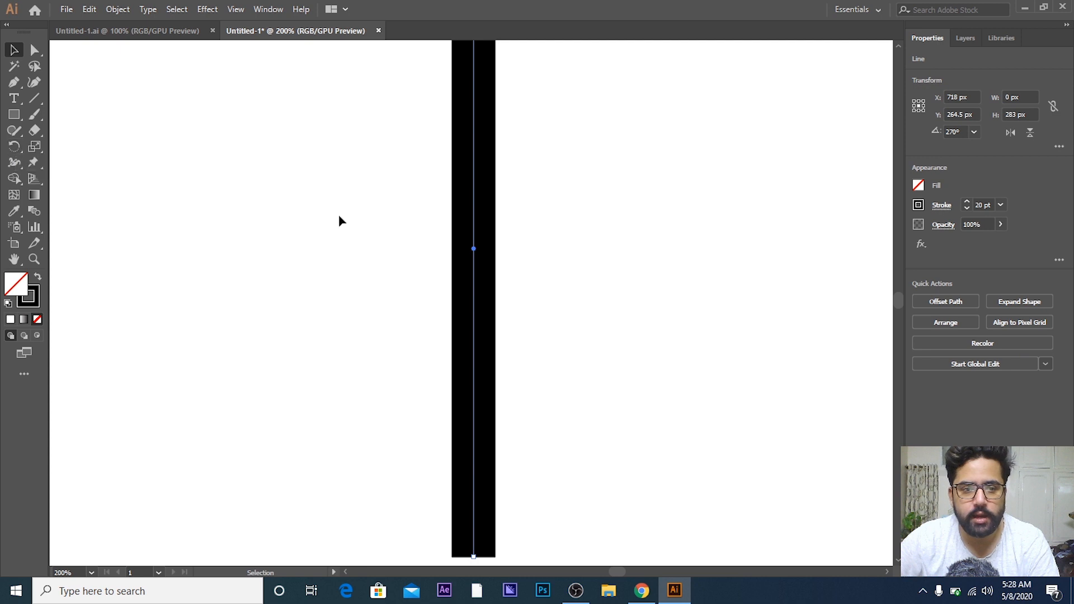
scroll(442, 248, down, 1)
drag(413, 194, 415, 245)
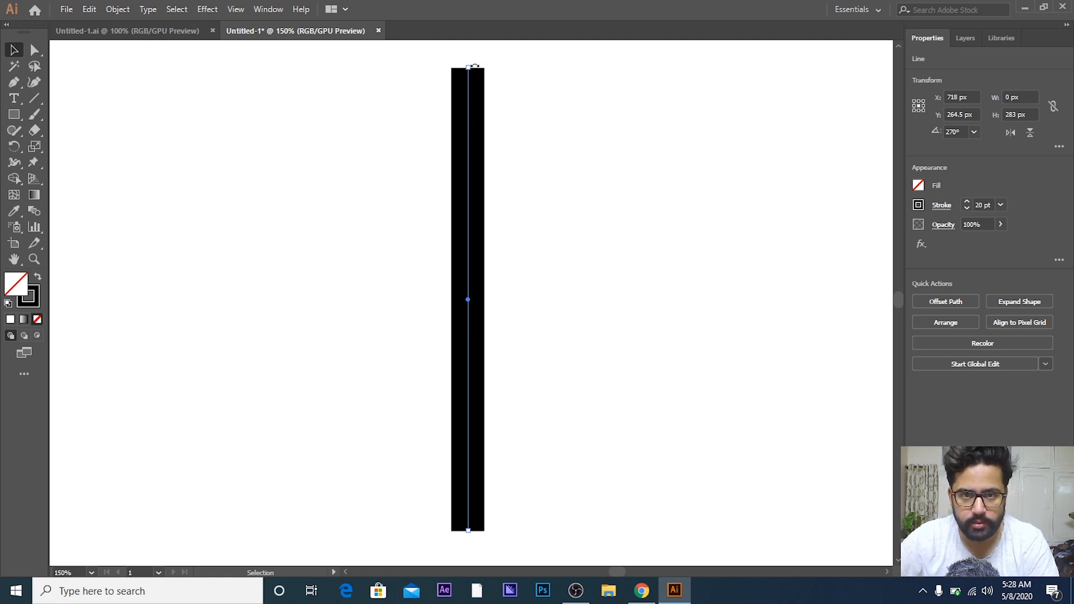
mouse_move(473, 65)
mouse_down()
mouse_move(505, 77)
mouse_move(569, 173)
mouse_move(578, 303)
mouse_up()
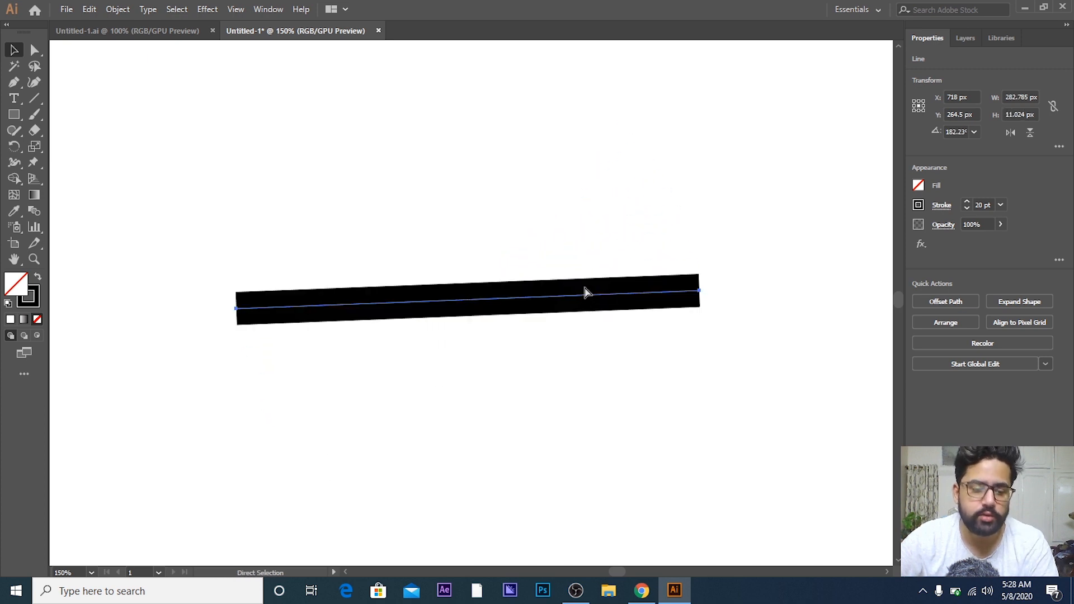
key(ctrl+z)
Step: Set the Rotate tool's pivot on the line's lower end point and rotate the line clockwise to an angle of about 206°
click(553, 282)
click(474, 297)
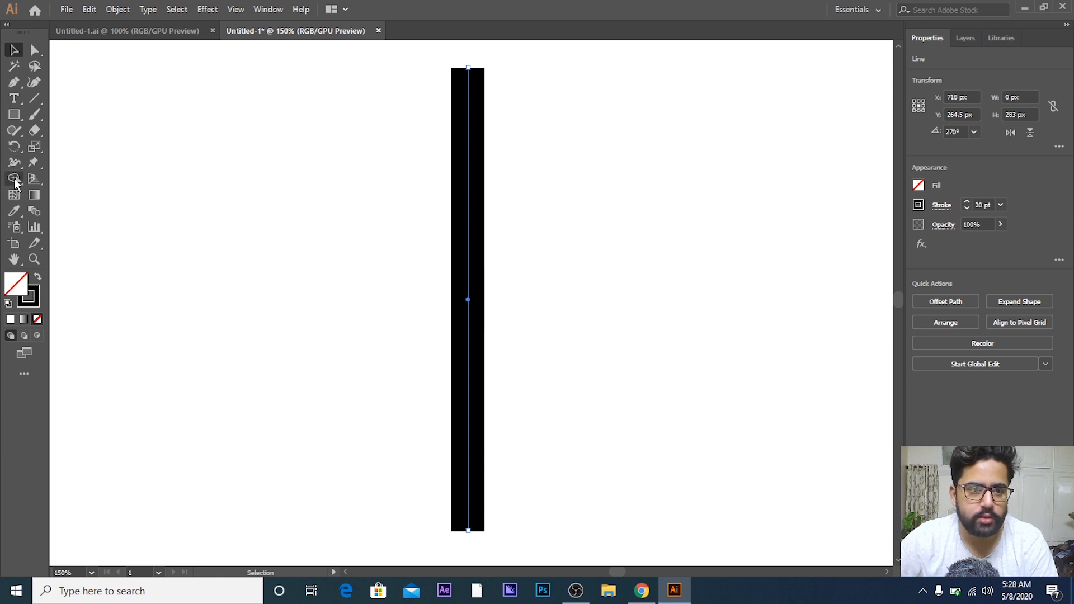
click(14, 147)
scroll(472, 314, up, 5)
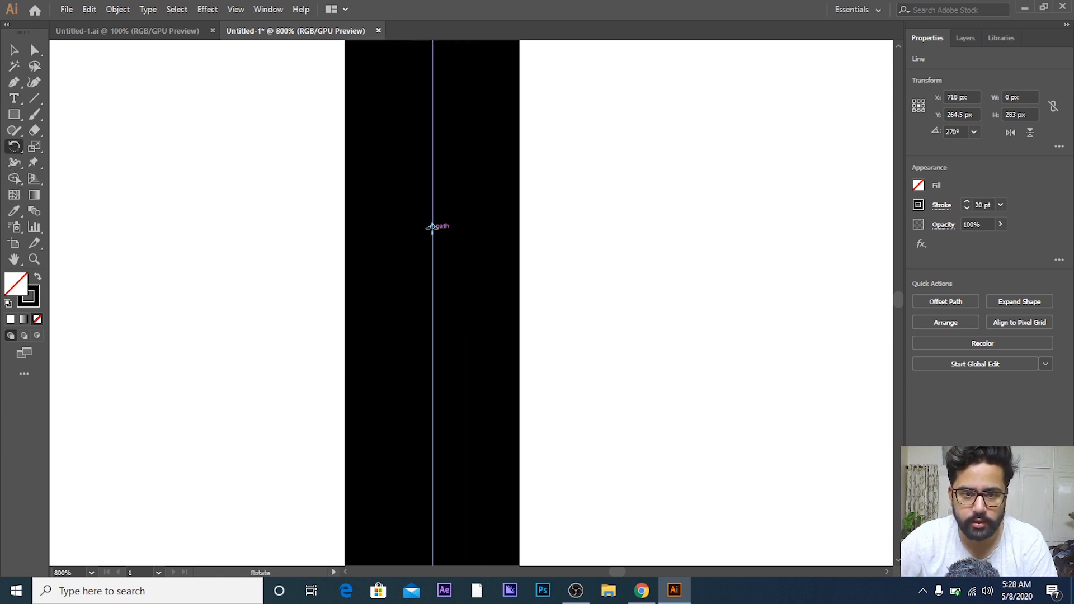
scroll(430, 229, down, 1)
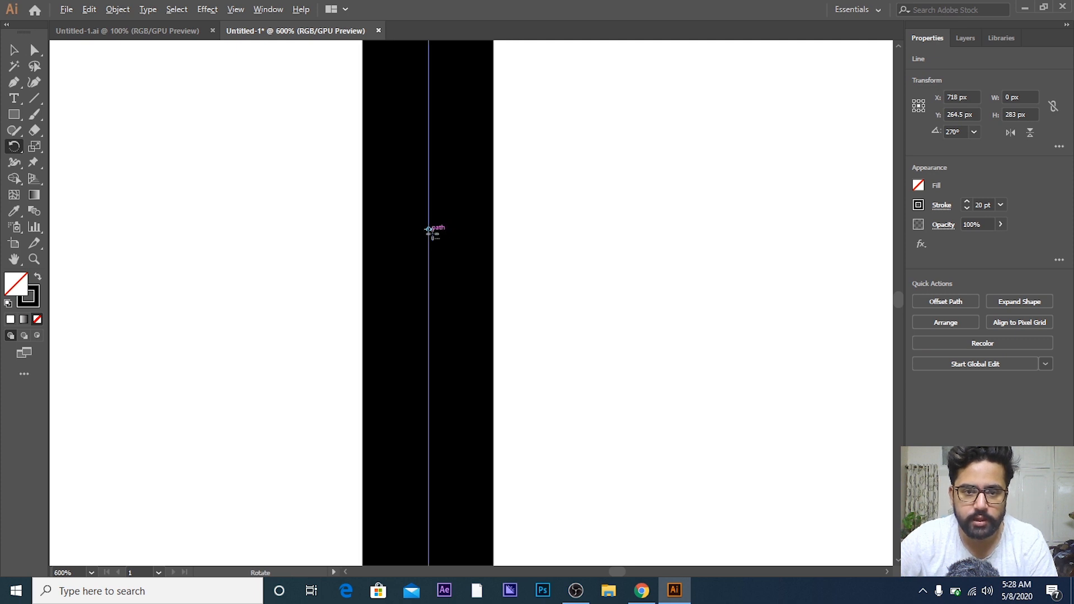
key(ctrl+1)
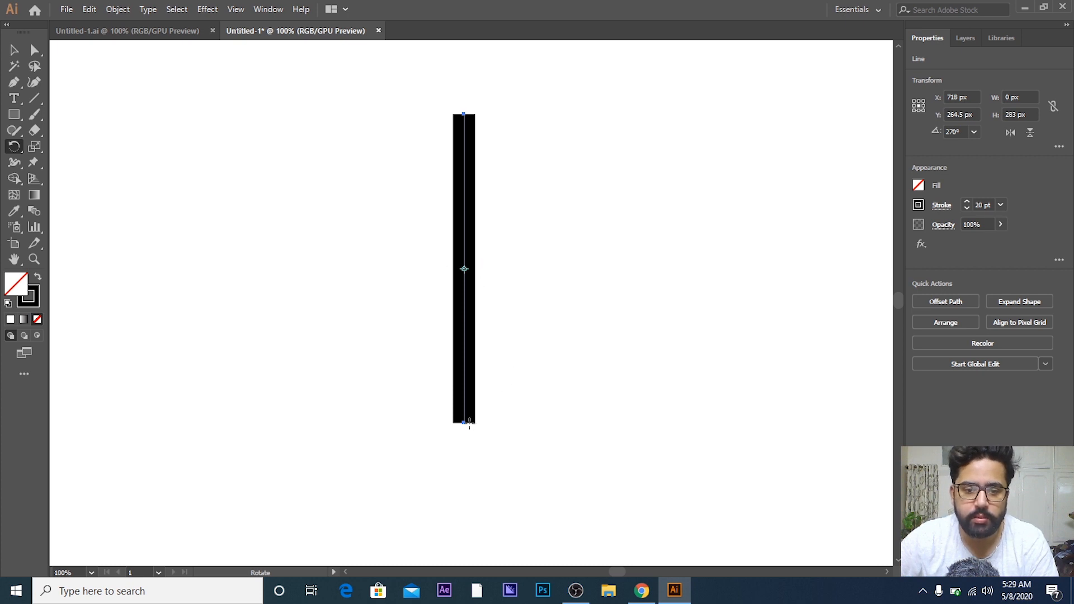
scroll(464, 424, up, 1)
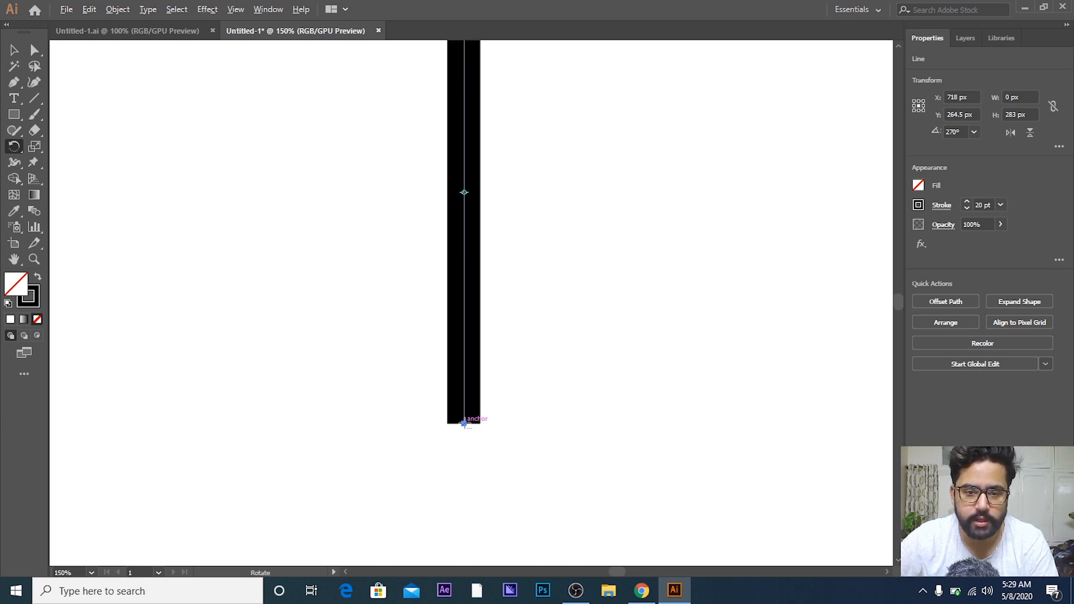
scroll(465, 425, down, 1)
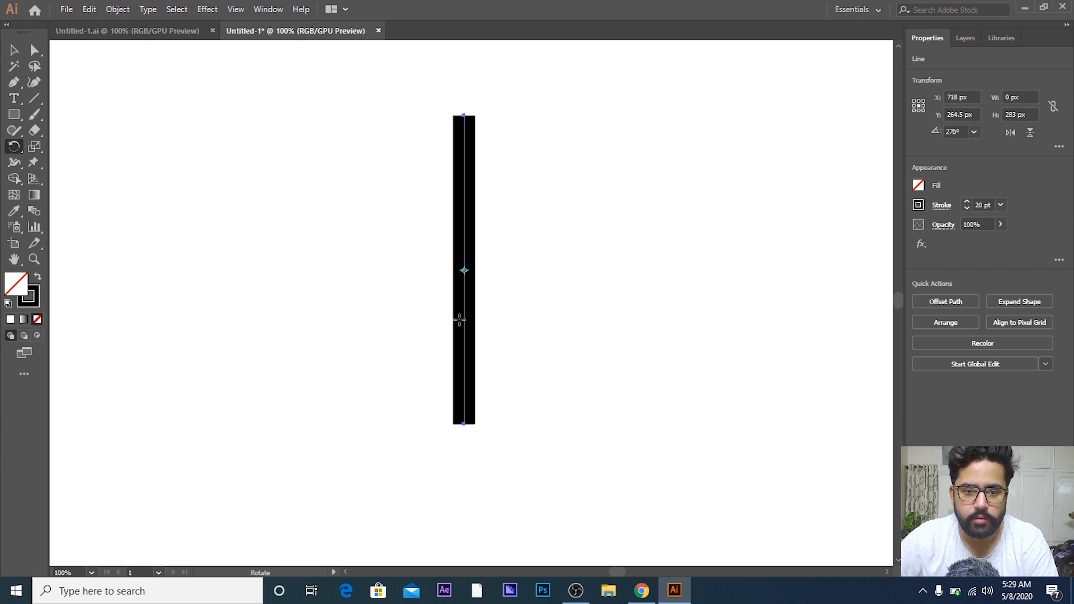
scroll(468, 272, up, 2)
drag(484, 332, 498, 250)
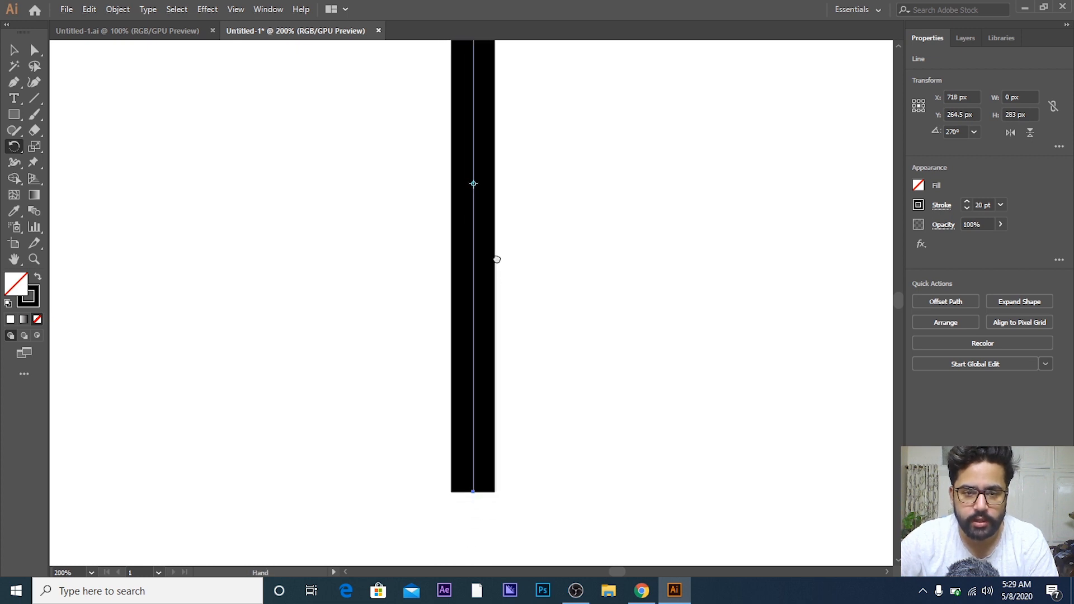
click(473, 490)
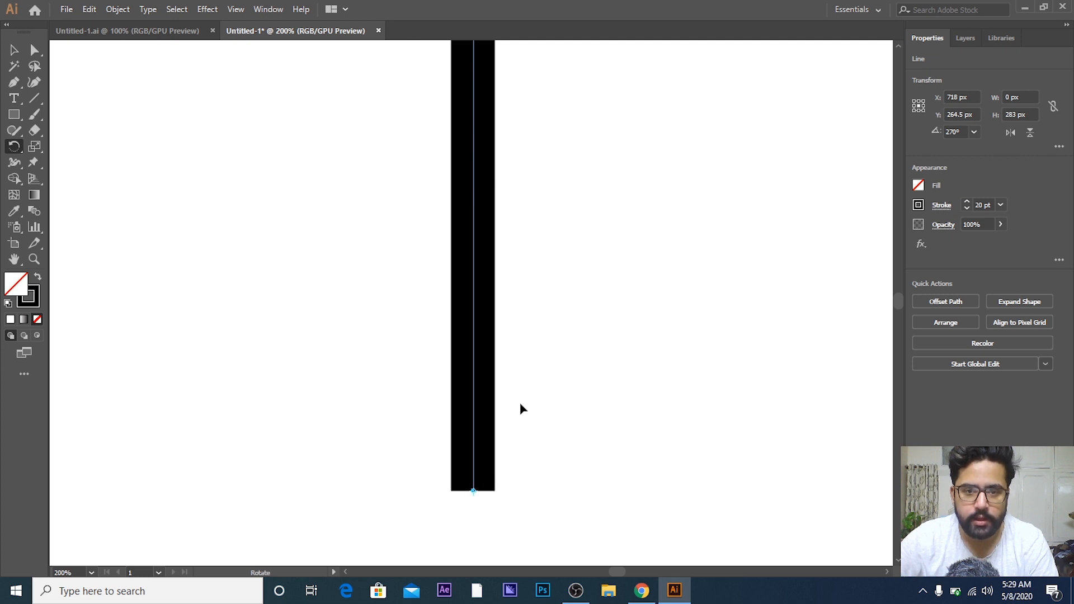
scroll(521, 408, down, 2)
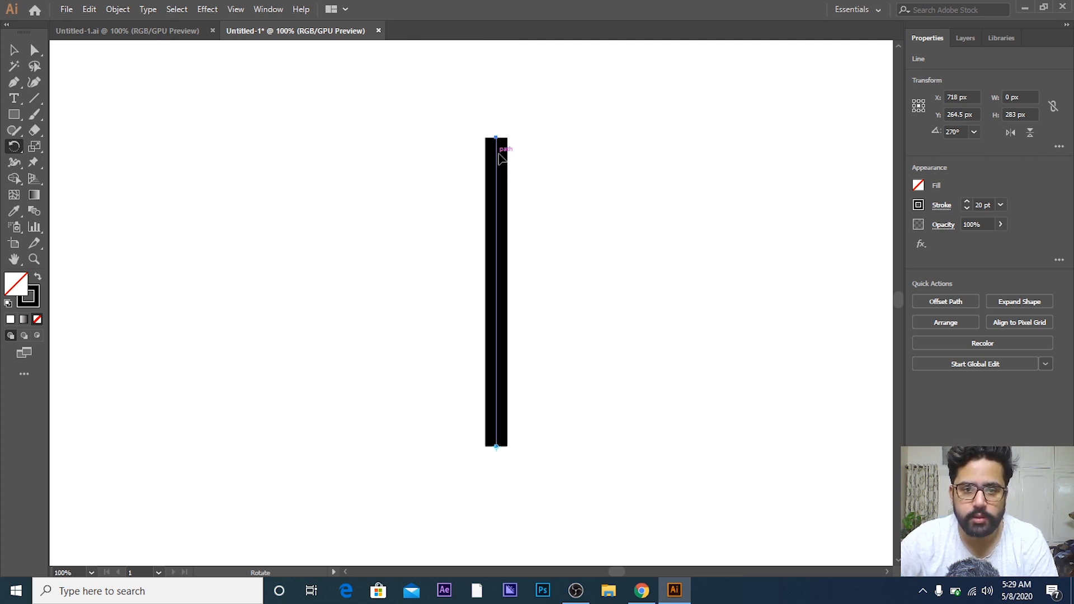
drag(504, 155, 692, 350)
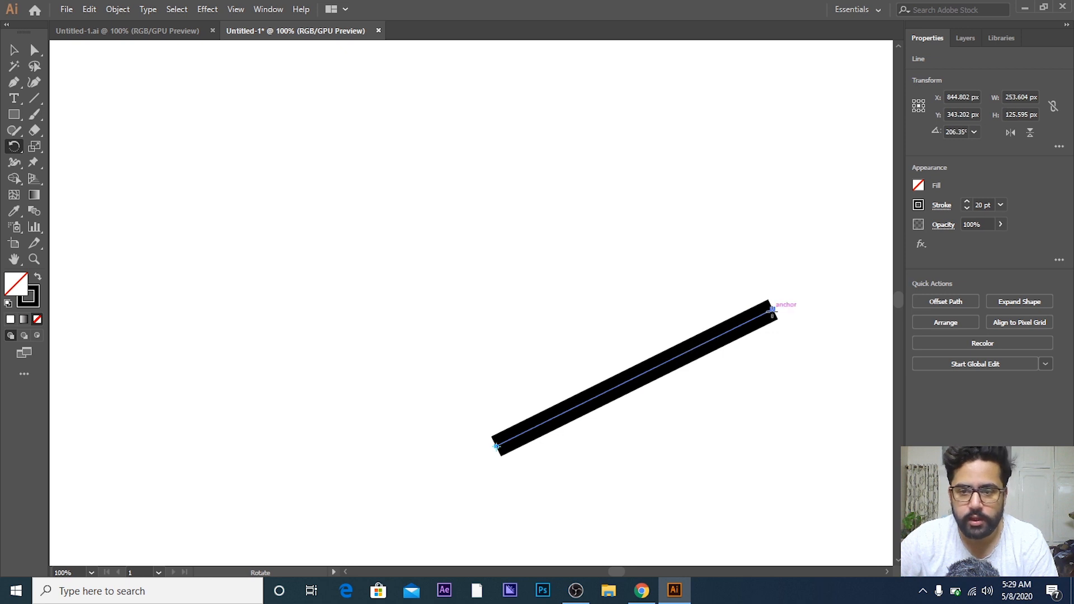
Step: Set the rotation pivot on the line's upper-right end point, rotate the line to about 129°, and undo back to the vertical line
click(772, 308)
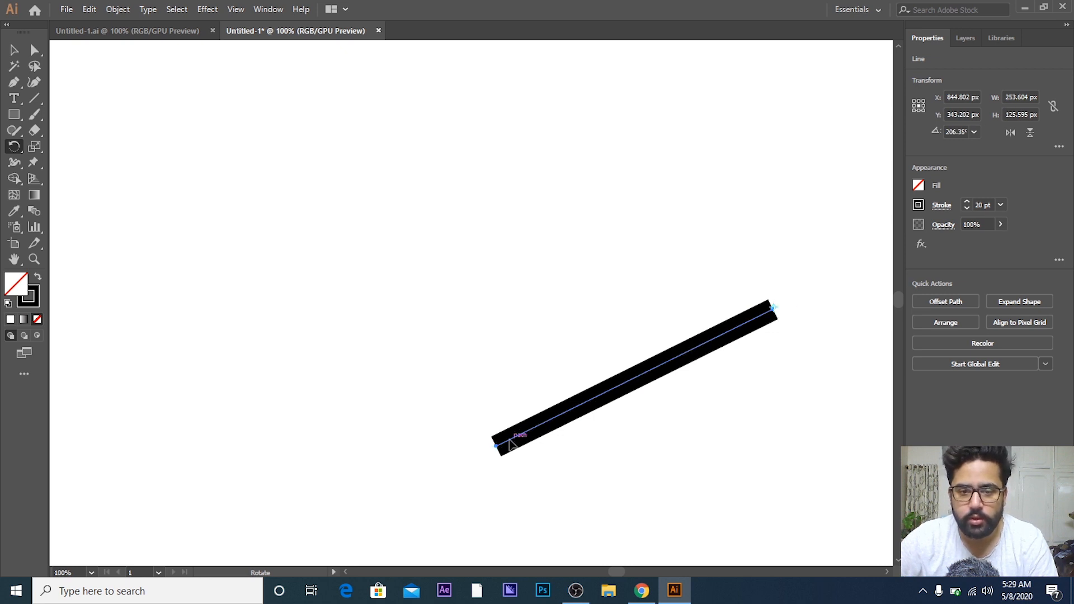
drag(501, 438, 626, 130)
click(19, 53)
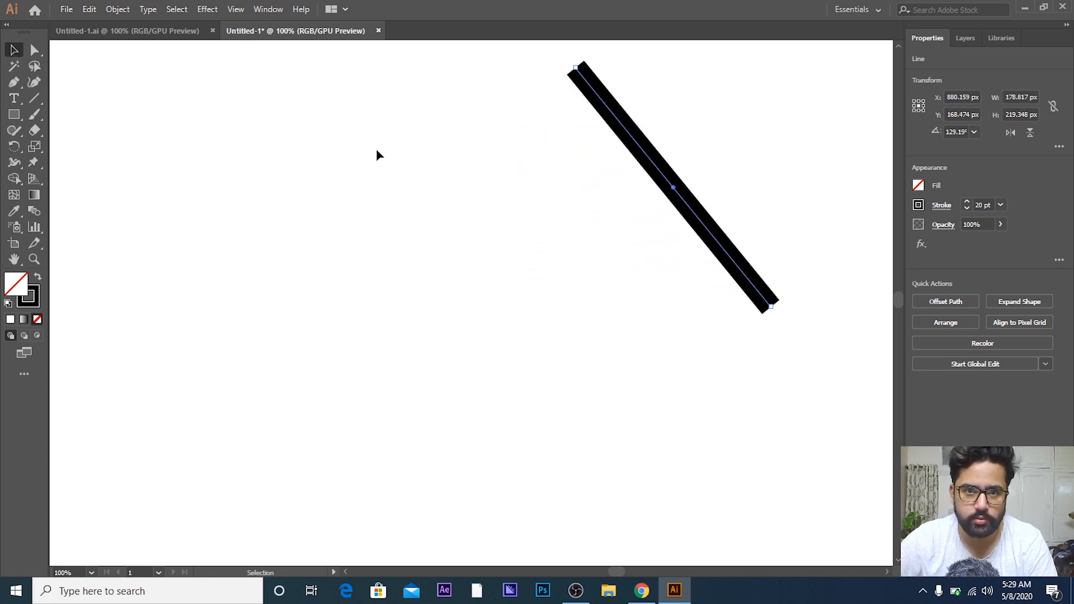
click(377, 153)
click(682, 197)
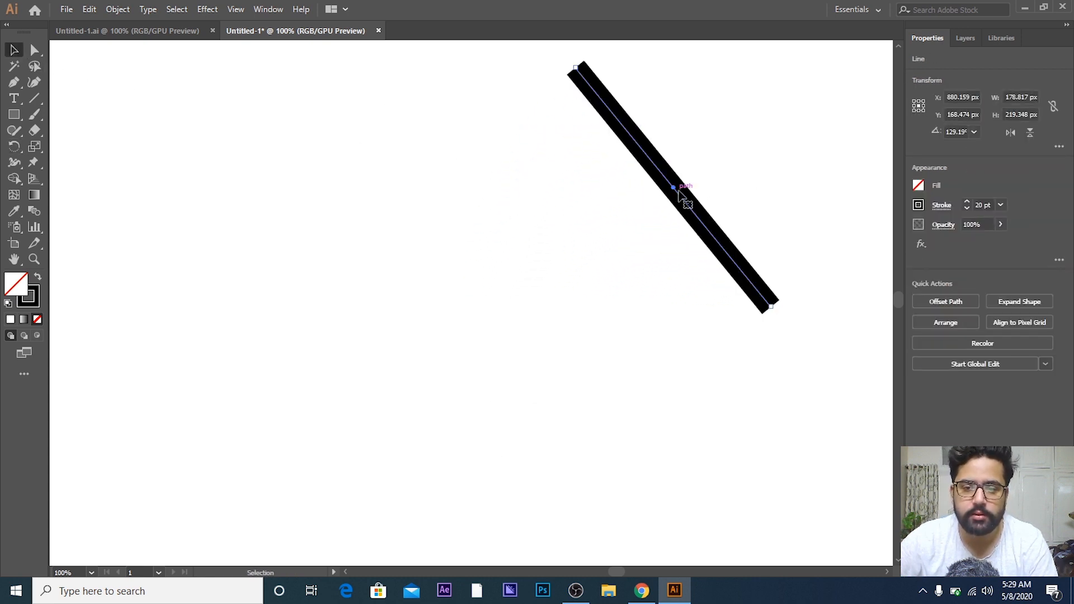
key(ctrl+z)
click(607, 225)
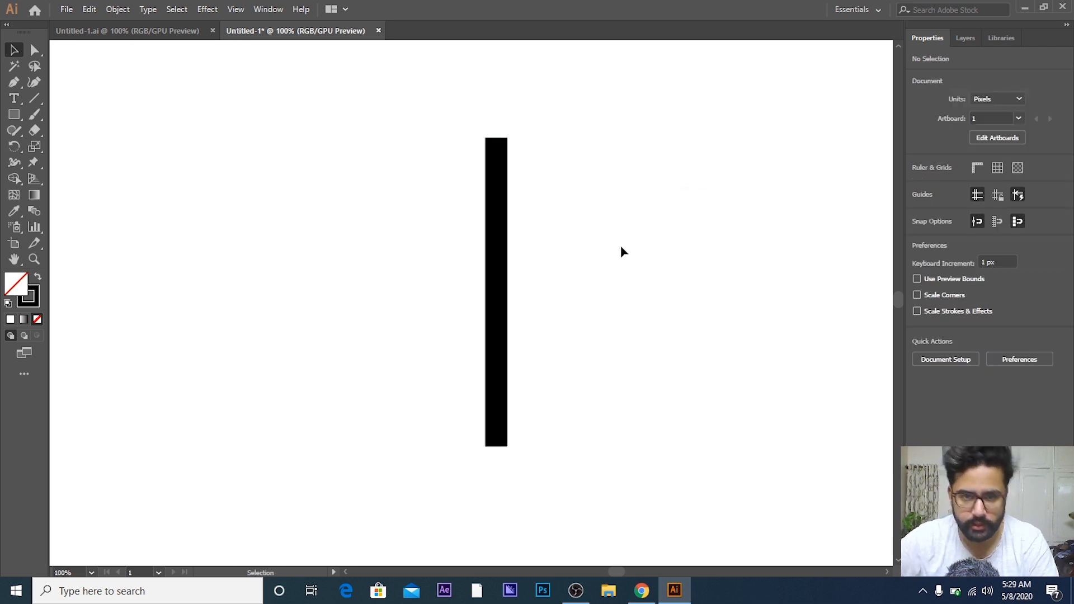
Step: Reselect the vertical line, try rotating it slightly clockwise around its lower end point, and undo that rotation
drag(503, 290, 482, 255)
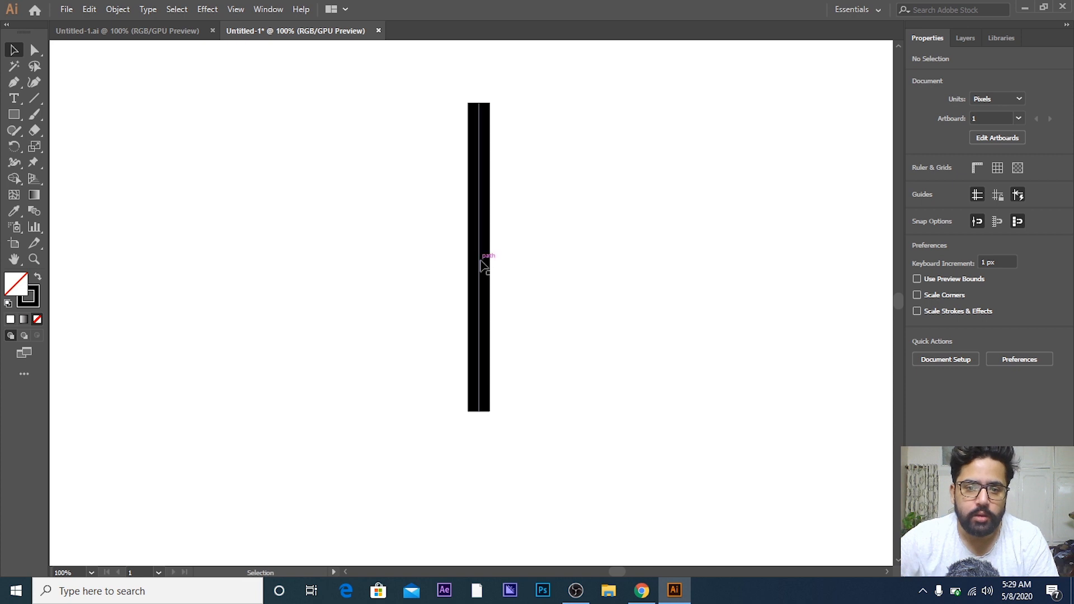
click(479, 257)
click(14, 146)
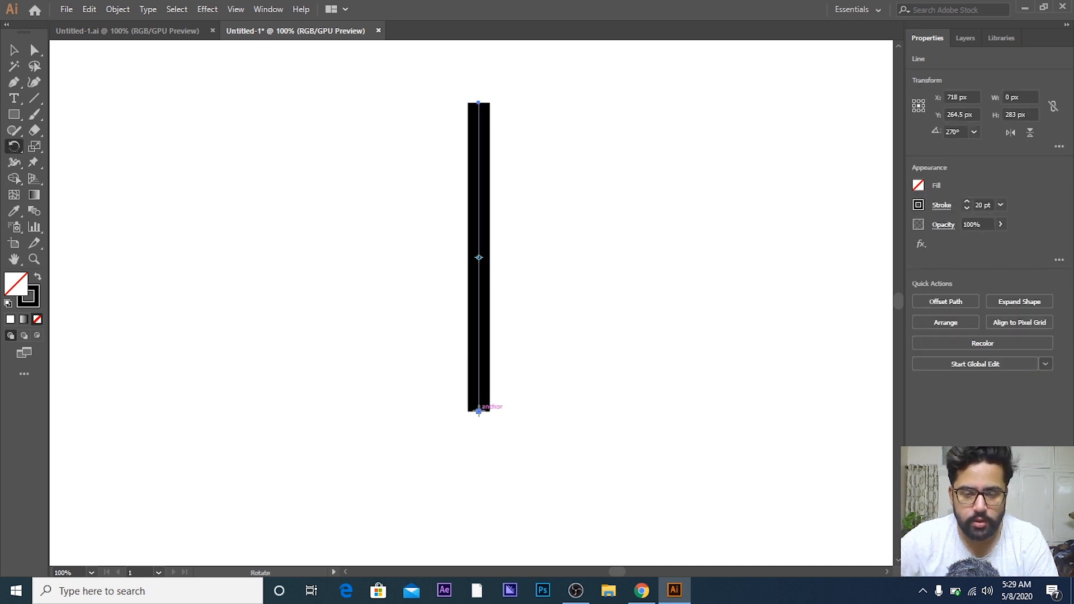
click(479, 412)
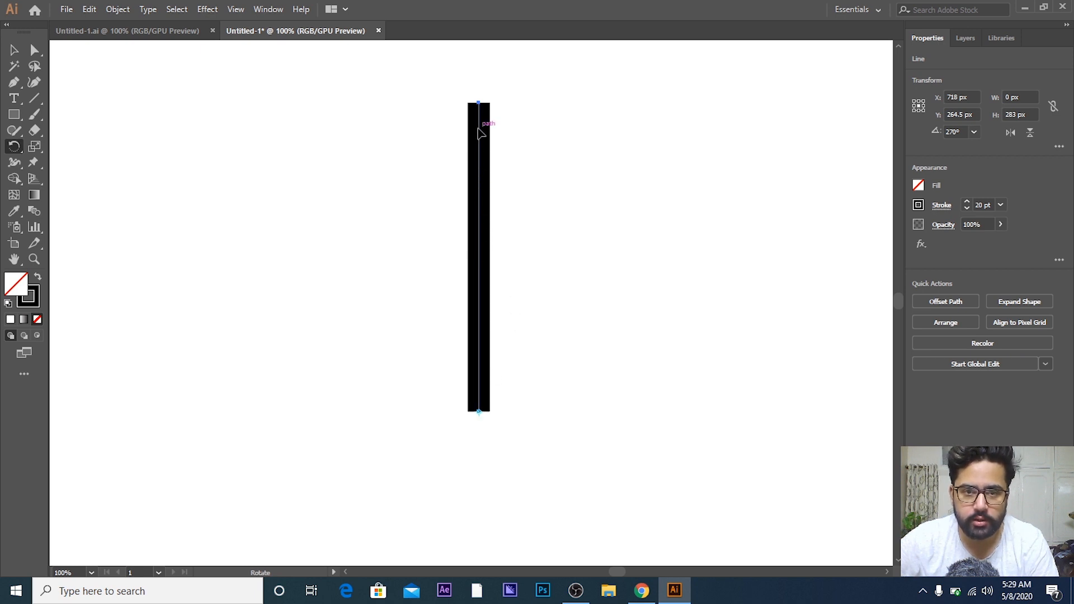
drag(478, 130, 556, 142)
key(ctrl+z)
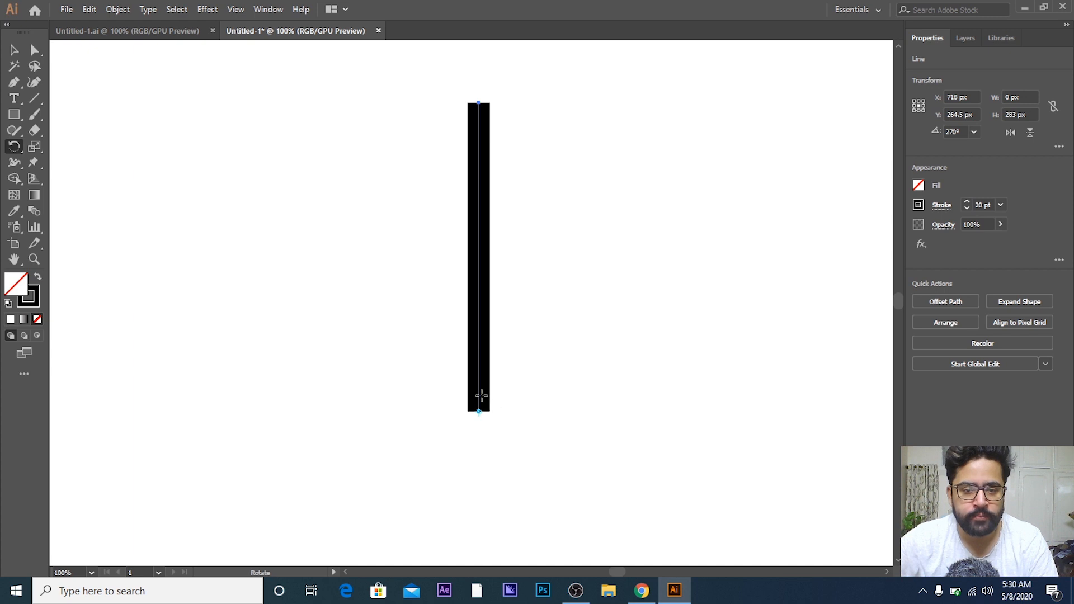
Step: Reselect the vertical line and enter a numeric rotation angle of 20° around its lower end point
click(14, 52)
click(365, 174)
drag(453, 220, 507, 245)
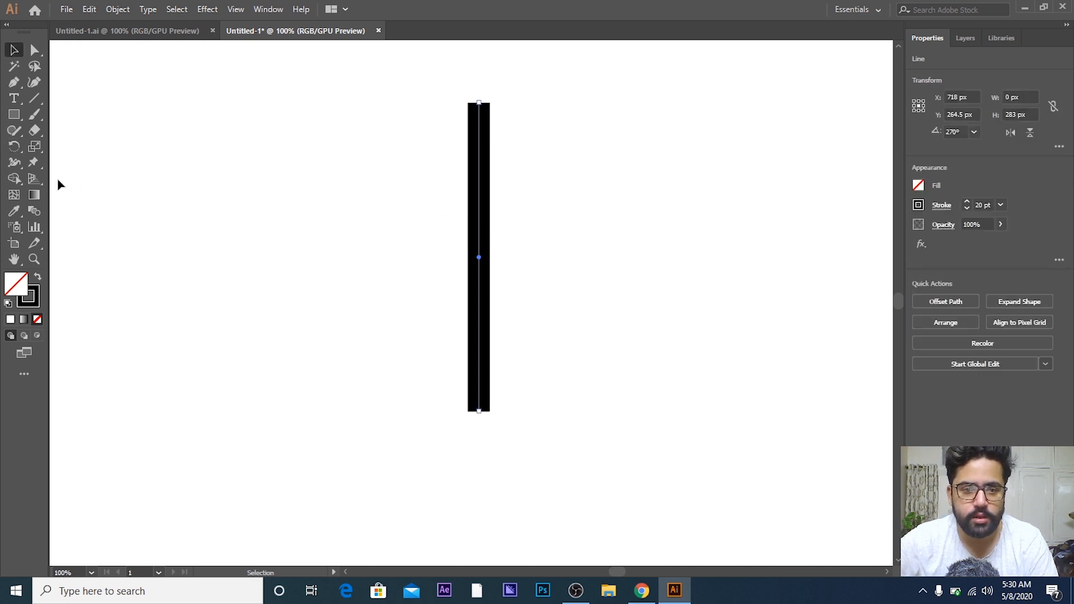
click(14, 147)
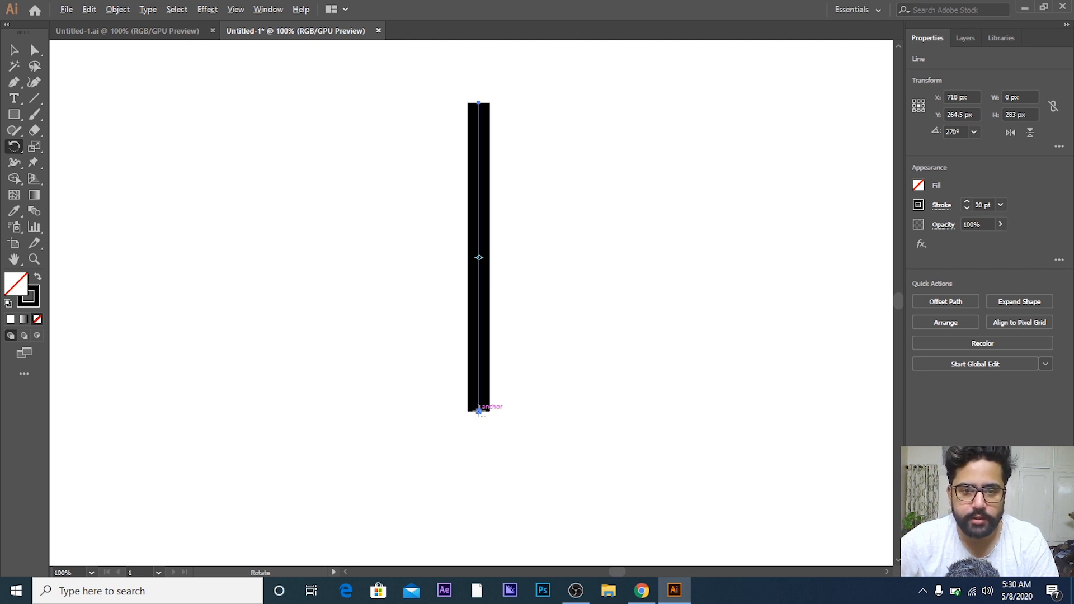
alt+click(479, 412)
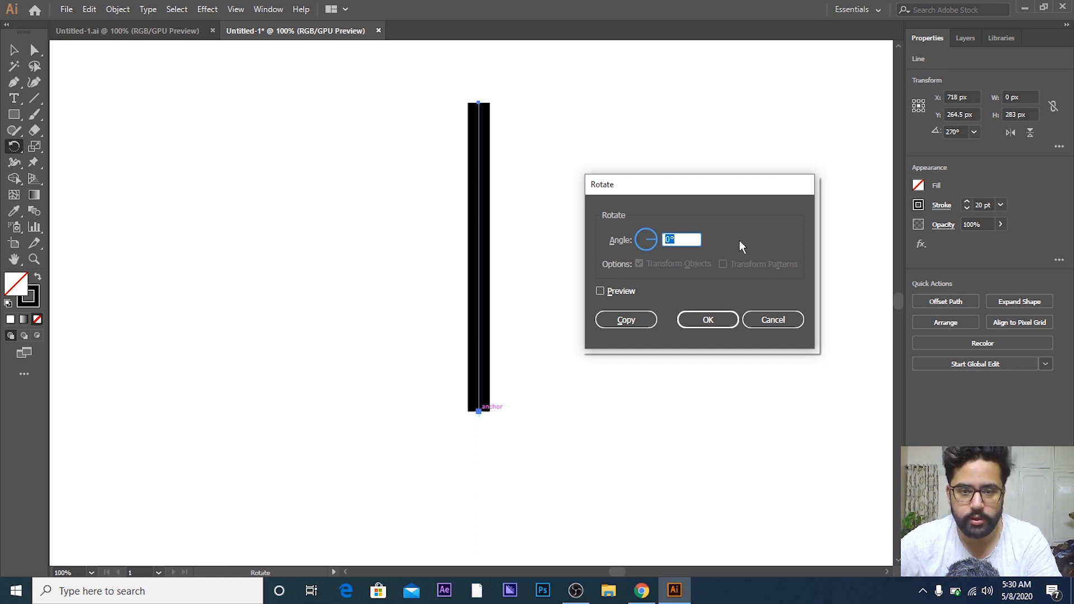
text(2)
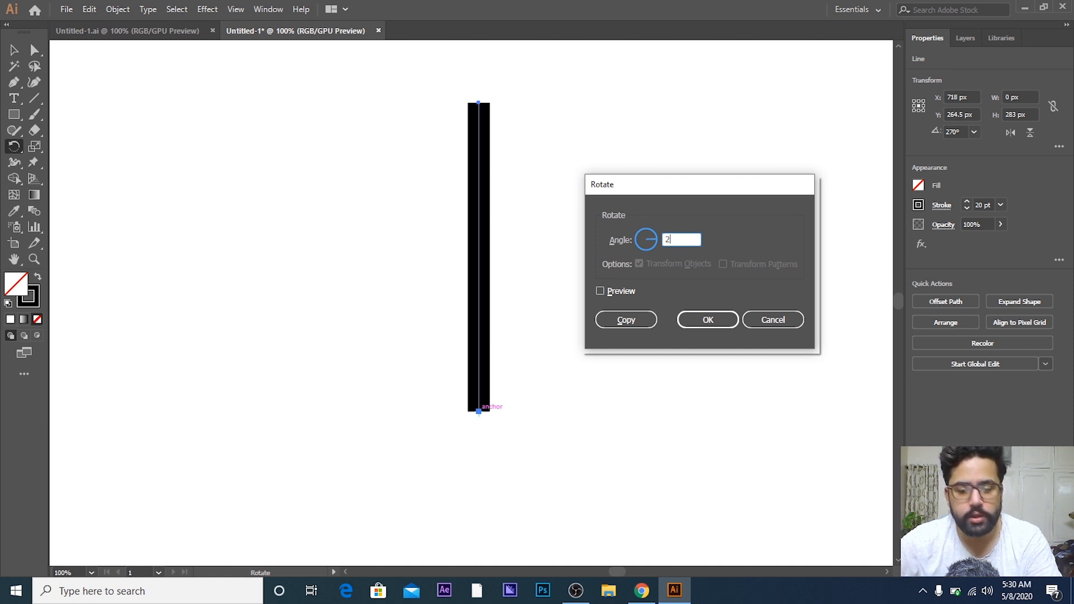
Step: Compare the line with and without the rotation preview, apply the 20° rotation, and undo it
click(614, 295)
click(614, 295)
click(614, 295)
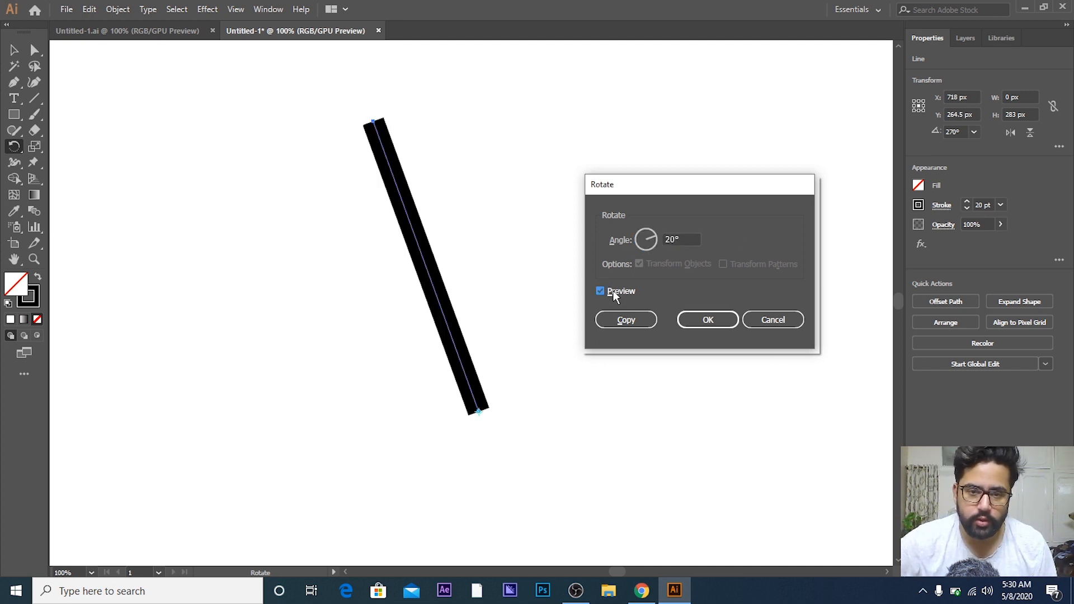
click(614, 295)
click(613, 295)
click(614, 295)
click(614, 295)
click(614, 295)
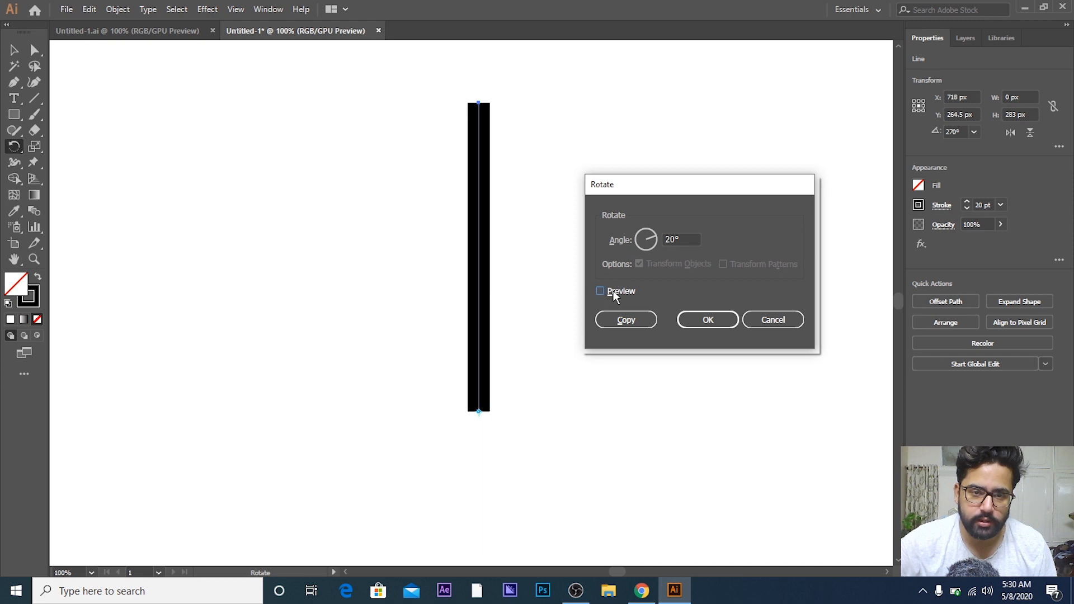
click(614, 295)
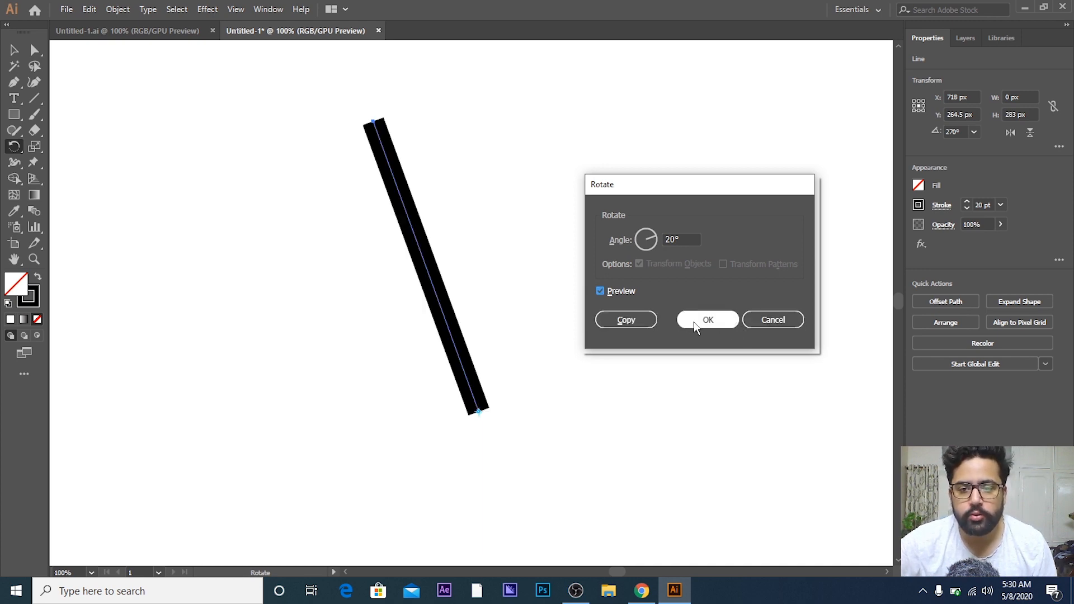
click(696, 328)
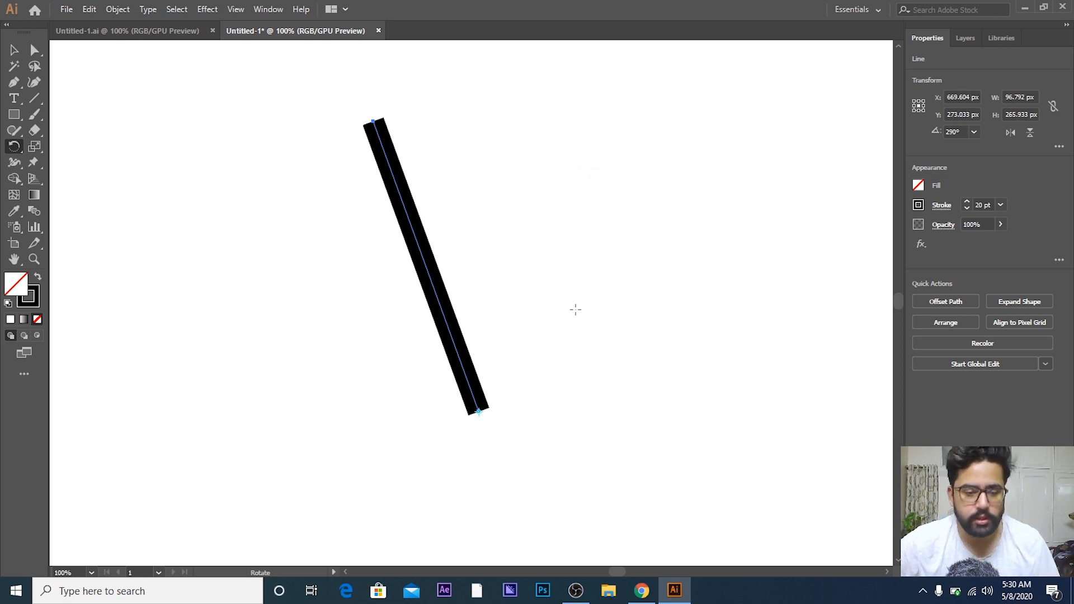
key(ctrl+z)
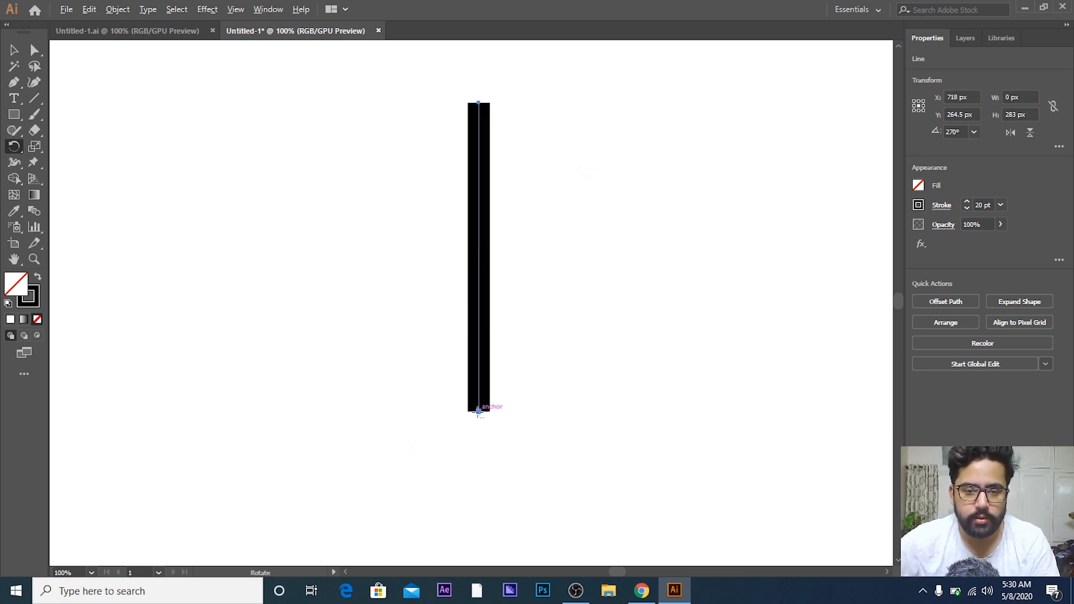
Step: Create a copy of the vertical line rotated 20° around its lower end point
alt+click(479, 411)
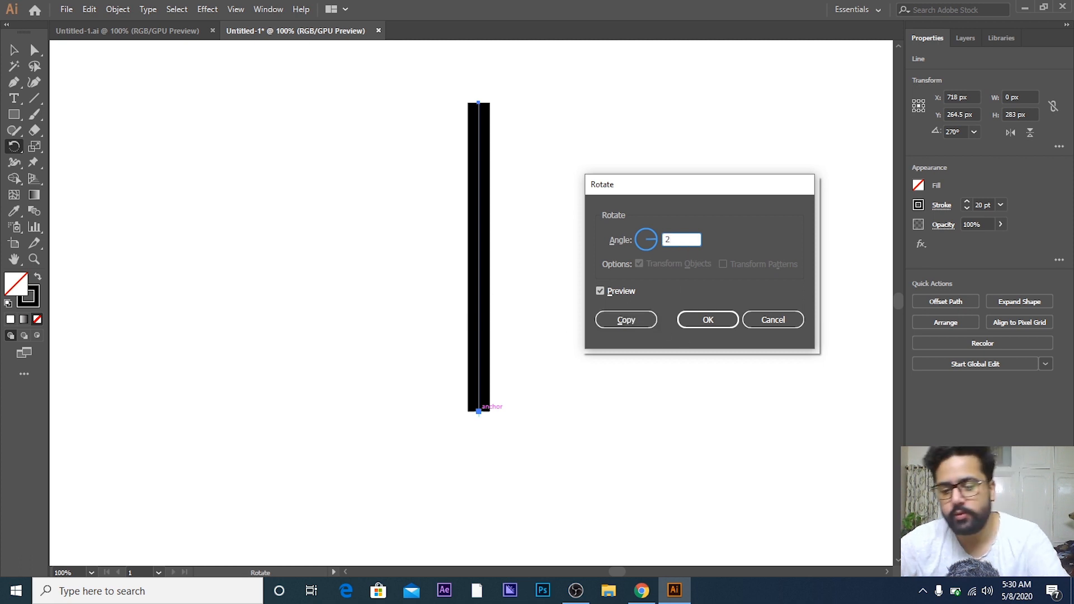
text(0)
click(624, 326)
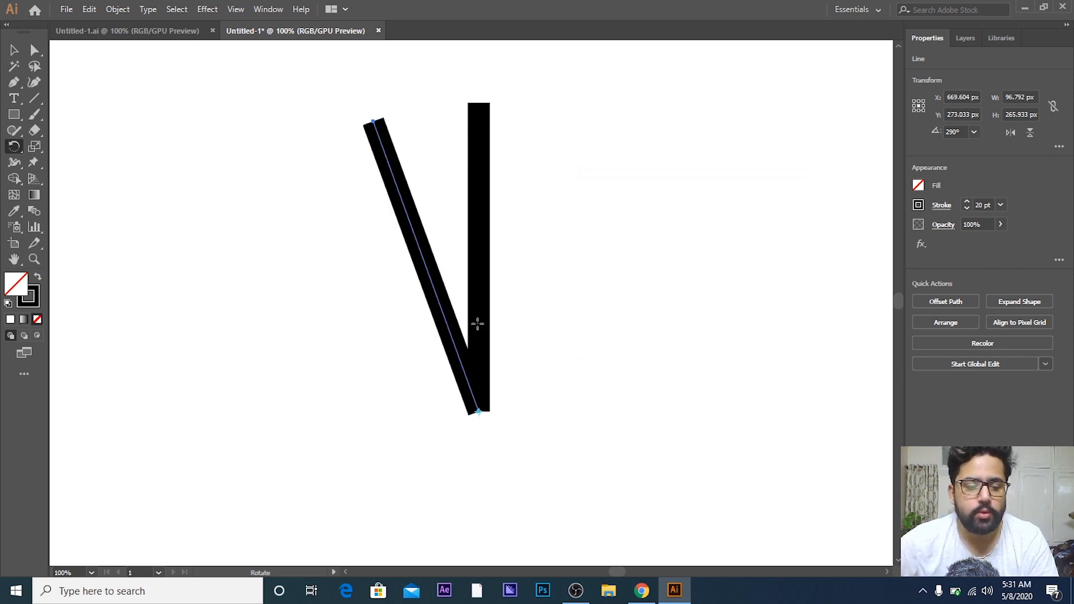
Step: Cancel a further 20° rotation of the slanted copy and remove that copy, leaving only the vertical line
click(479, 412)
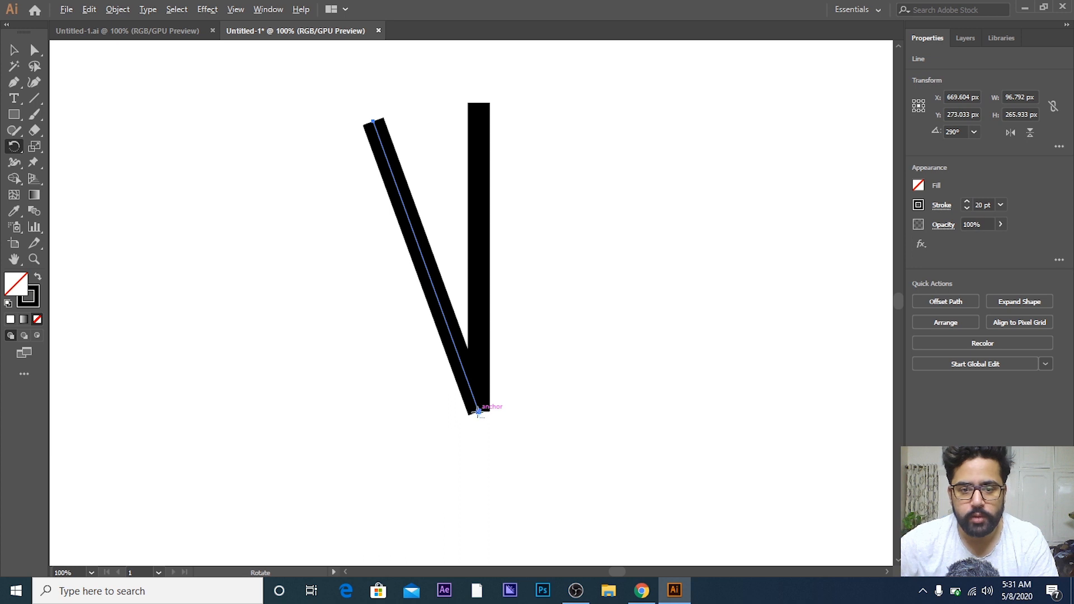
alt+click(477, 412)
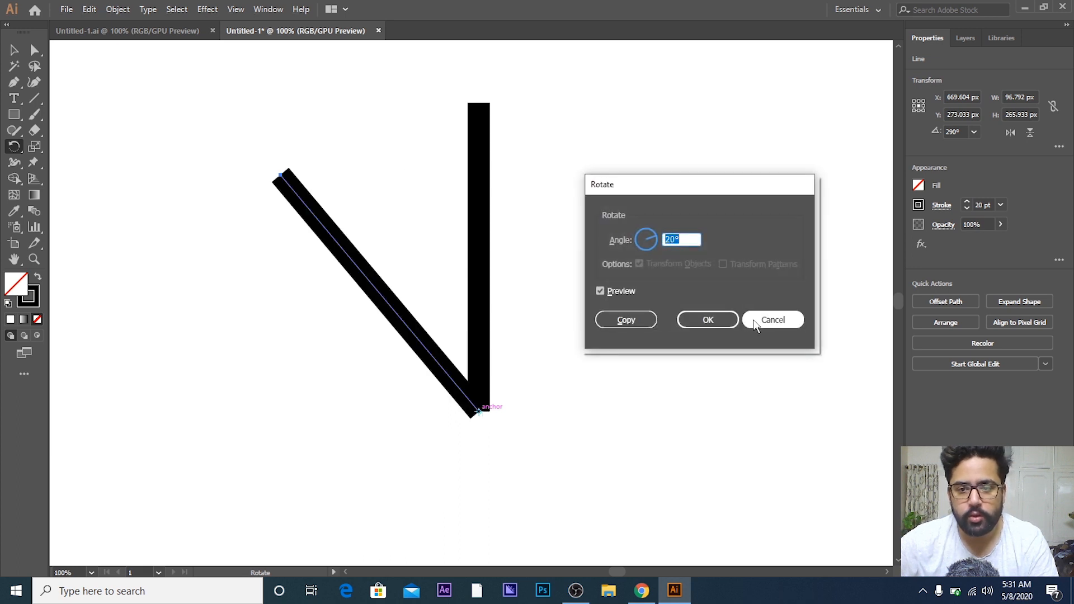
click(773, 320)
click(14, 49)
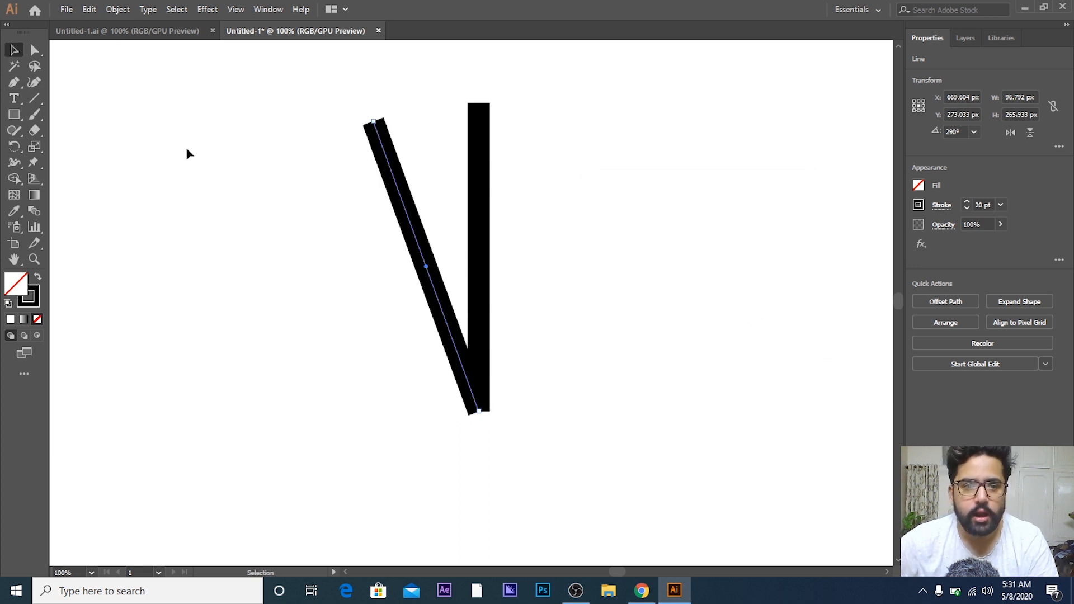
drag(356, 174, 529, 320)
key(Delete)
Step: Rotate the remaining vertical line by 20° around its lower end point as a copy, keeping the original
click(14, 147)
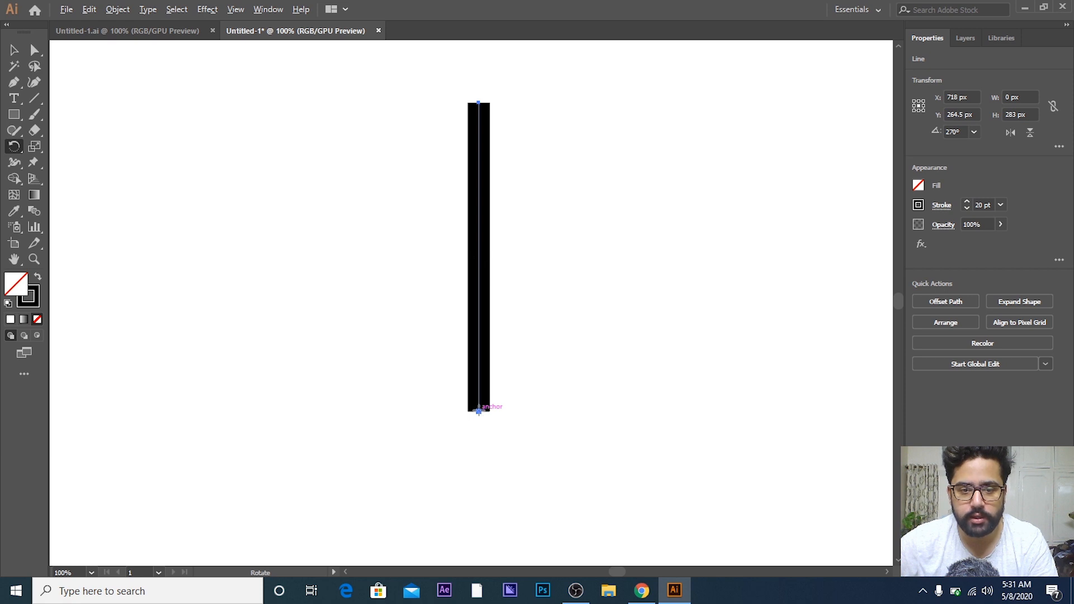
alt+click(478, 410)
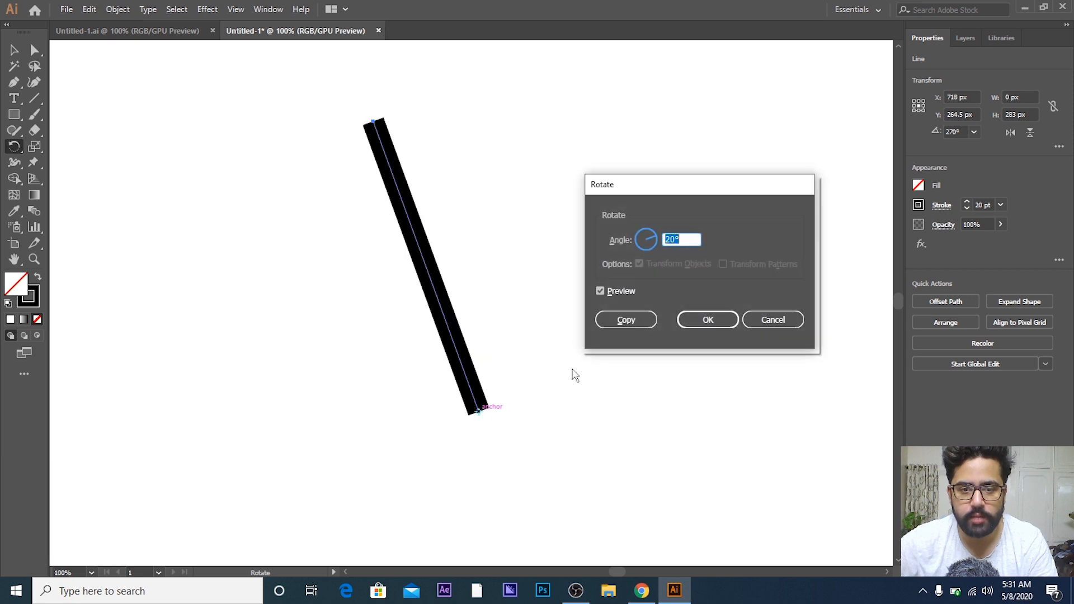
click(625, 323)
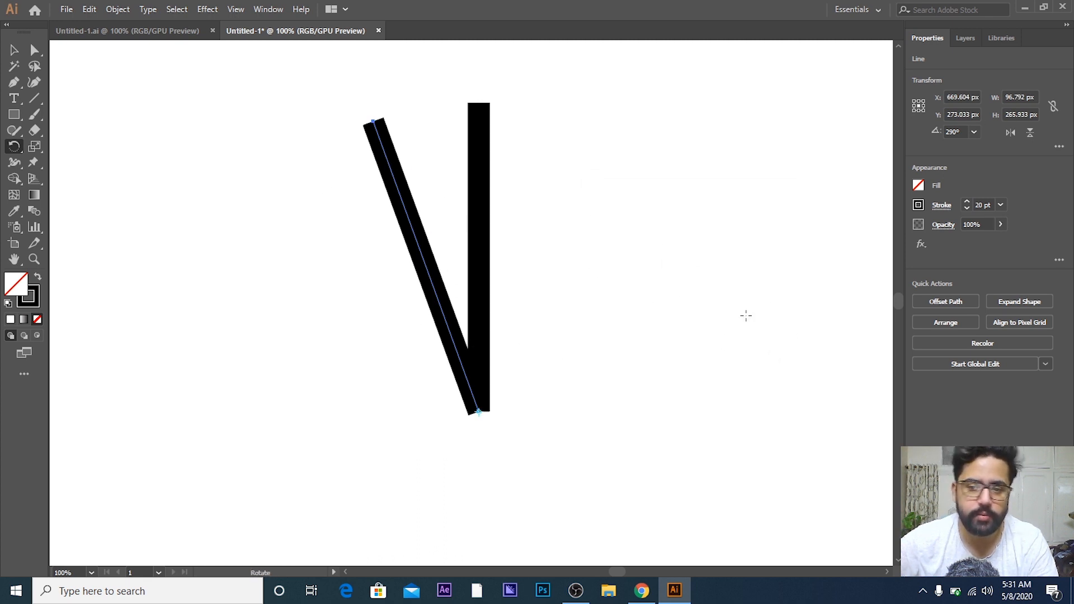
alt+scroll(616, 326, down, 1)
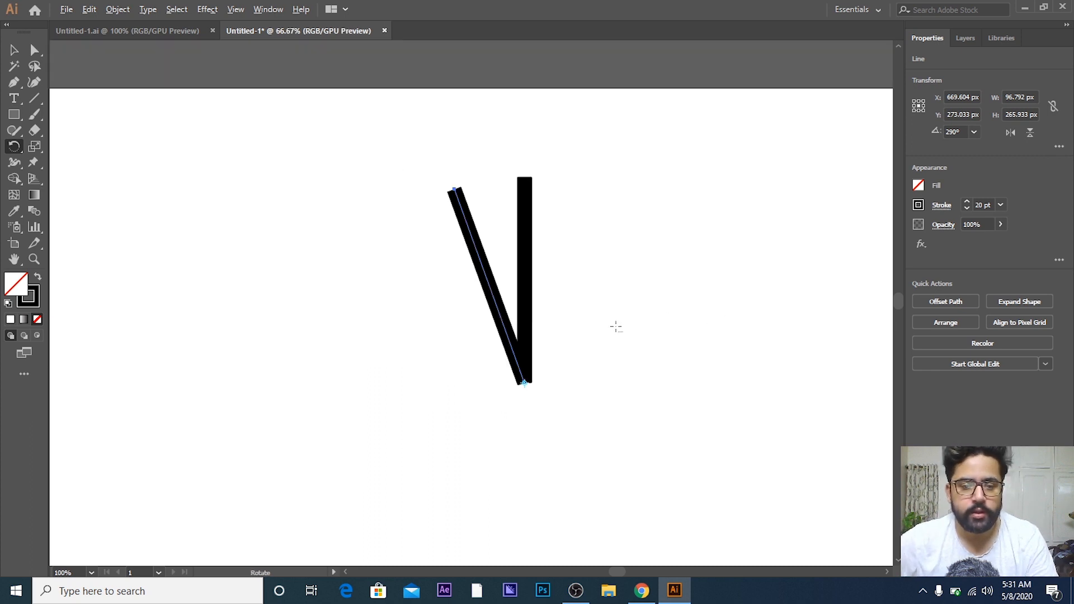
alt+scroll(616, 327, down, 1)
drag(642, 361, 556, 297)
Step: Repeat the 20° rotated copy sixteen times to complete the full circle of lines, and deselect the artwork
key(ctrl+d)
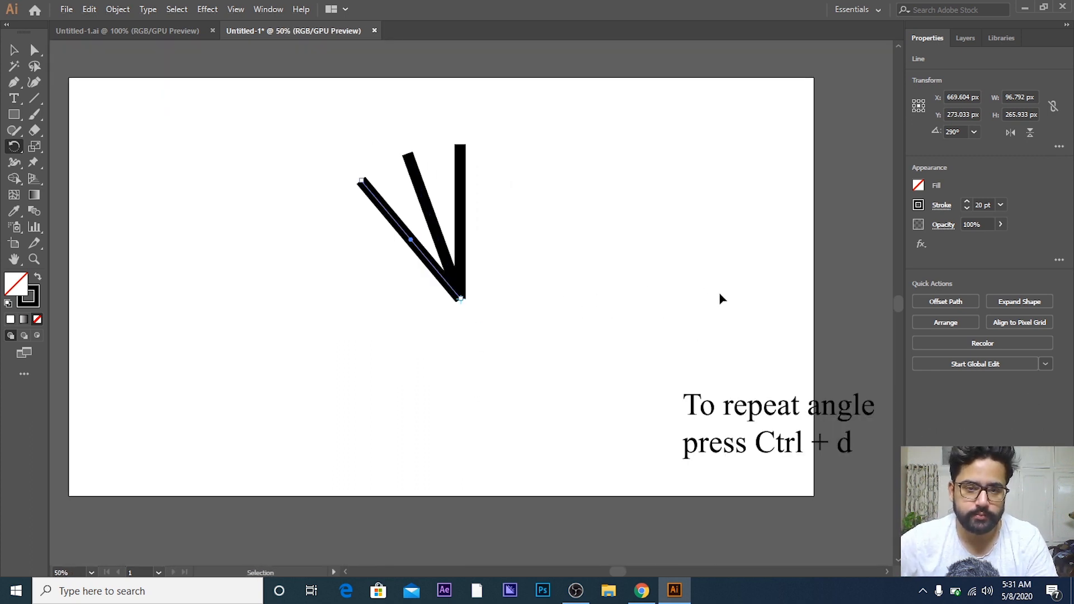
key(ctrl+d)
key(ctrl+d)
key(ctrl+d)
key(ctrl+d)
key(ctrl+d)
key(ctrl+d)
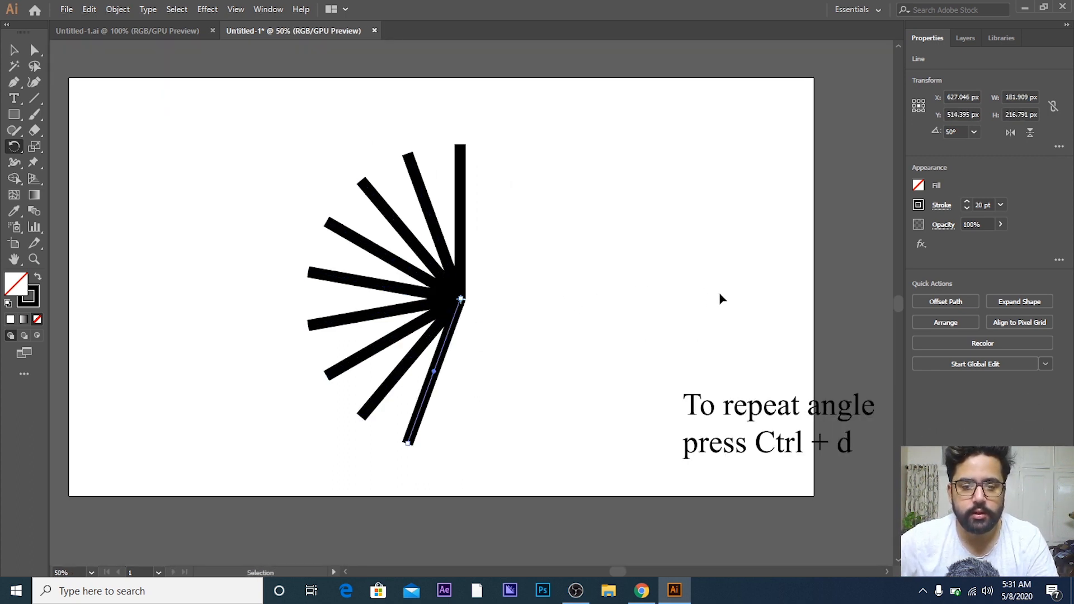
key(ctrl+d)
key(ctrl+d)
key(ctrl+d)
key(ctrl+d)
key(ctrl+d)
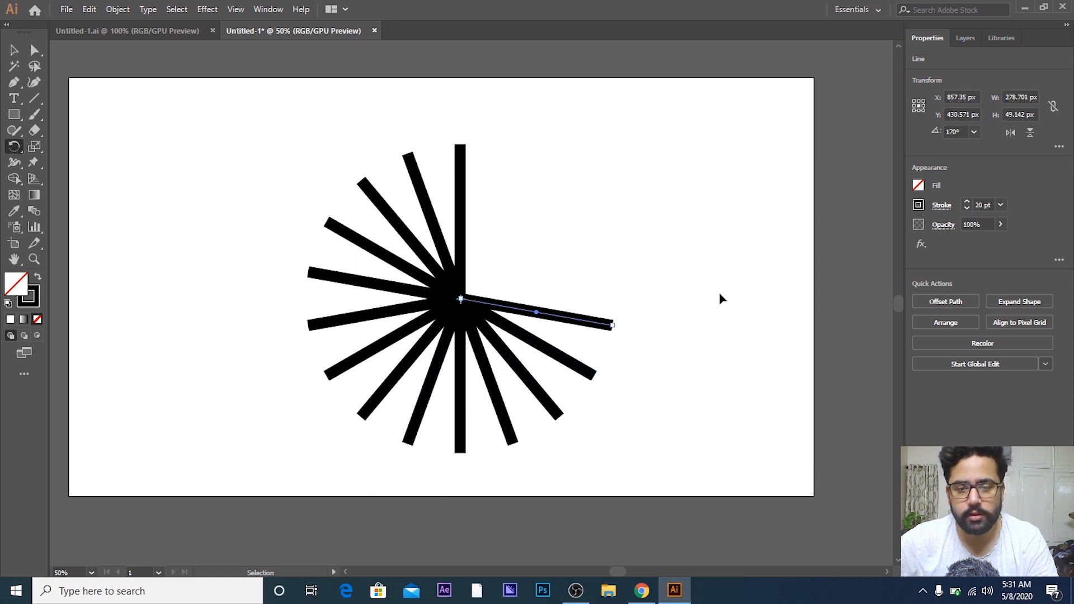
key(ctrl+d)
key(ctrl+d)
key(ctrl+d)
key(ctrl+d)
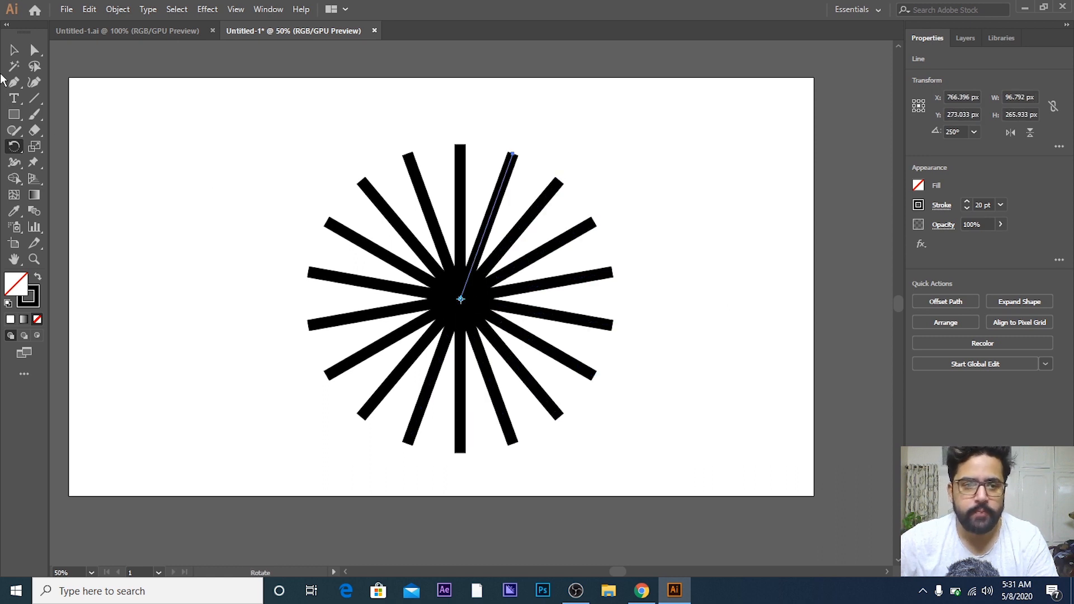
click(14, 49)
click(114, 81)
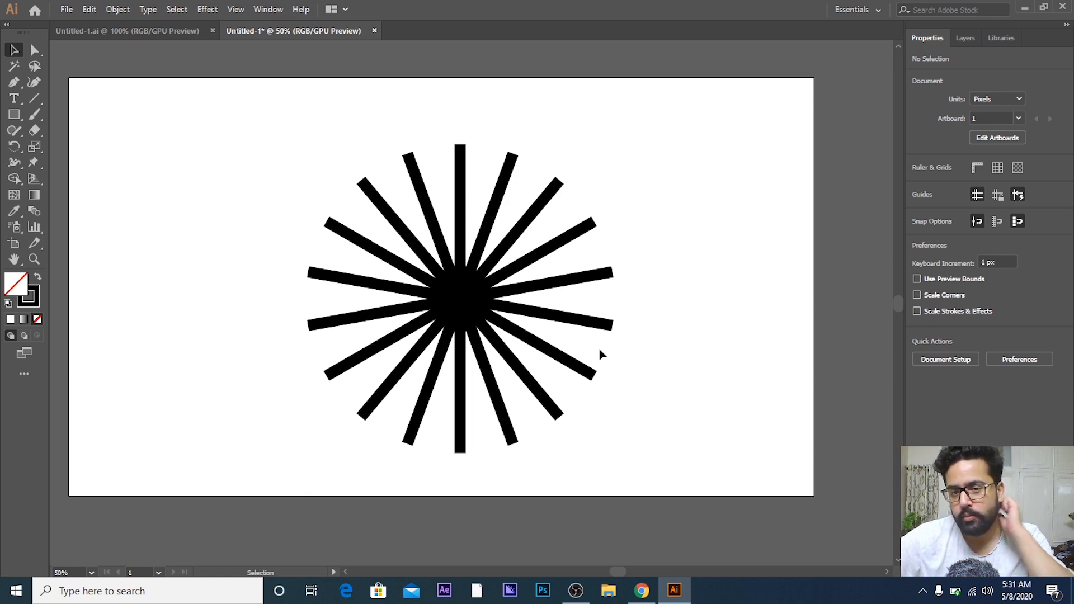
Step: Switch to the Untitled-1.ai document and move the whole coloured flower about 440 px to the left, clearing the rest of the artboard
click(130, 30)
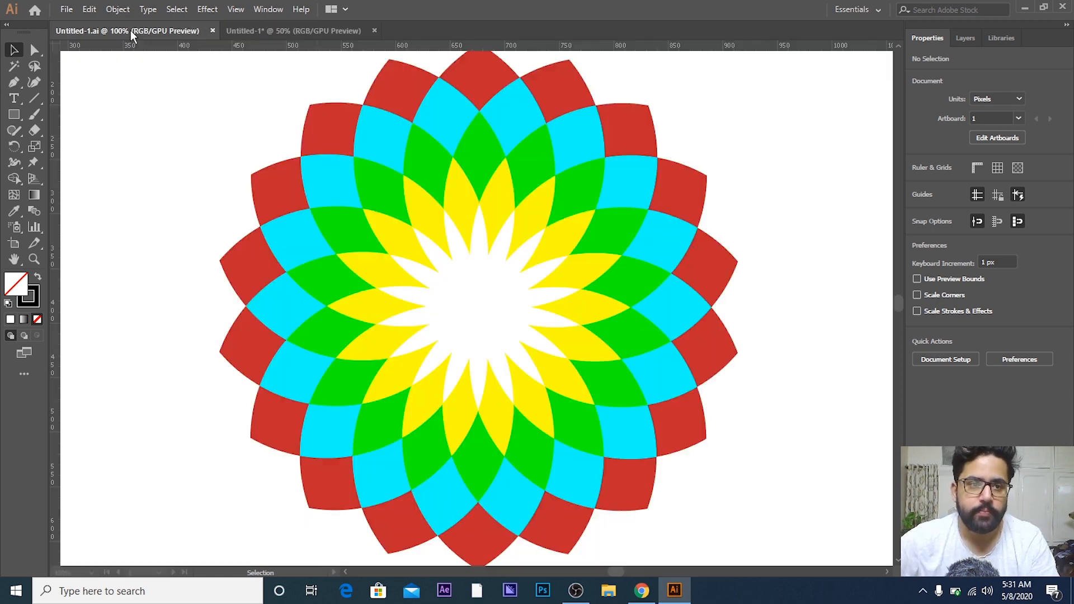
scroll(516, 274, down, 2)
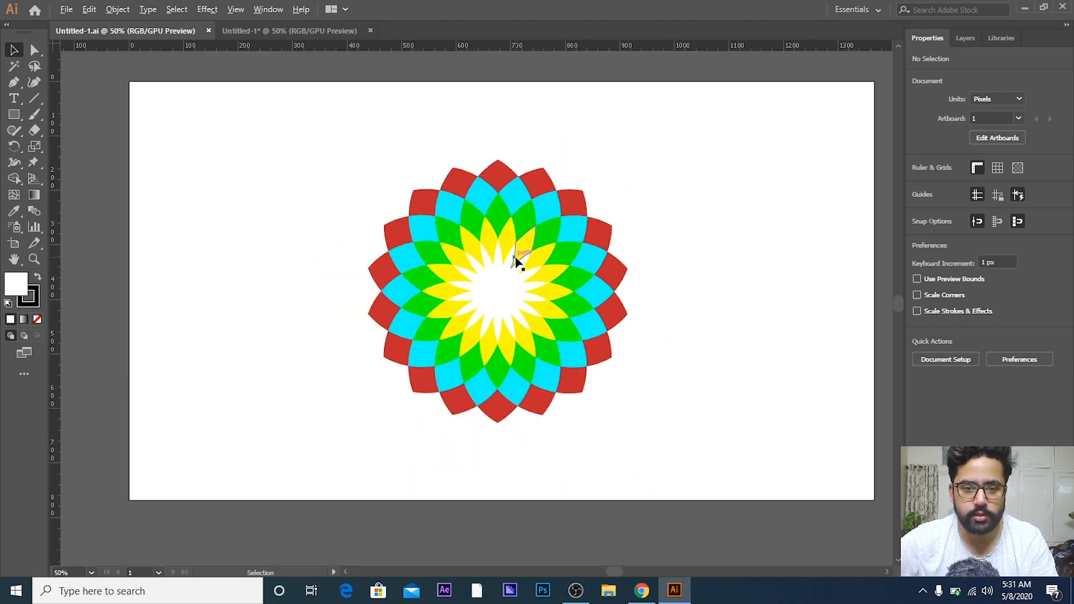
scroll(516, 258, up, 1)
scroll(516, 258, down, 1)
drag(614, 282, 682, 270)
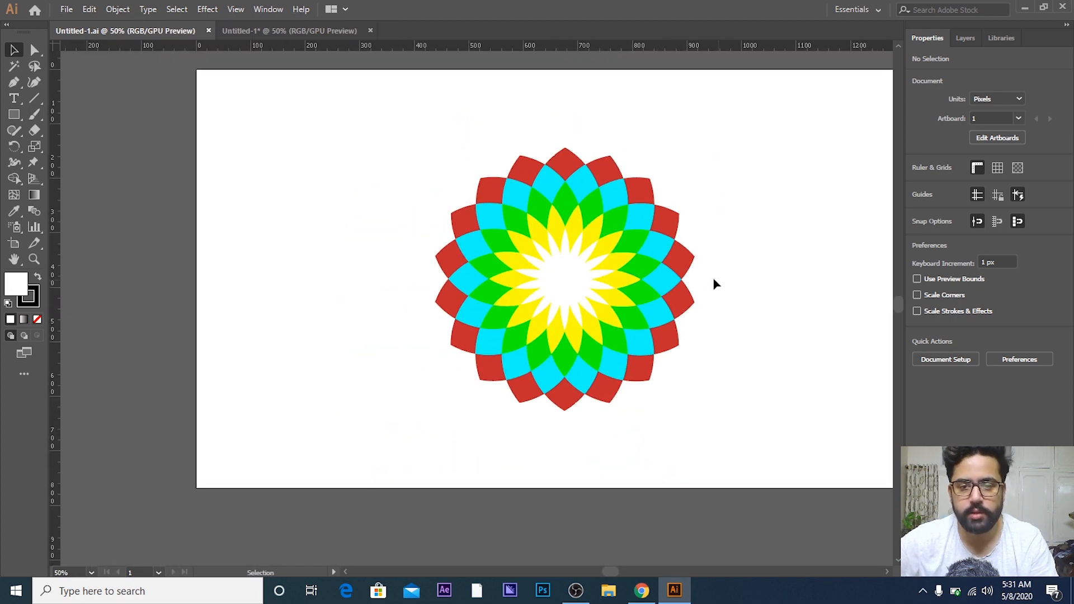
drag(361, 123, 683, 355)
drag(592, 211, 353, 206)
click(519, 220)
scroll(520, 223, down, 2)
drag(575, 235, 362, 225)
scroll(370, 235, up, 2)
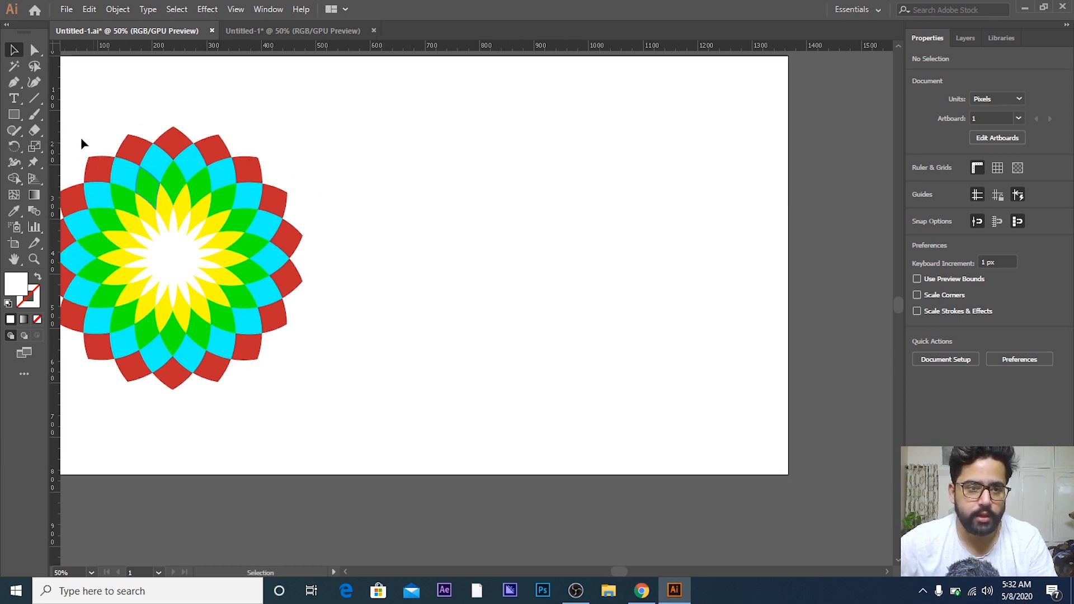
Step: Draw a 260 px circle on the empty part of the artboard and fill it with blue
drag(14, 114, 76, 148)
drag(471, 182, 607, 323)
click(918, 185)
click(847, 233)
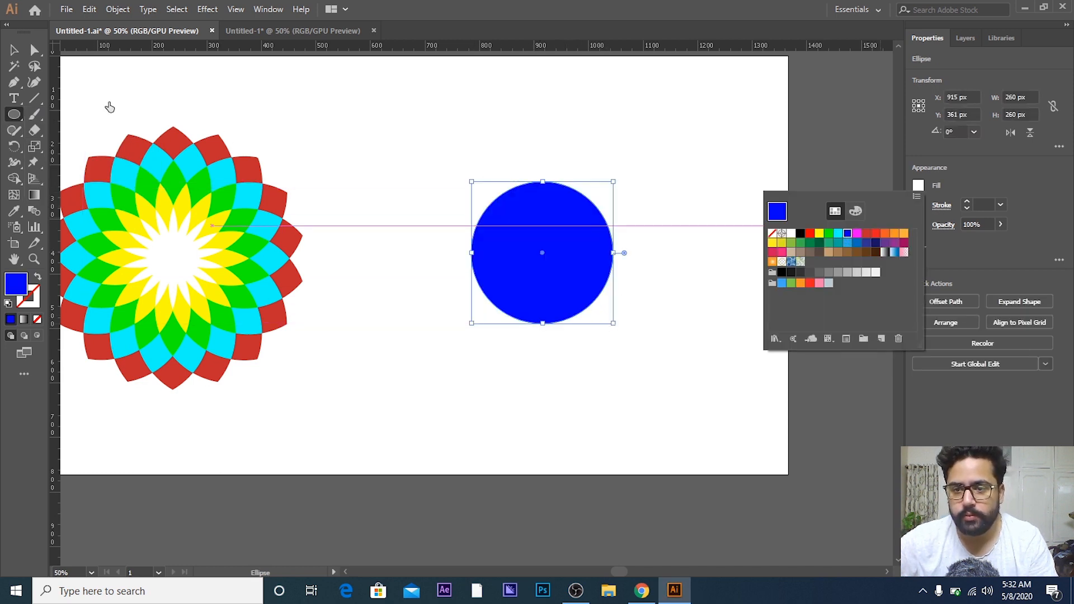
click(13, 50)
click(411, 124)
click(578, 318)
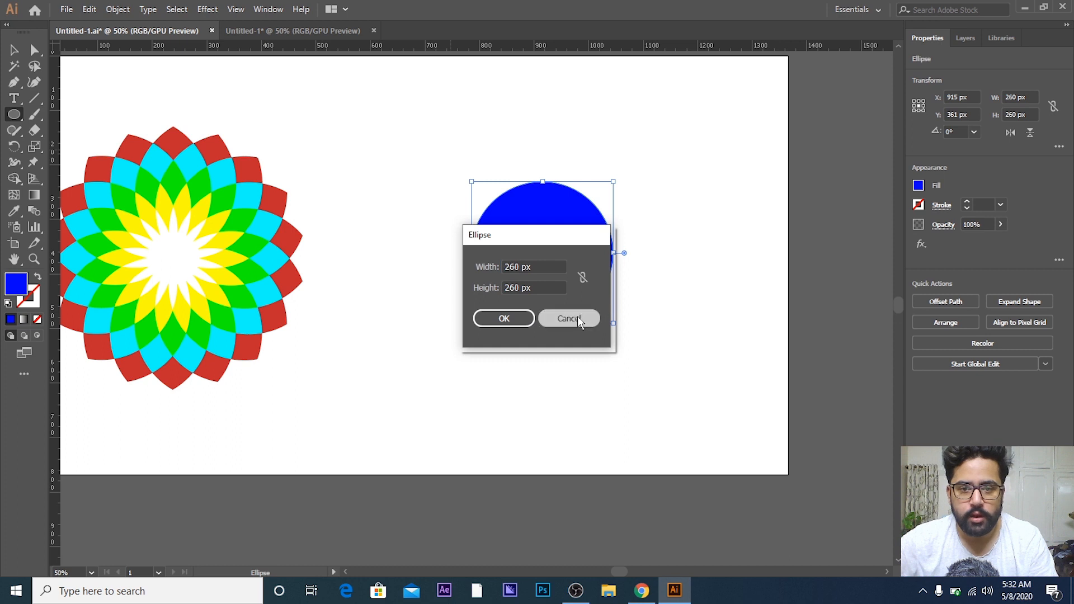
Step: Duplicate the blue circle 130 px horizontally to the right so the two circles overlap by half
click(14, 51)
click(367, 116)
click(520, 219)
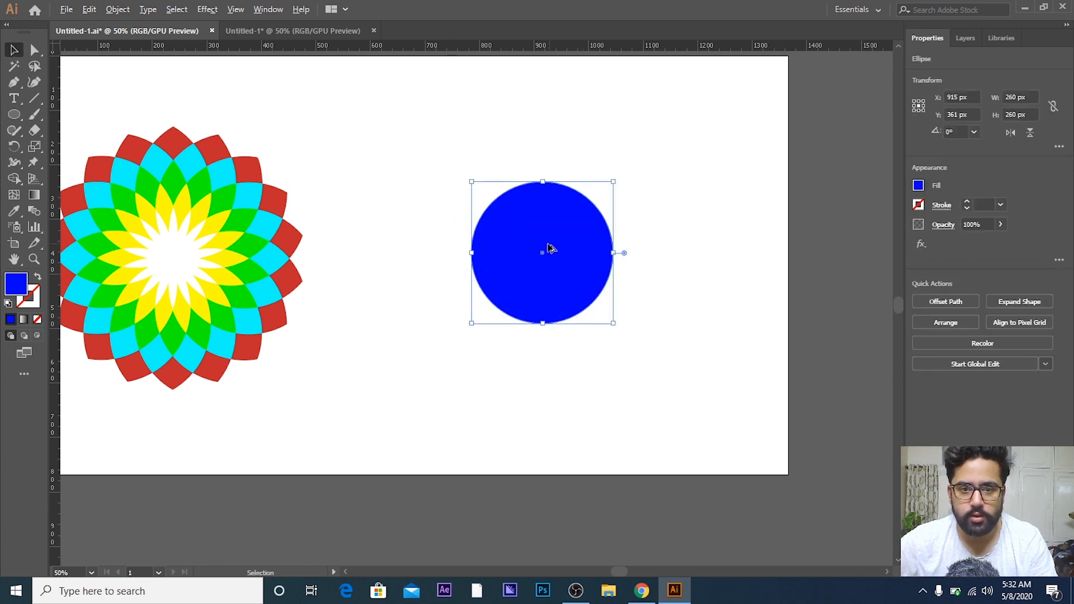
click(618, 250)
drag(558, 254, 629, 254)
Step: Select both circles and remove the two outer parts with the Shape Builder tool, leaving only the overlap as a petal
drag(468, 131, 678, 341)
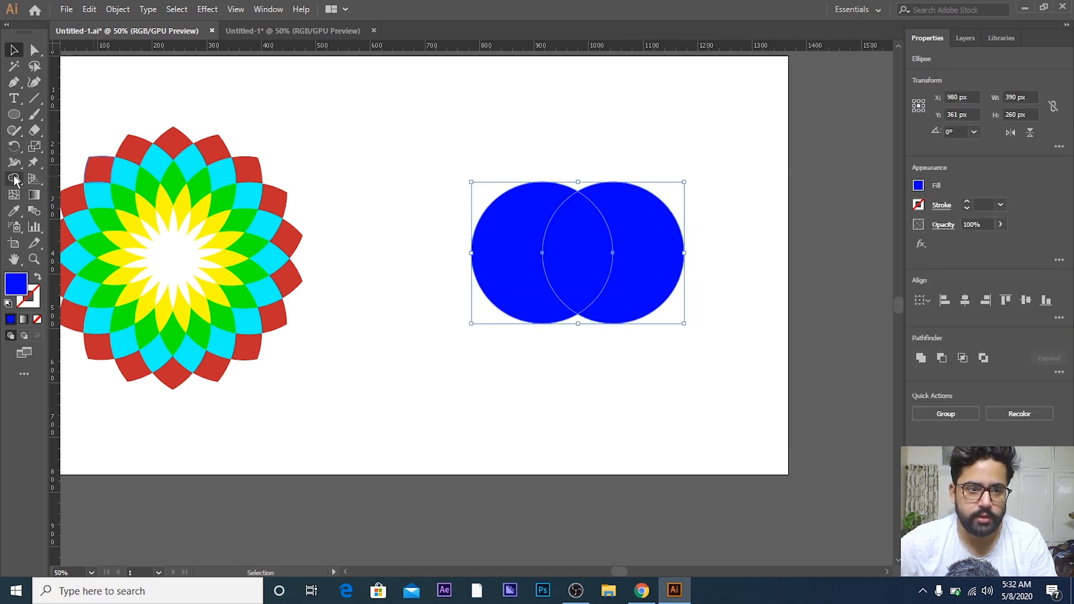
click(15, 179)
alt+click(615, 249)
alt+click(532, 257)
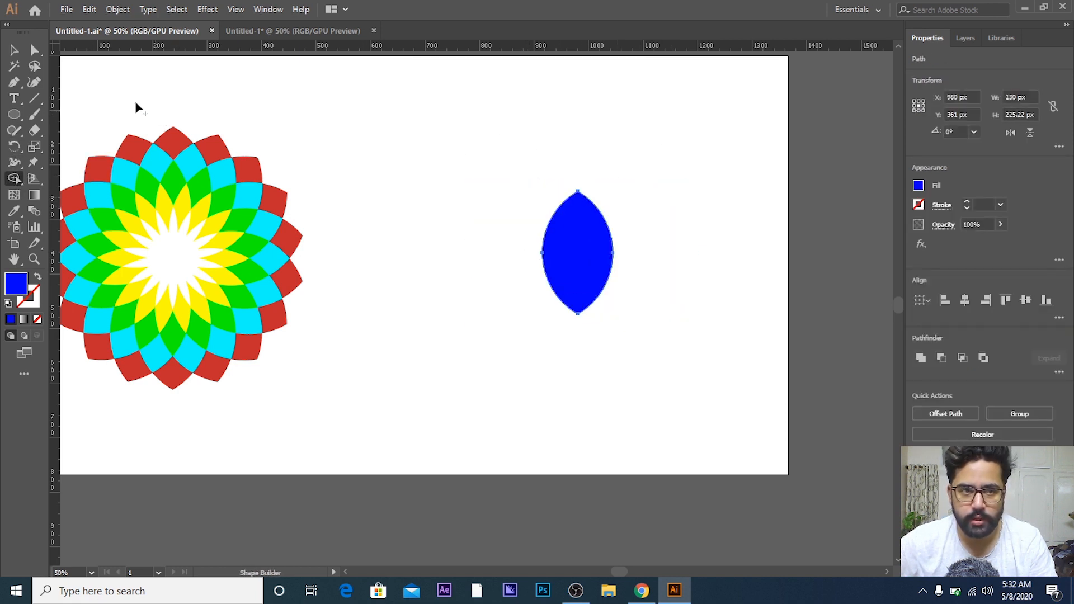
Step: Move the blue petal slightly up and to the right, to about X 995 px and Y 298 px
key(v)
click(283, 100)
drag(566, 220, 662, 221)
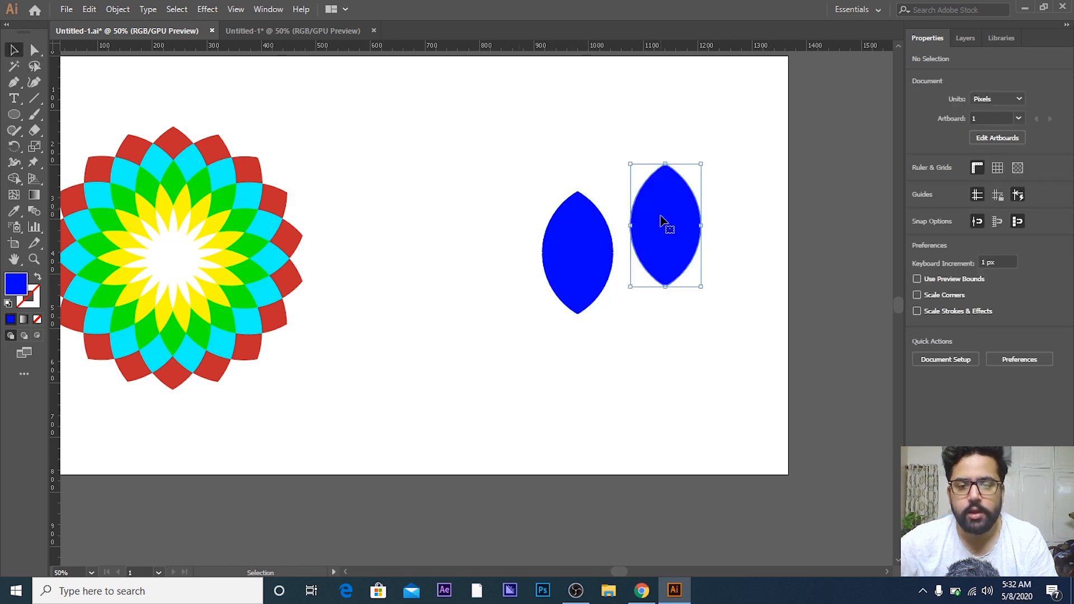
key(Delete)
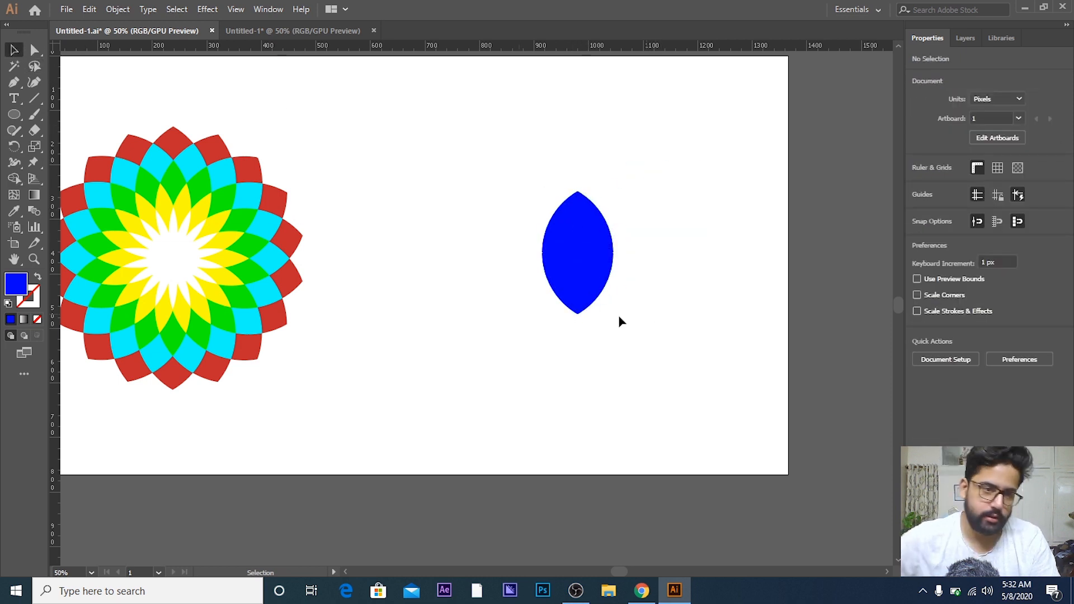
drag(582, 276, 591, 242)
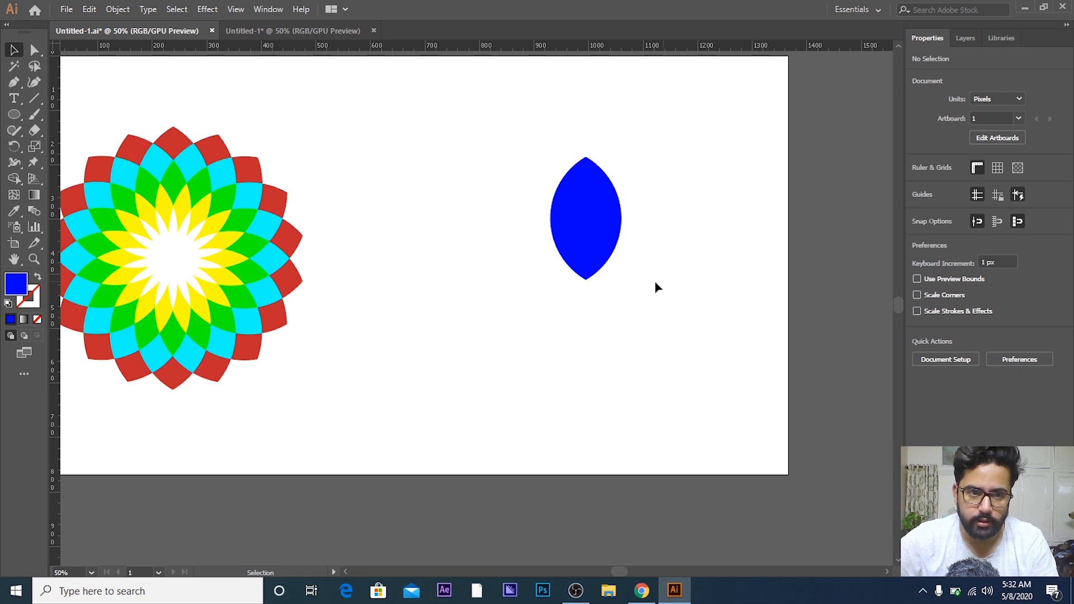
click(592, 235)
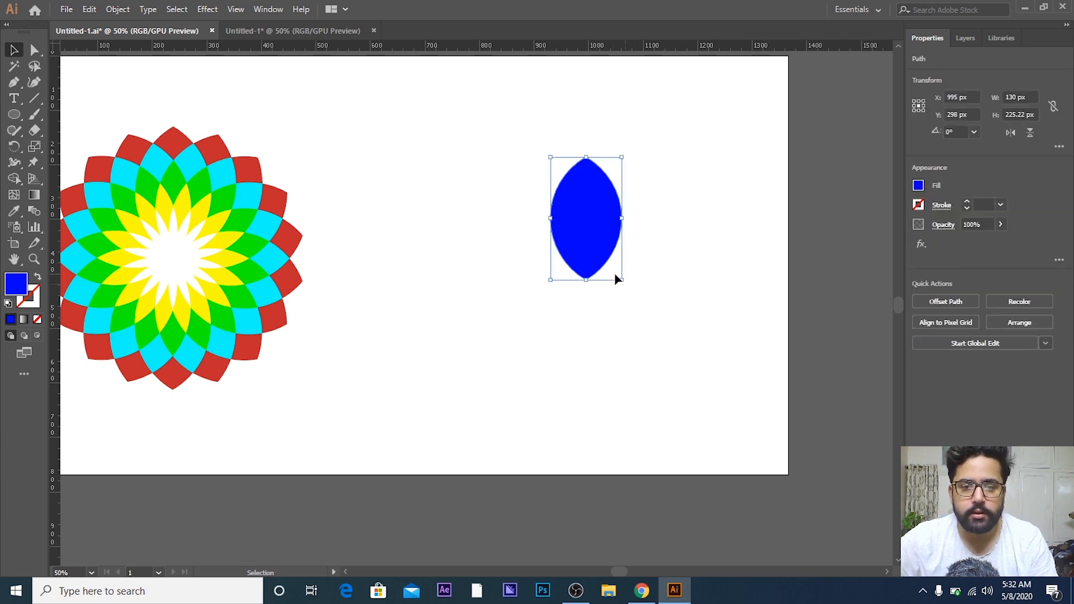
Step: Examine up close how the upper petals of the coloured flower cross and how their coloured segments meet
scroll(254, 166, up, 3)
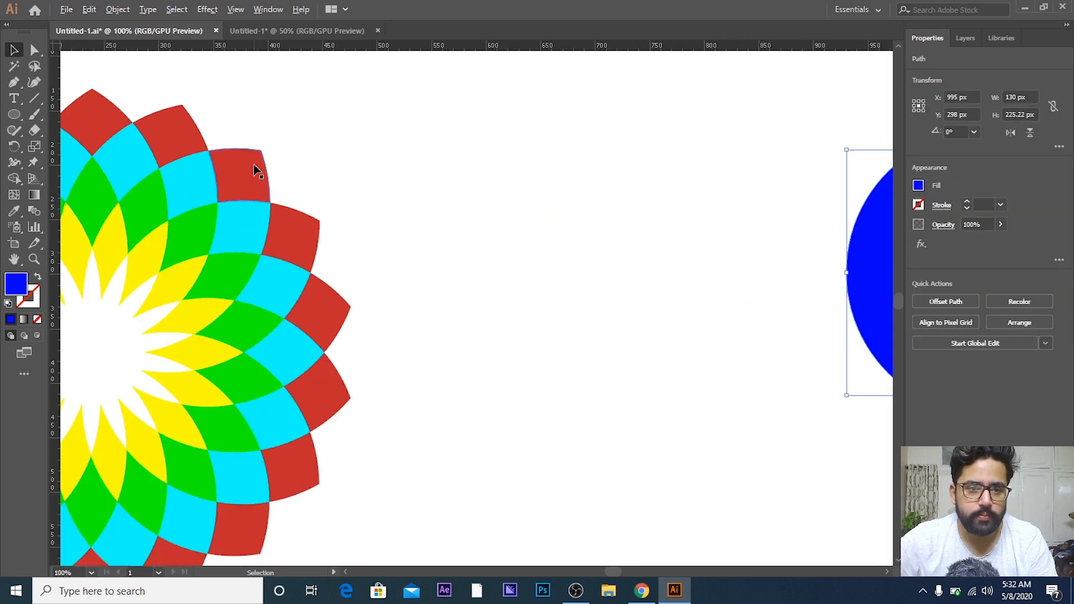
scroll(257, 169, down, 1)
drag(358, 191, 536, 193)
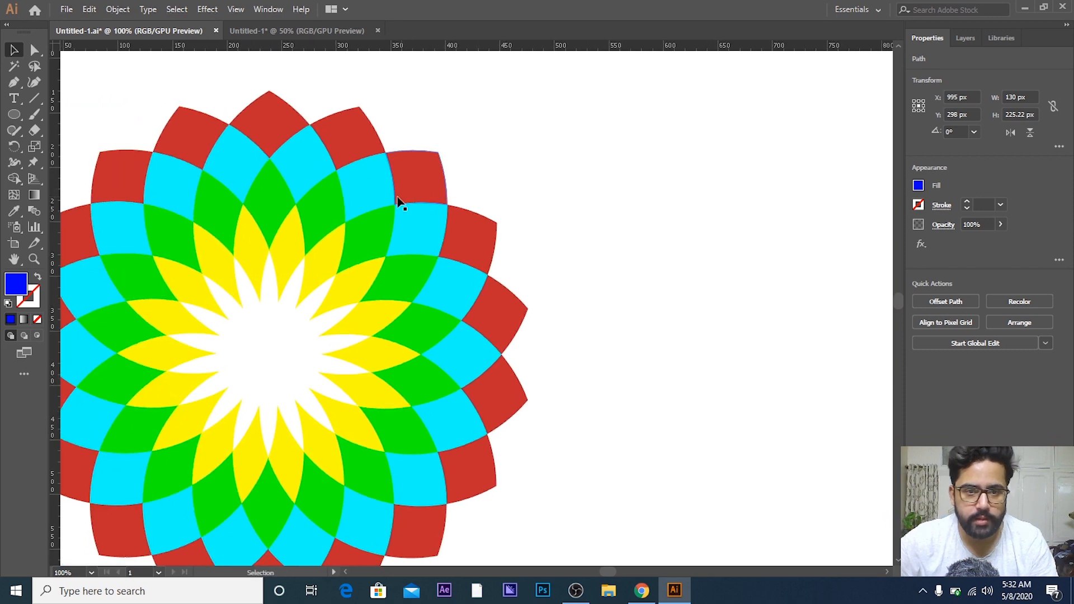
scroll(394, 208, up, 2)
drag(371, 216, 568, 298)
scroll(467, 274, down, 1)
drag(445, 284, 489, 240)
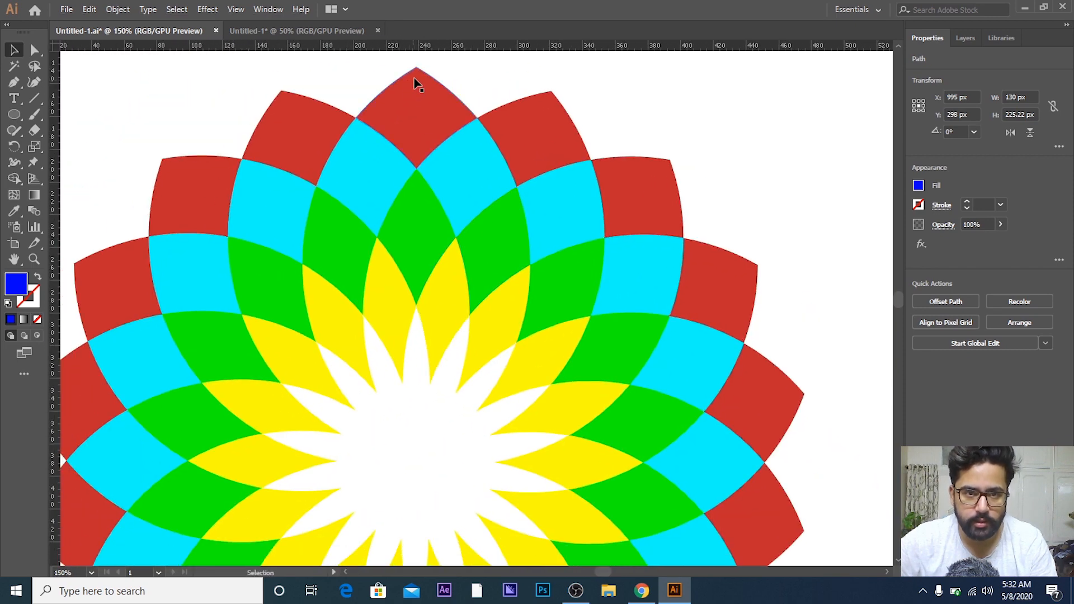
scroll(408, 83, up, 1)
drag(403, 86, 471, 150)
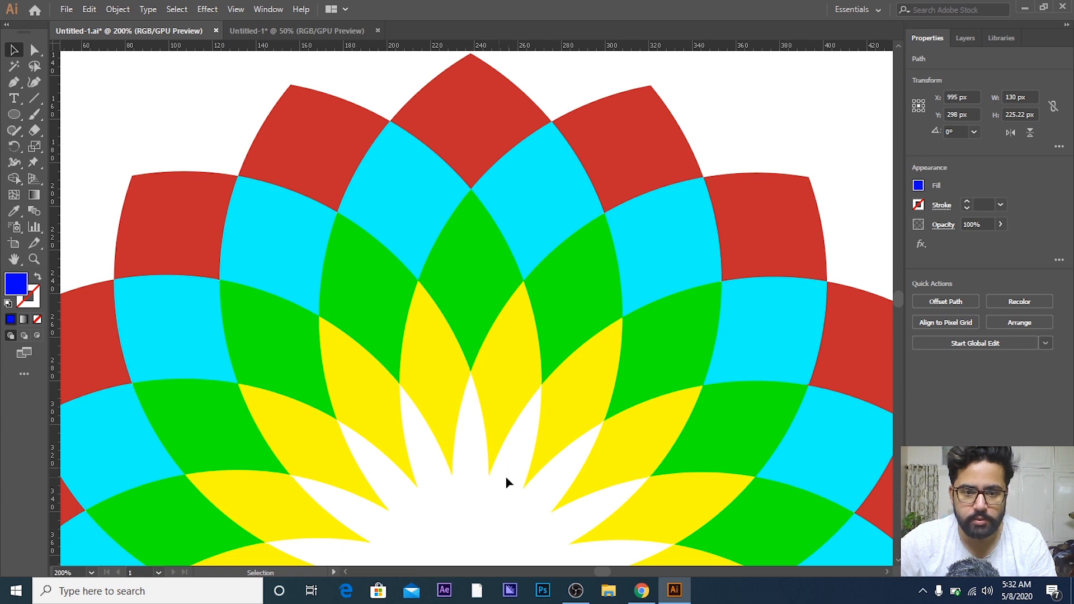
scroll(470, 484, down, 3)
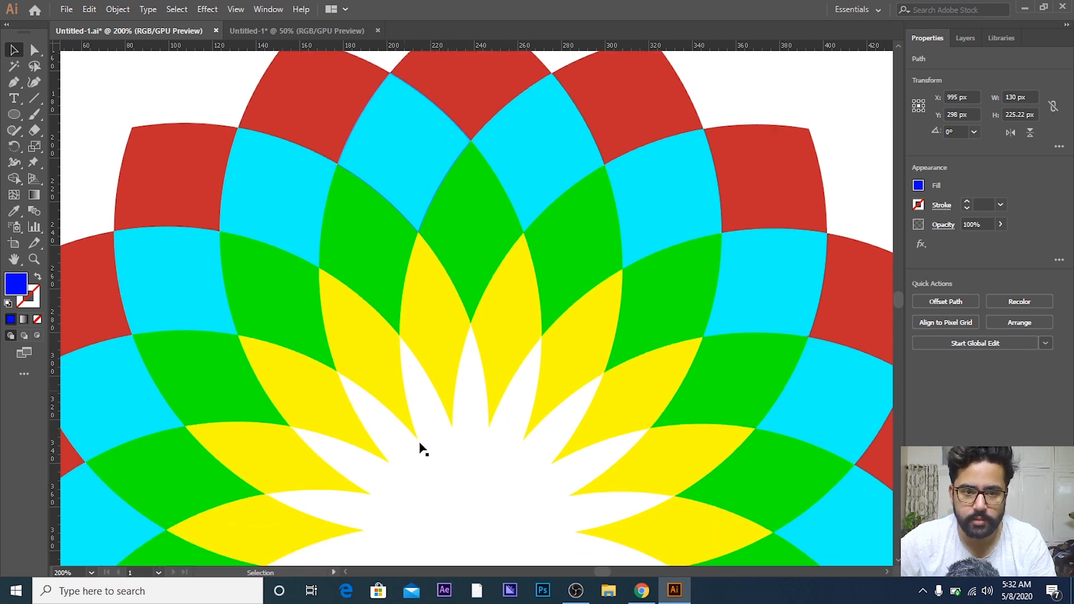
scroll(446, 308, down, 3)
drag(576, 274, 389, 242)
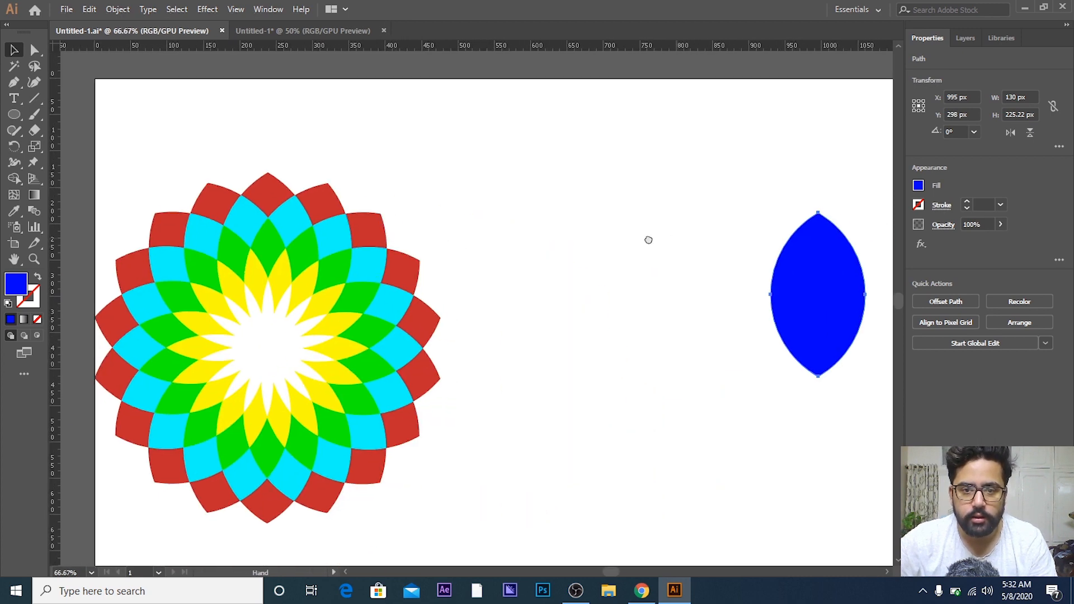
Step: Compare the single blue petal with the outline of one petal in the coloured flower
drag(774, 237, 507, 235)
click(613, 272)
click(587, 293)
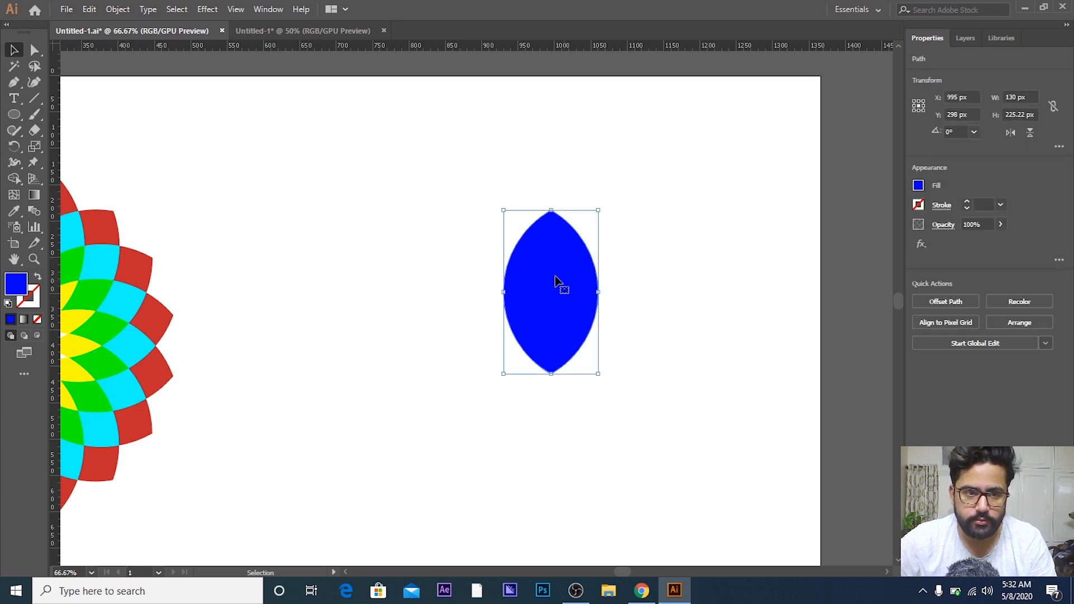
drag(417, 242, 496, 227)
click(498, 230)
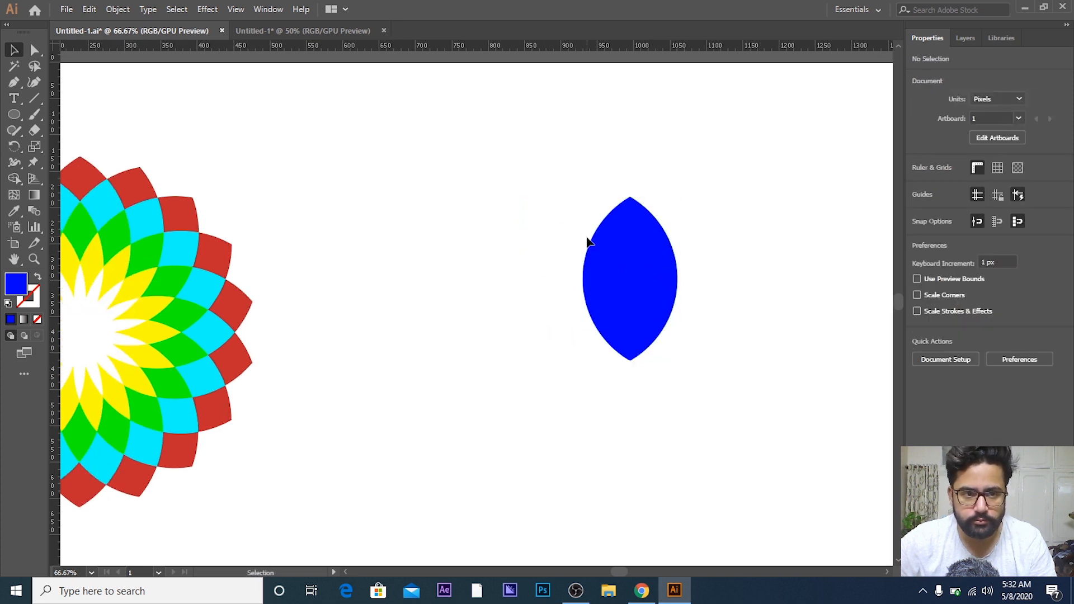
click(646, 265)
drag(695, 268, 746, 262)
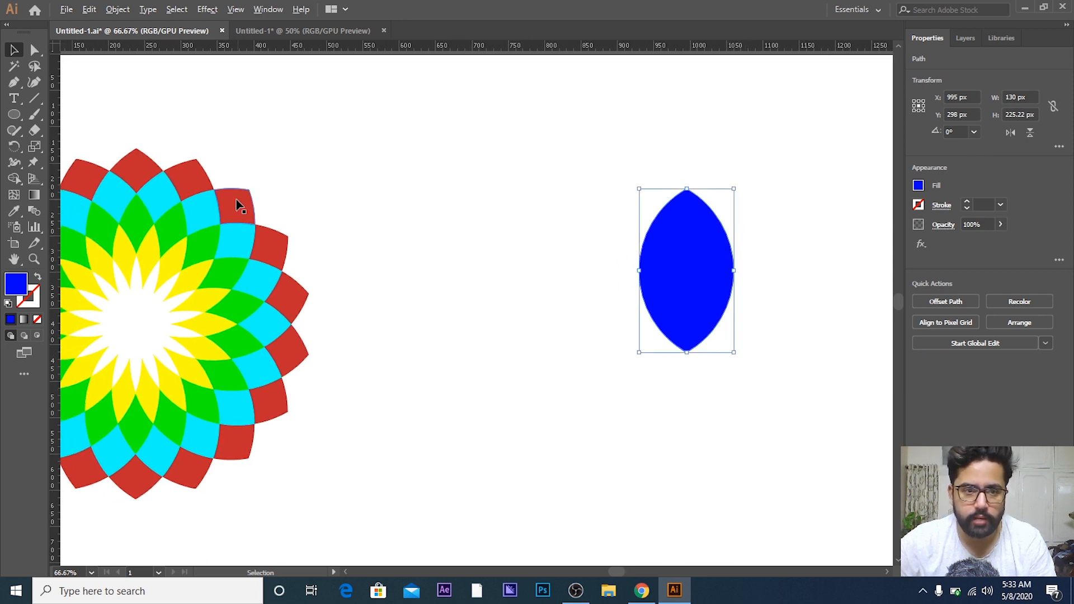
scroll(238, 205, up, 3)
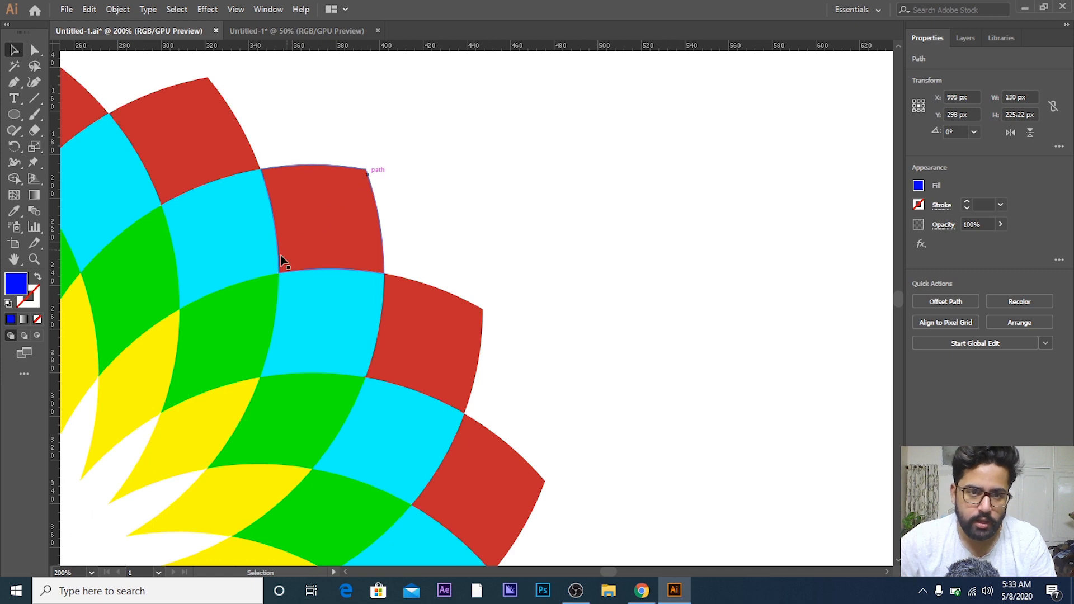
scroll(420, 259, down, 3)
scroll(369, 247, right, 6)
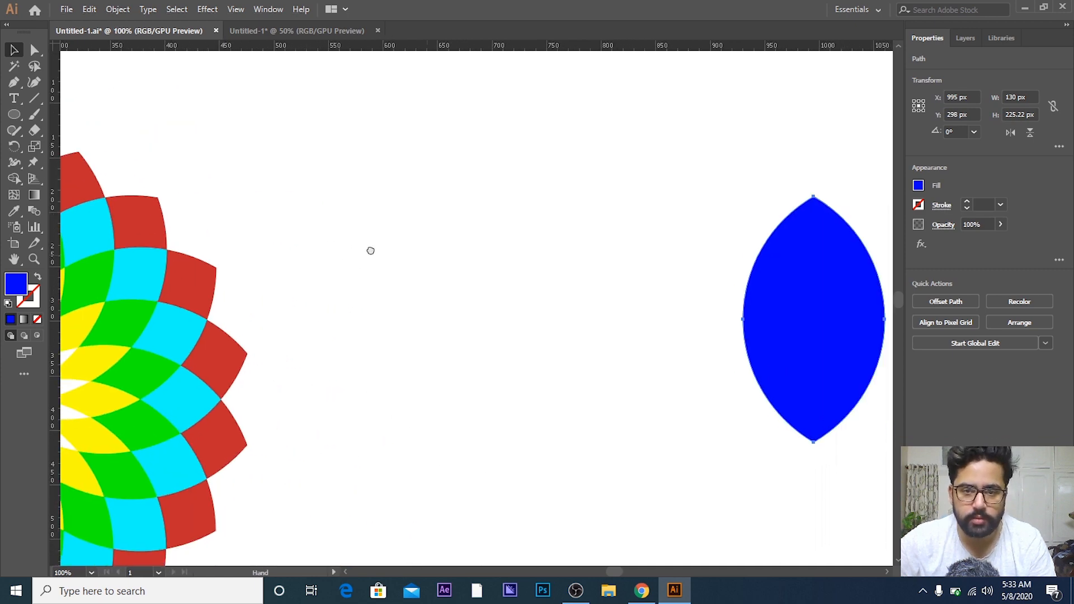
Step: Move the petal to about X 925 px, Y 271 px and rotate a copy of it by 20° around its lower anchor point
drag(649, 321, 573, 293)
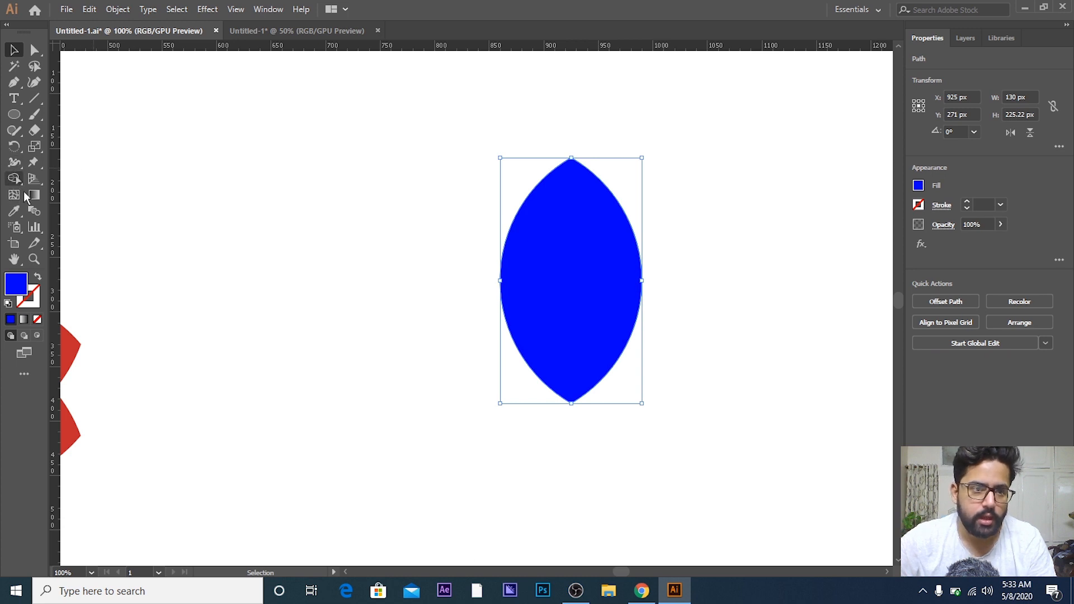
click(14, 147)
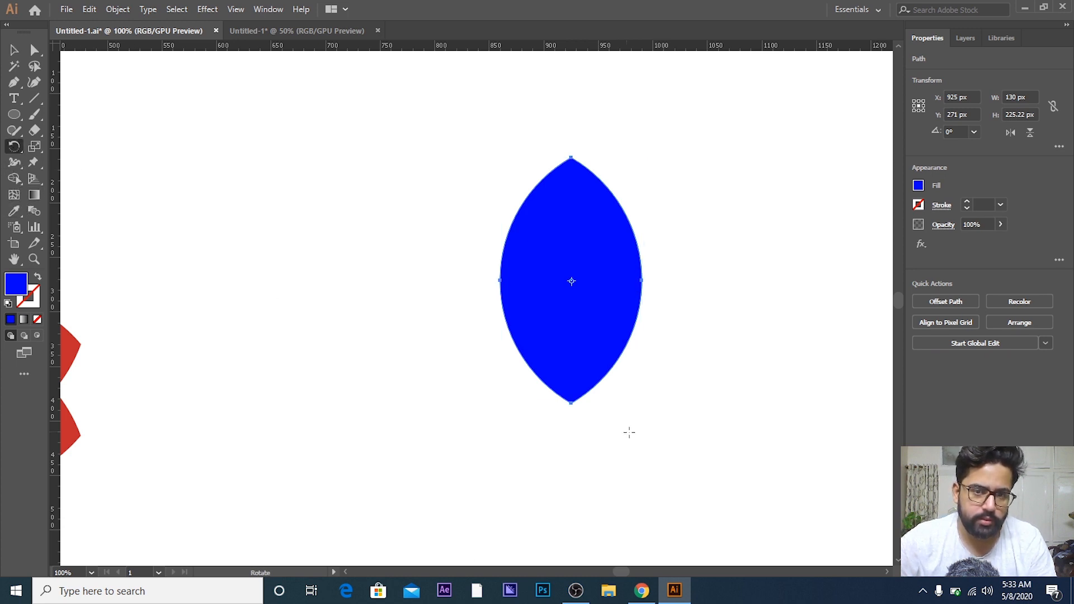
alt+click(571, 403)
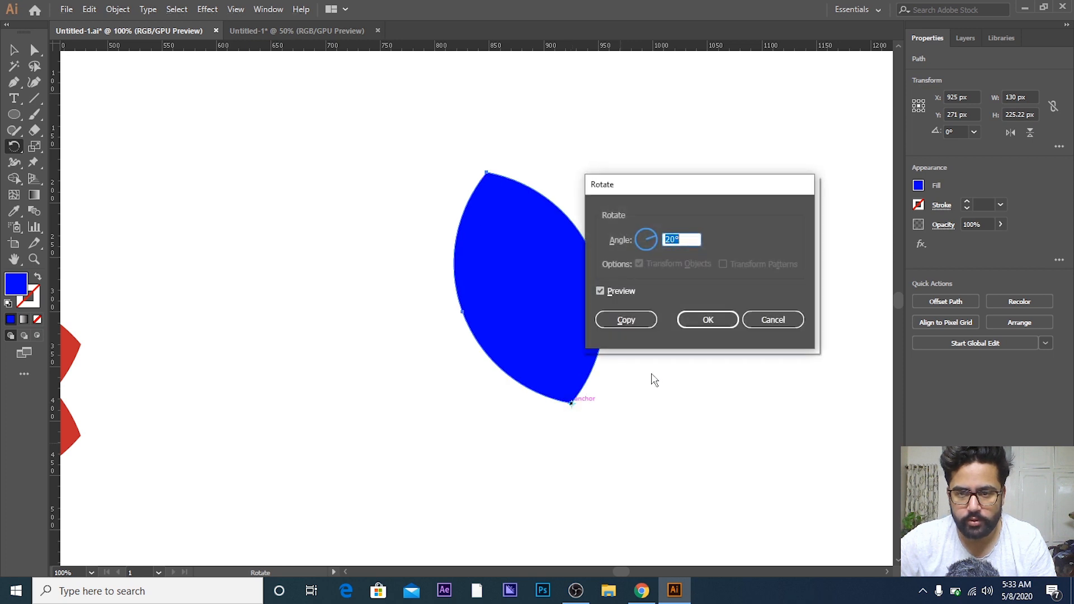
click(627, 320)
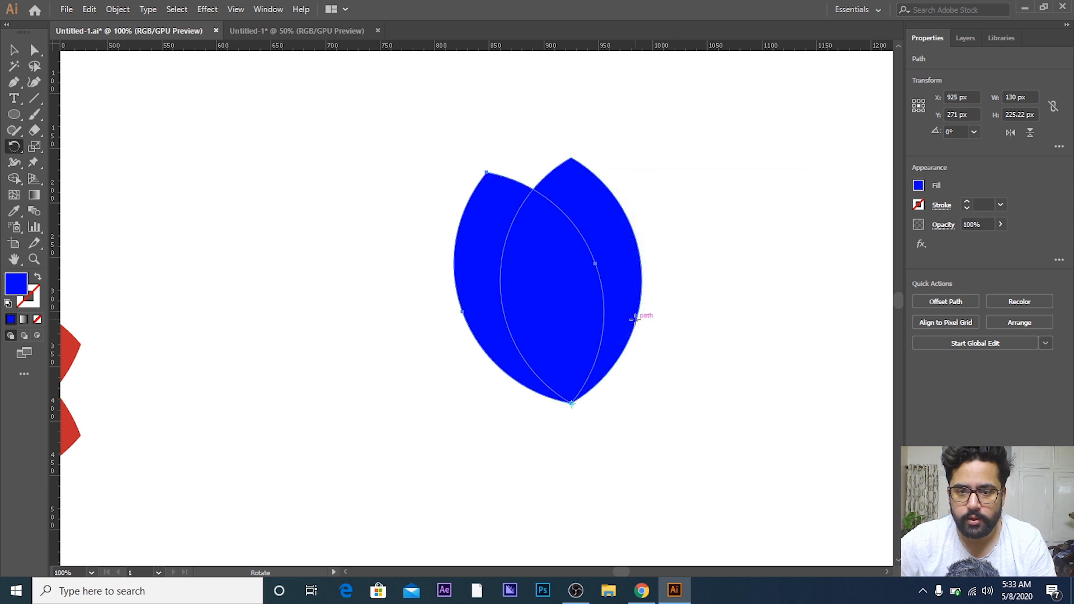
Step: Repeat the 20° rotated petal copy sixteen times to complete the full blue flower, and deselect the artwork
key(v)
key(ctrl+d)
key(ctrl+d)
key(ctrl+d)
key(ctrl+d)
key(ctrl+d)
key(ctrl+d)
key(ctrl+d)
key(ctrl+d)
key(ctrl+d)
key(ctrl+d)
key(ctrl+d)
key(ctrl+d)
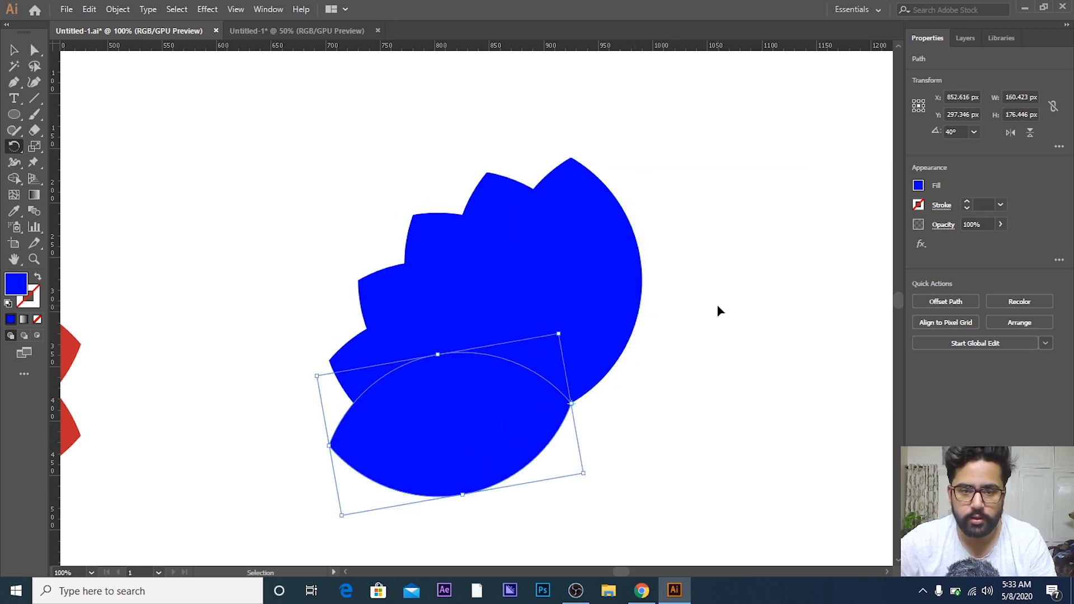
key(ctrl+d)
key(ctrl+d)
key(ctrl+d)
key(ctrl+d)
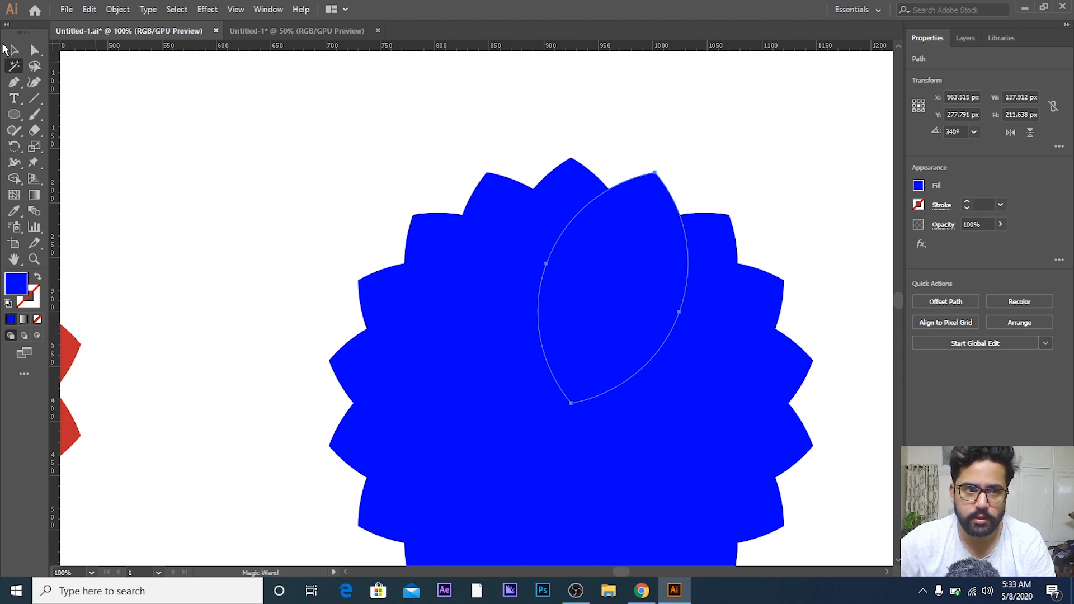
click(18, 50)
click(352, 144)
Step: Select all overlapping petals of the blue flower together
scroll(352, 144, down, 3)
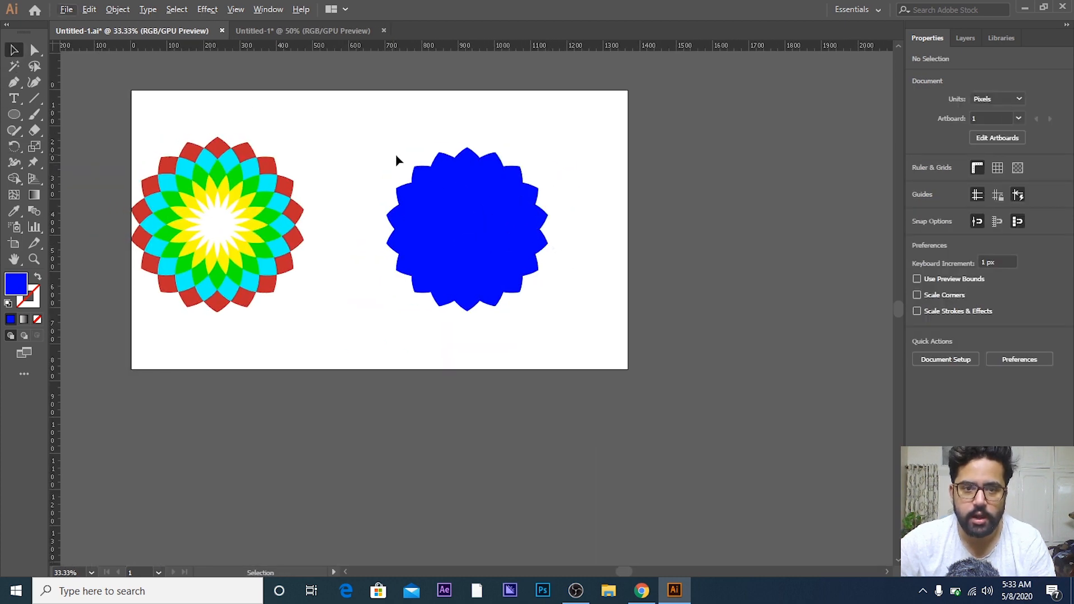
scroll(396, 160, up, 2)
drag(303, 84, 685, 484)
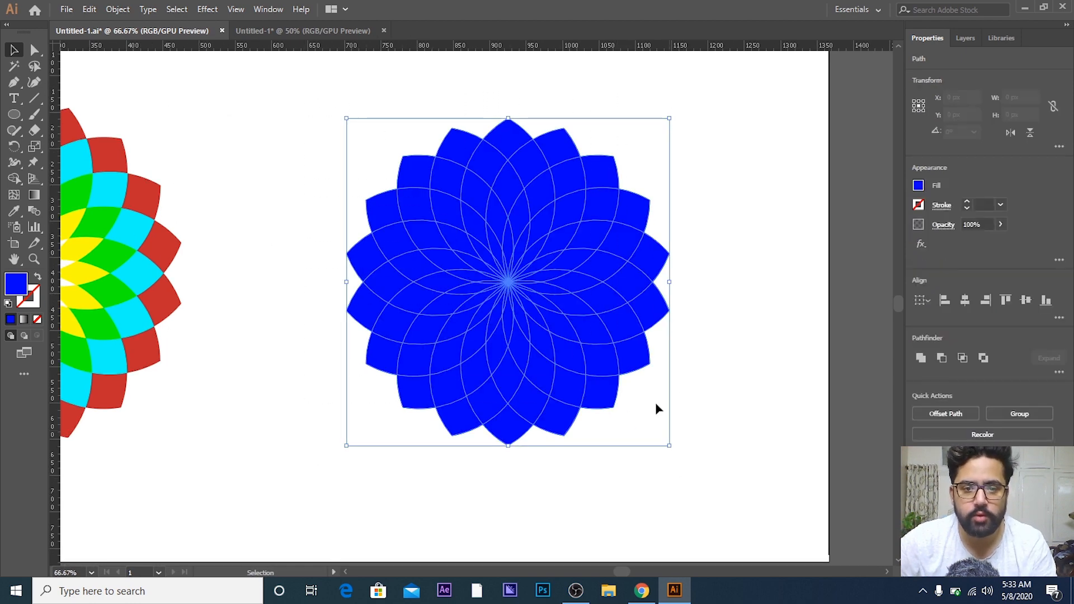
scroll(596, 235, up, 2)
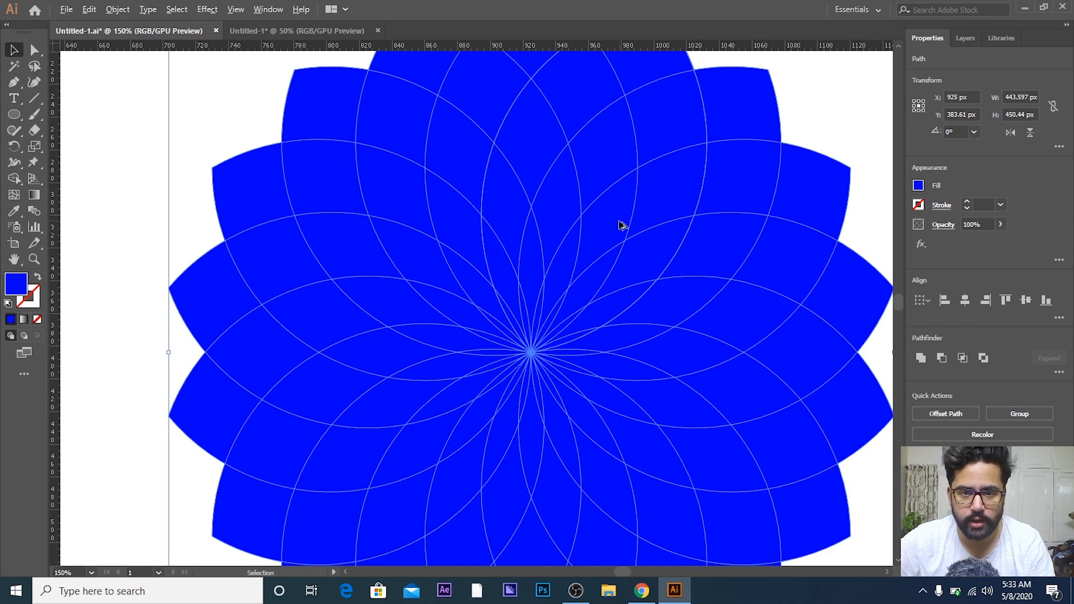
scroll(621, 226, down, 1)
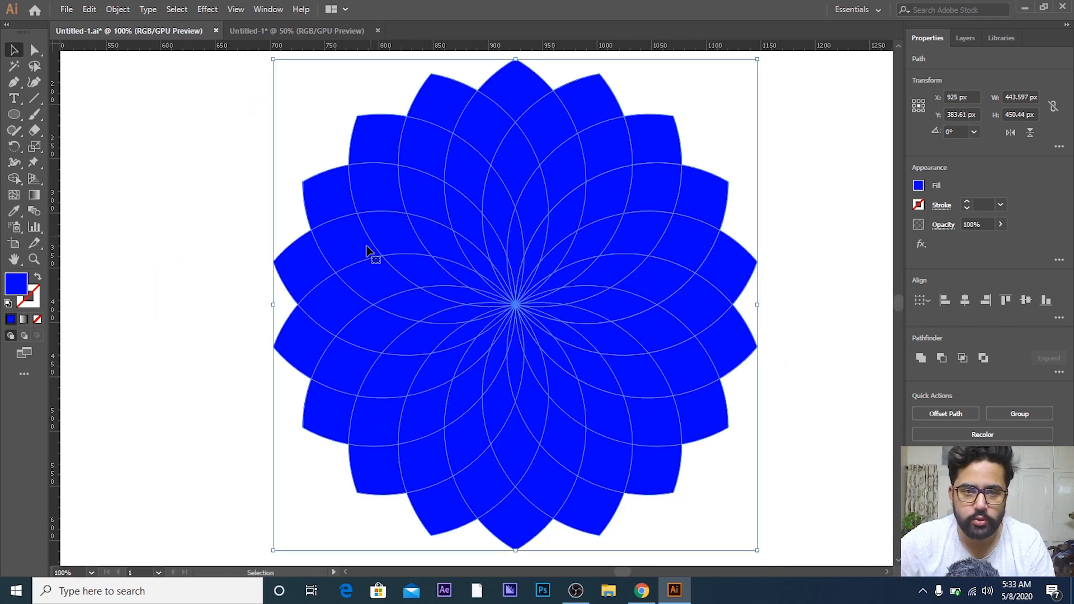
Step: Compare the overlapping outlines of the selected blue flower with the coloured segments of the finished flower
scroll(265, 253, down, 2)
drag(223, 247, 603, 251)
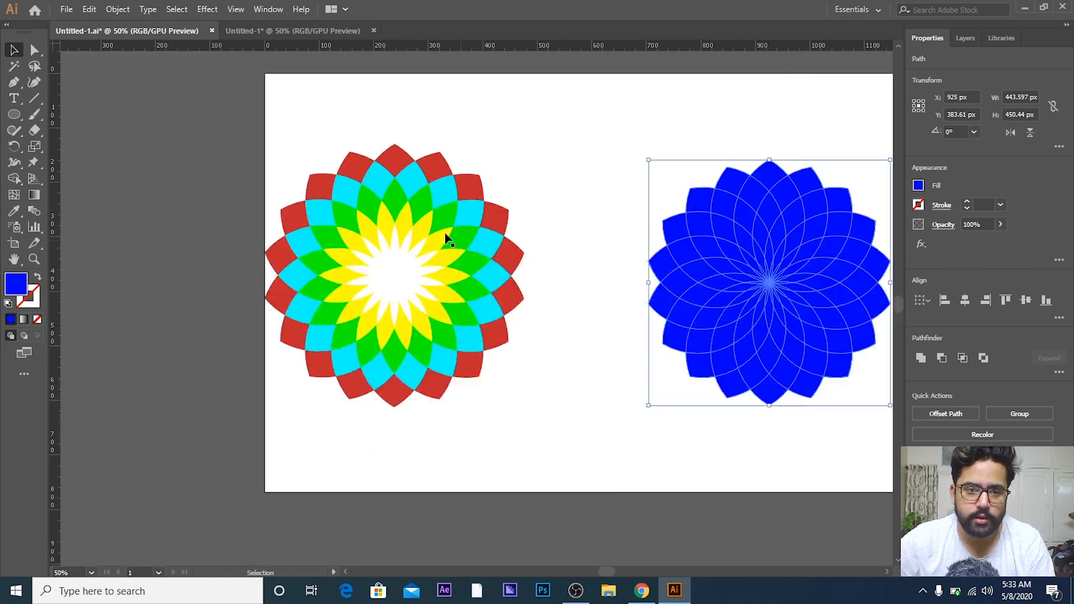
scroll(373, 209, up, 3)
scroll(374, 213, down, 2)
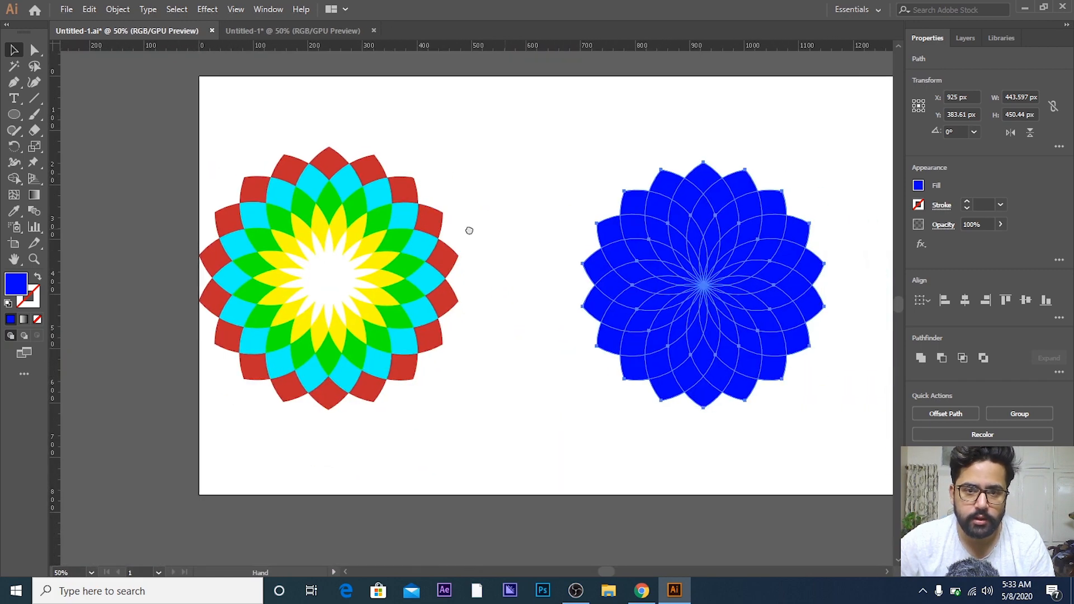
scroll(688, 233, right, 1)
scroll(688, 233, up, 1)
drag(635, 320, 575, 305)
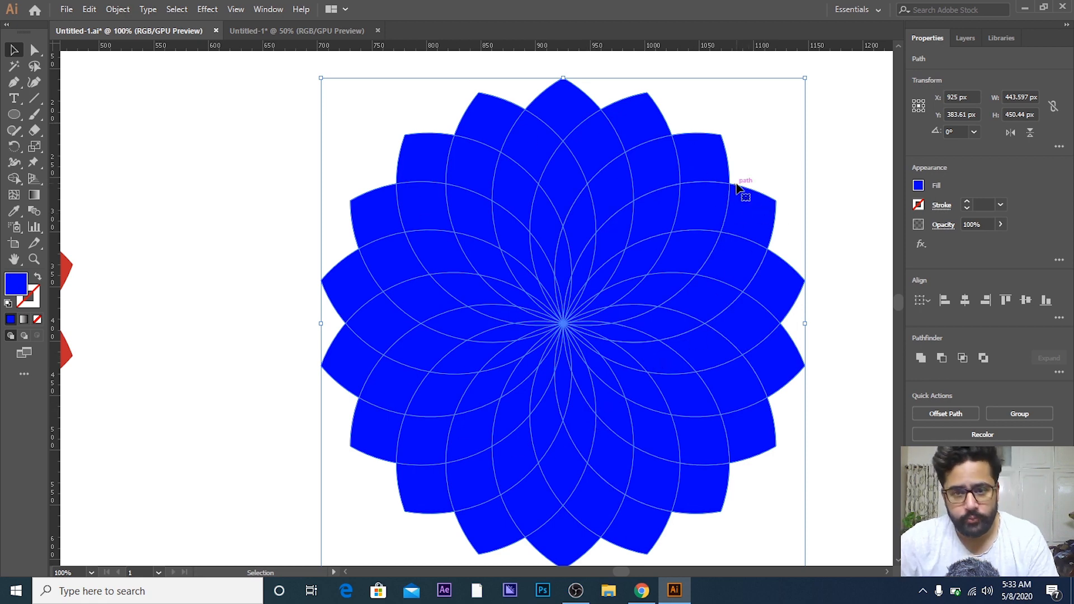
scroll(511, 180, down, 1)
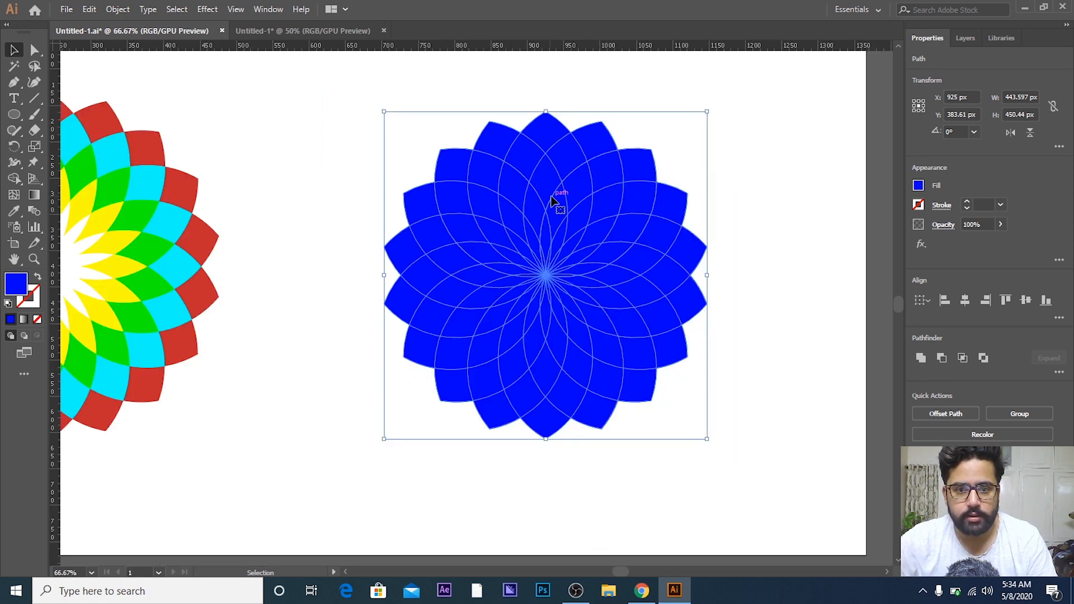
key(space)
drag(572, 221, 610, 235)
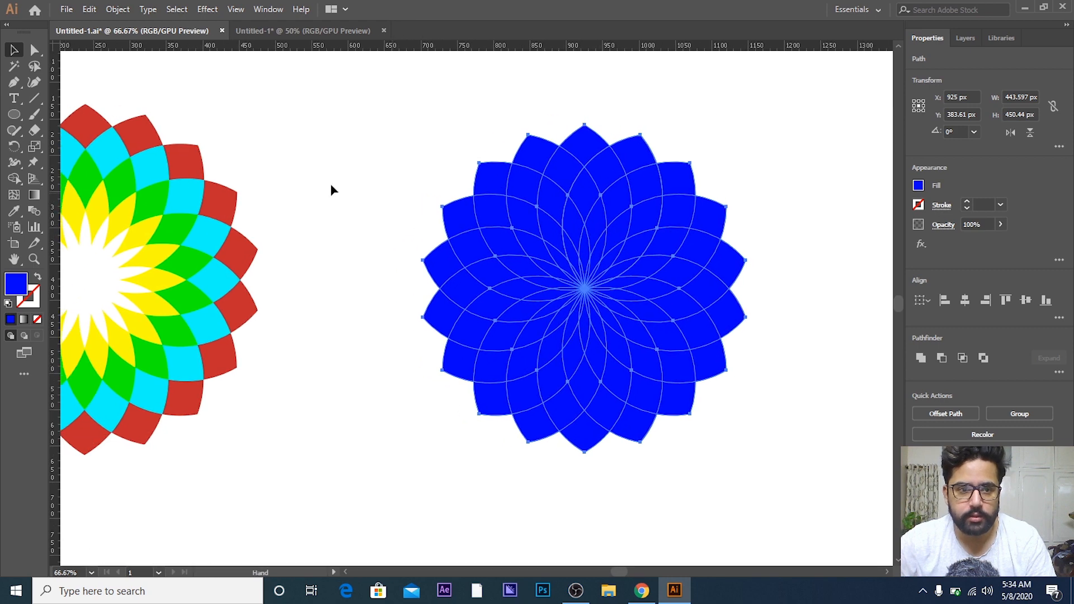
Step: Reselect all petals of the blue flower and use Shape Builder to fill one upper-right outer tip segment with red
click(483, 99)
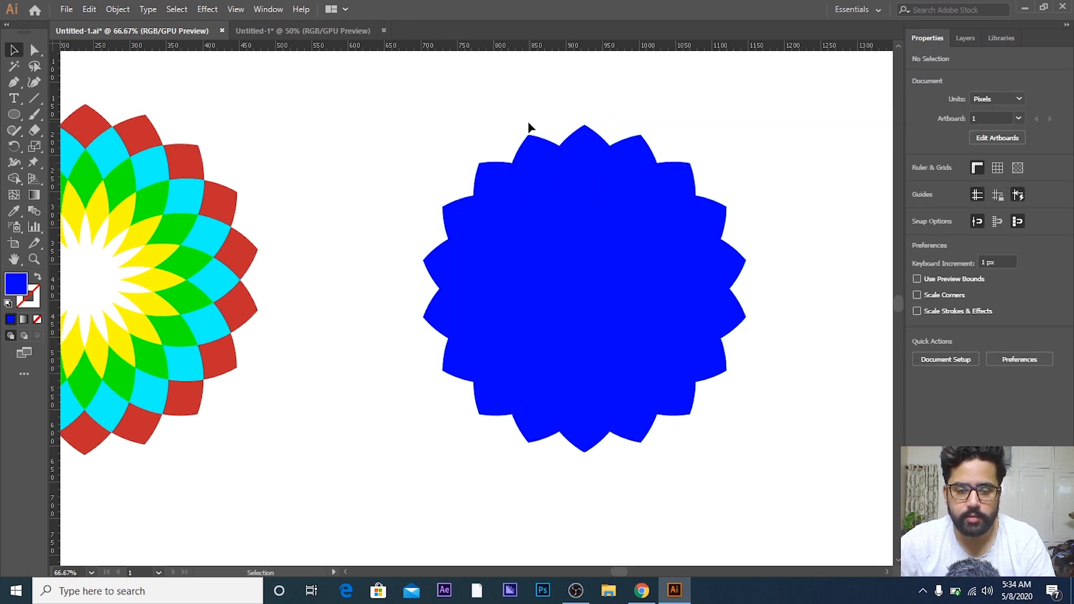
drag(384, 106, 791, 427)
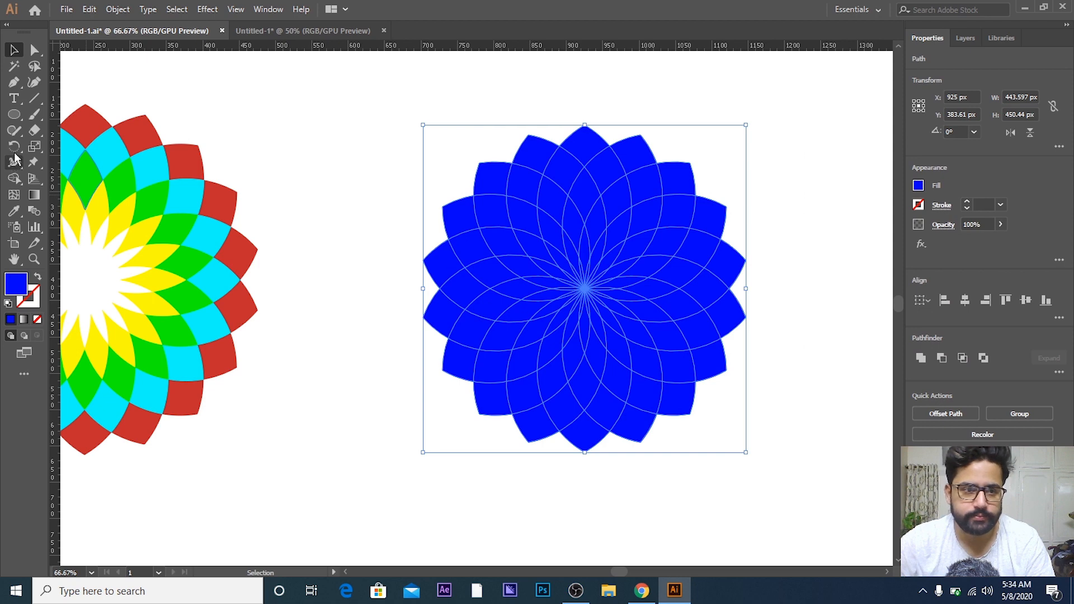
click(14, 178)
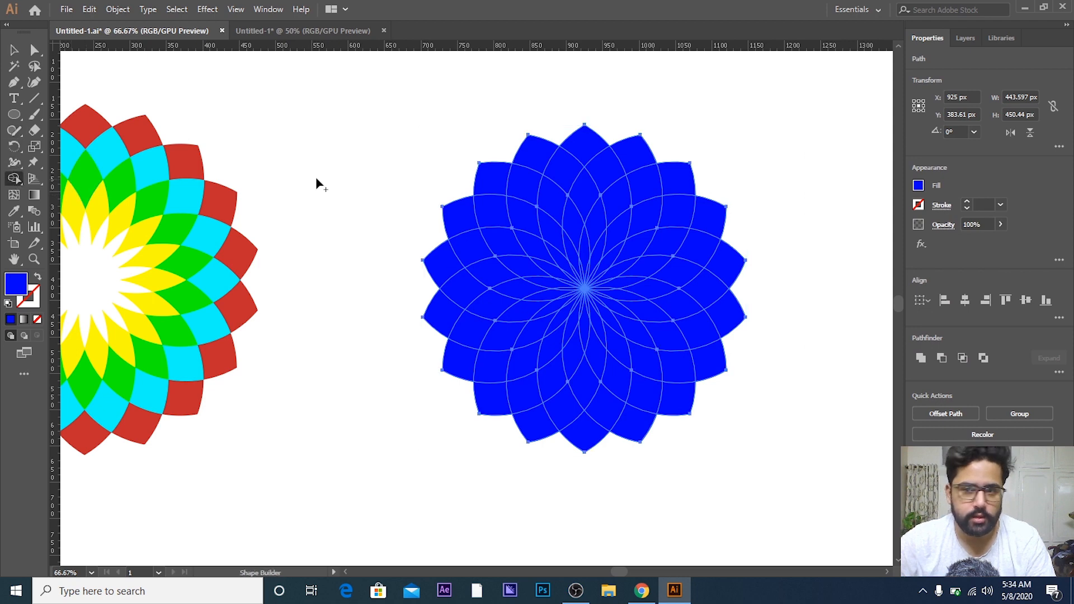
click(918, 185)
click(865, 234)
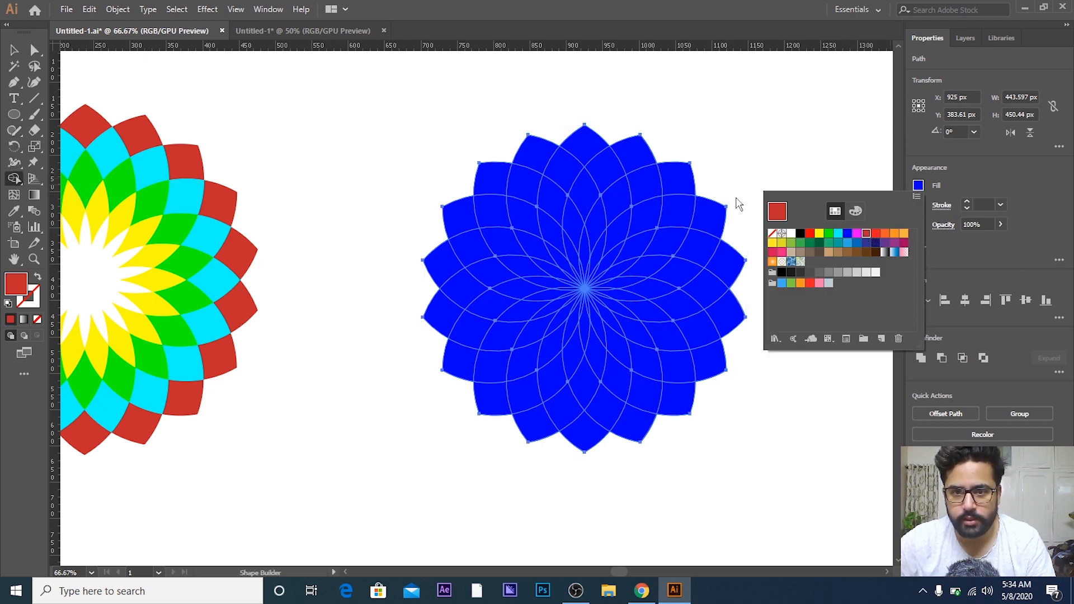
click(679, 189)
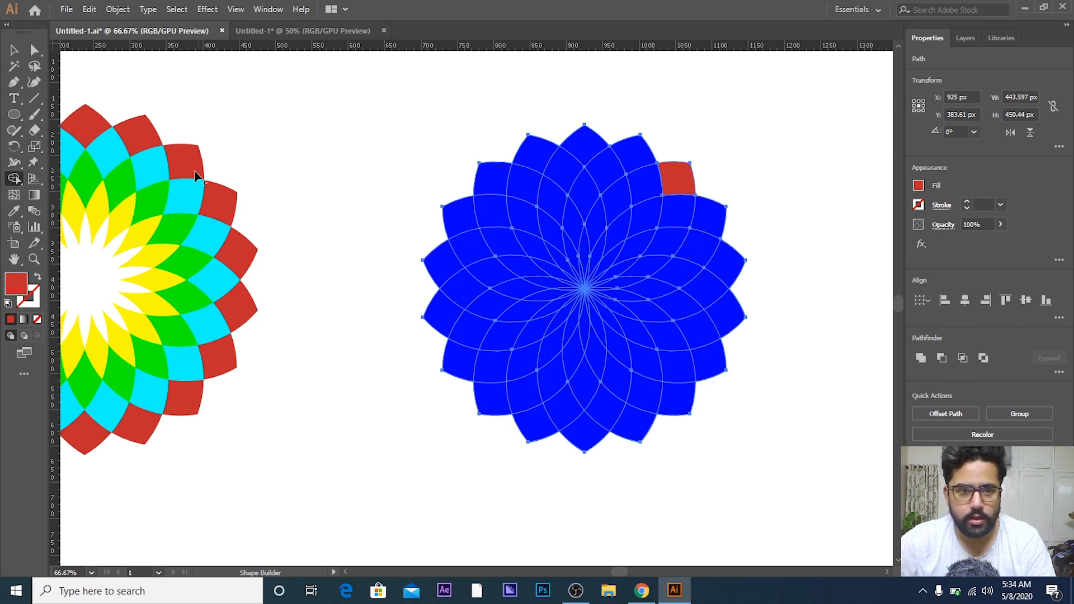
Step: Fill the segment directly inside the red tip with cyan using Shape Builder, following the finished flower
scroll(187, 196, up, 2)
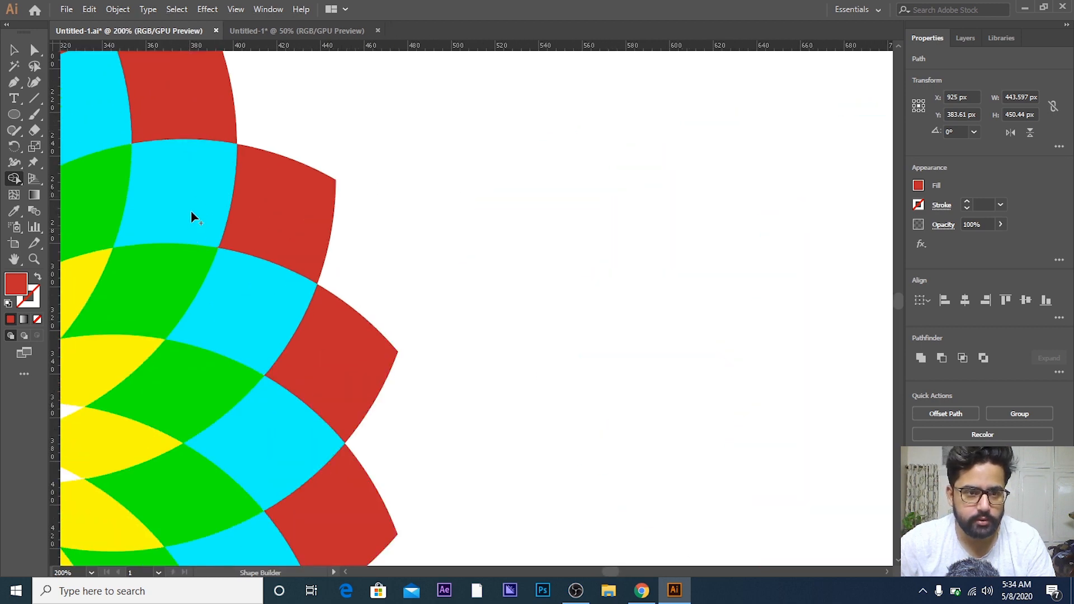
scroll(187, 203, down, 2)
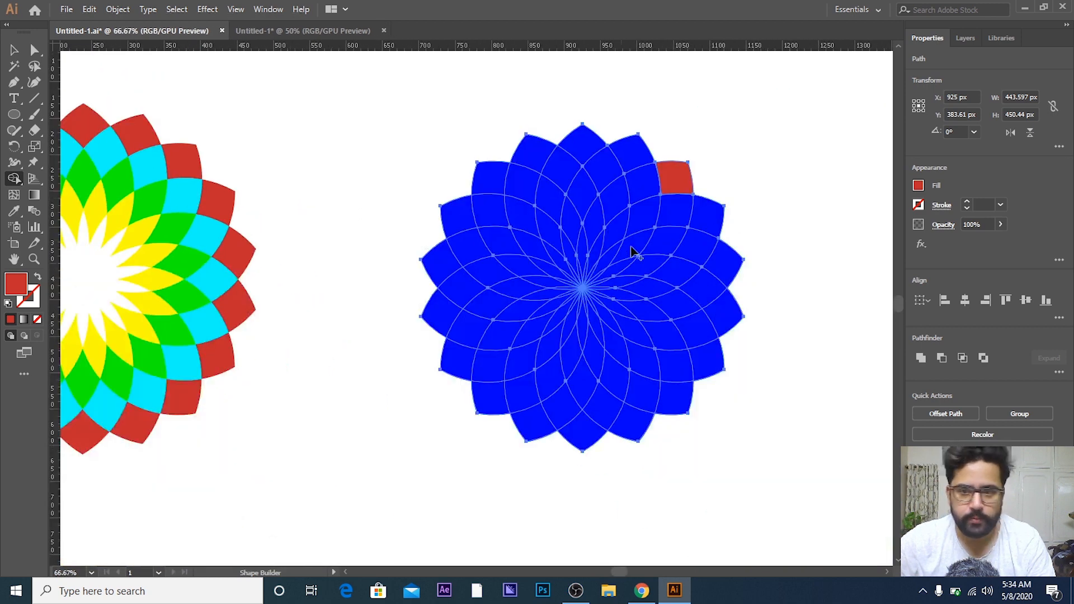
click(918, 188)
click(843, 234)
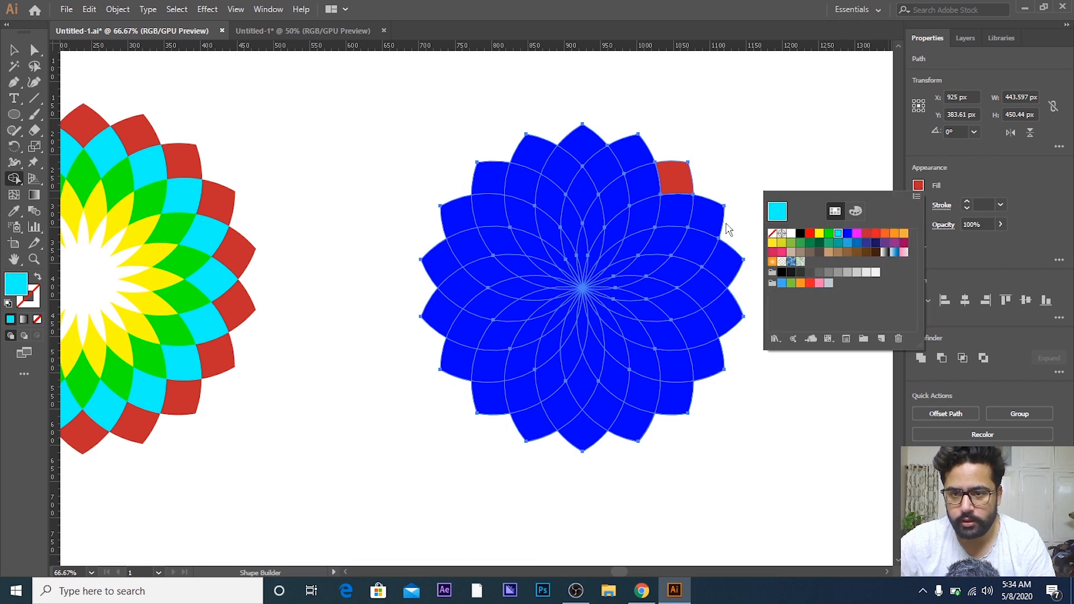
click(676, 212)
Step: Fill the segment directly inside the cyan one with green using Shape Builder
scroll(195, 233, up, 3)
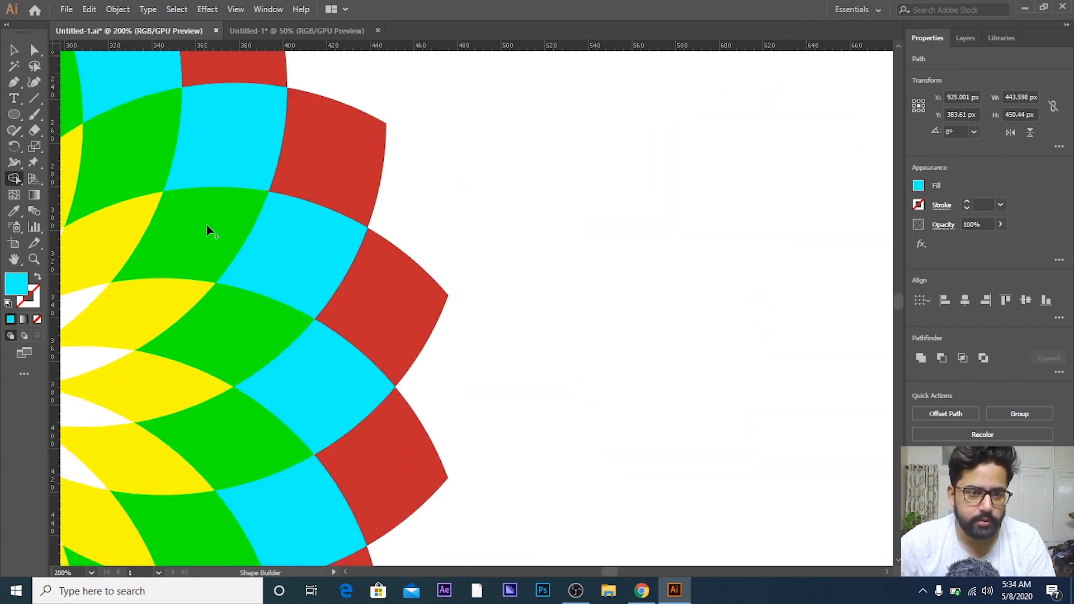
scroll(137, 313, down, 4)
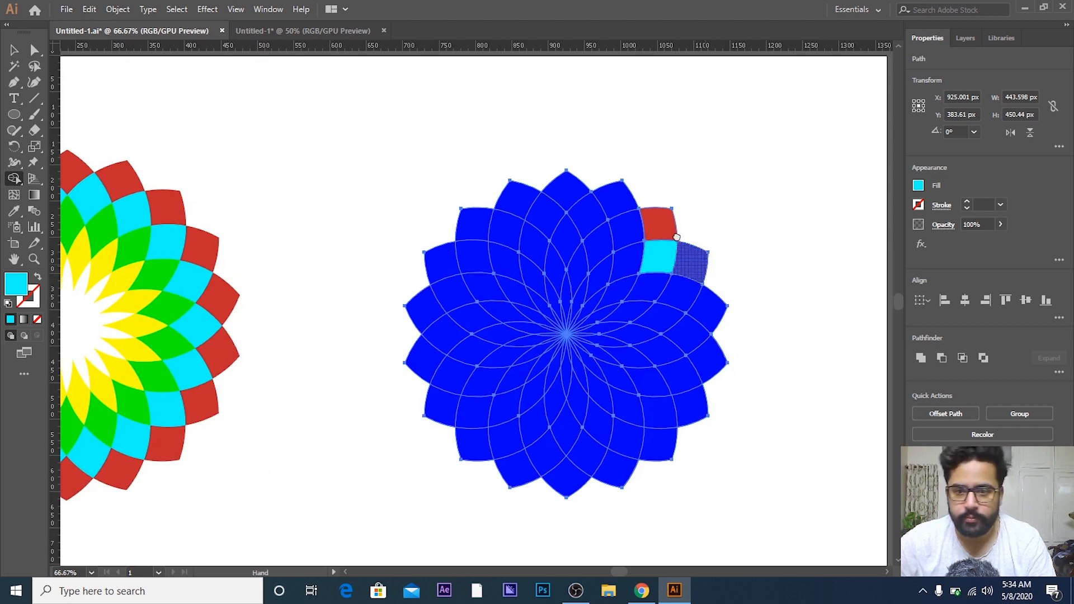
drag(676, 237, 620, 190)
click(918, 186)
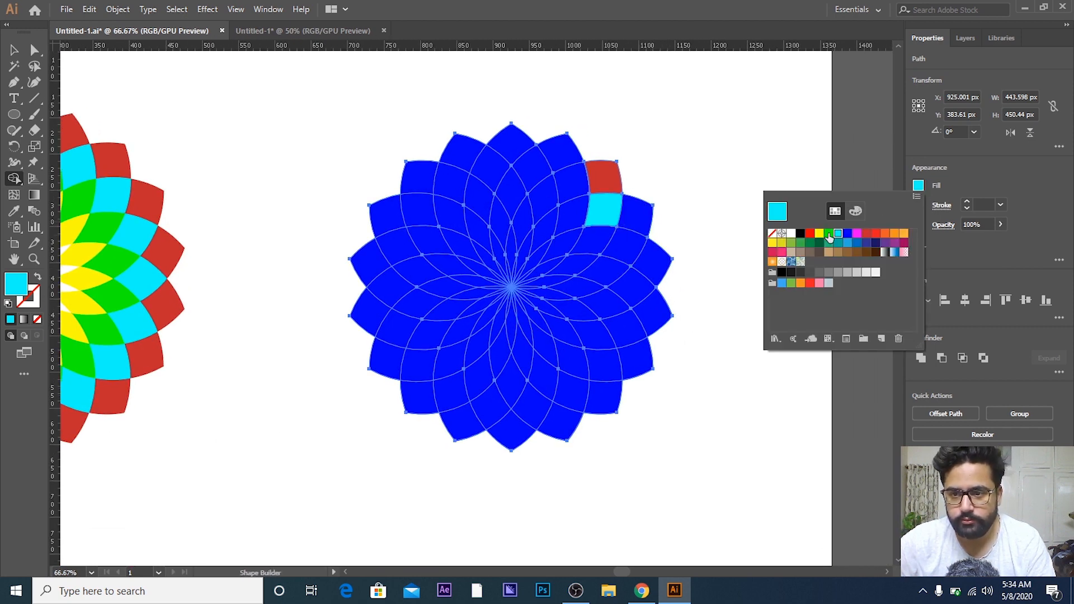
click(829, 238)
click(594, 240)
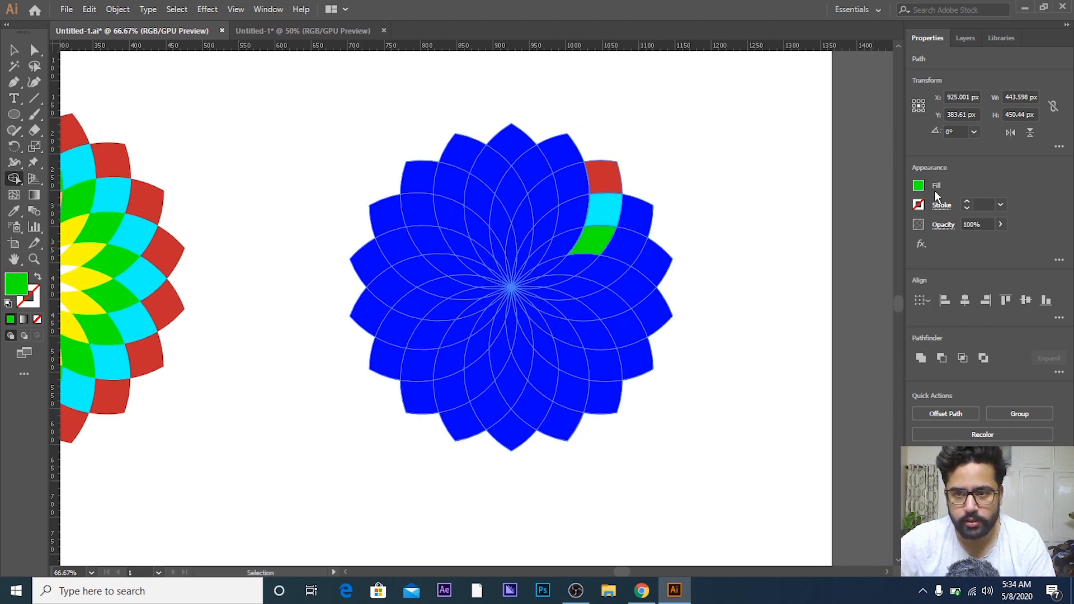
Step: Fill the segment inside the green one with yellow using Shape Builder, and deselect the artwork
click(919, 185)
click(820, 237)
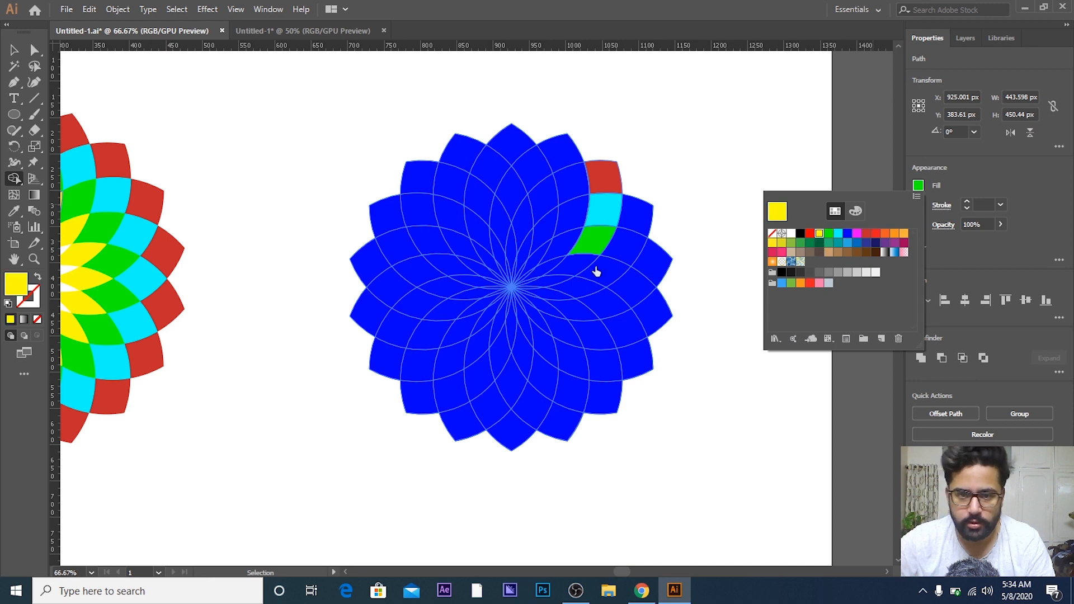
click(575, 266)
key(v)
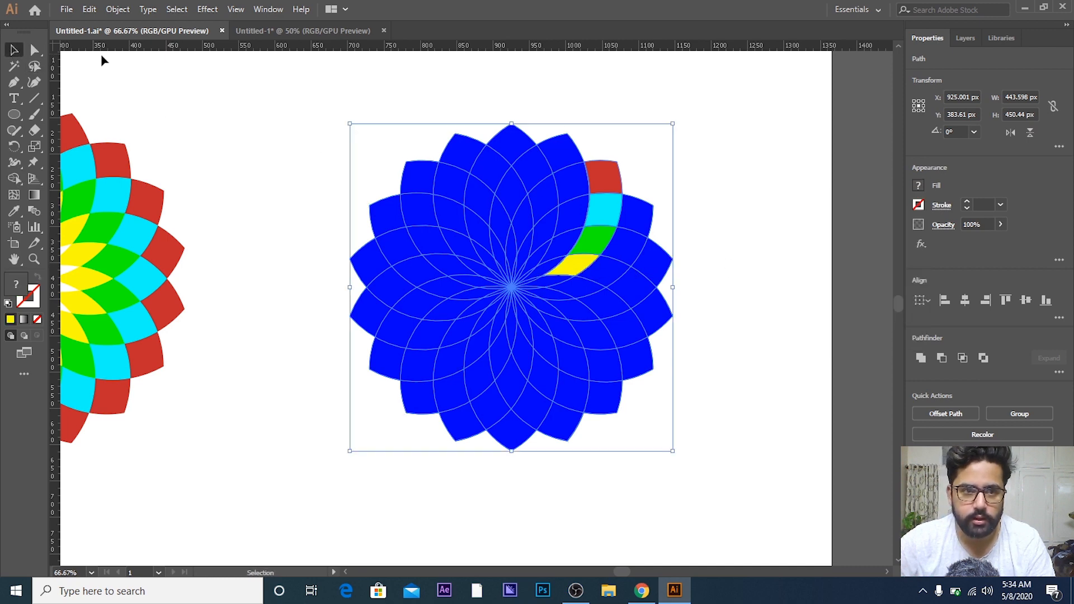
click(659, 178)
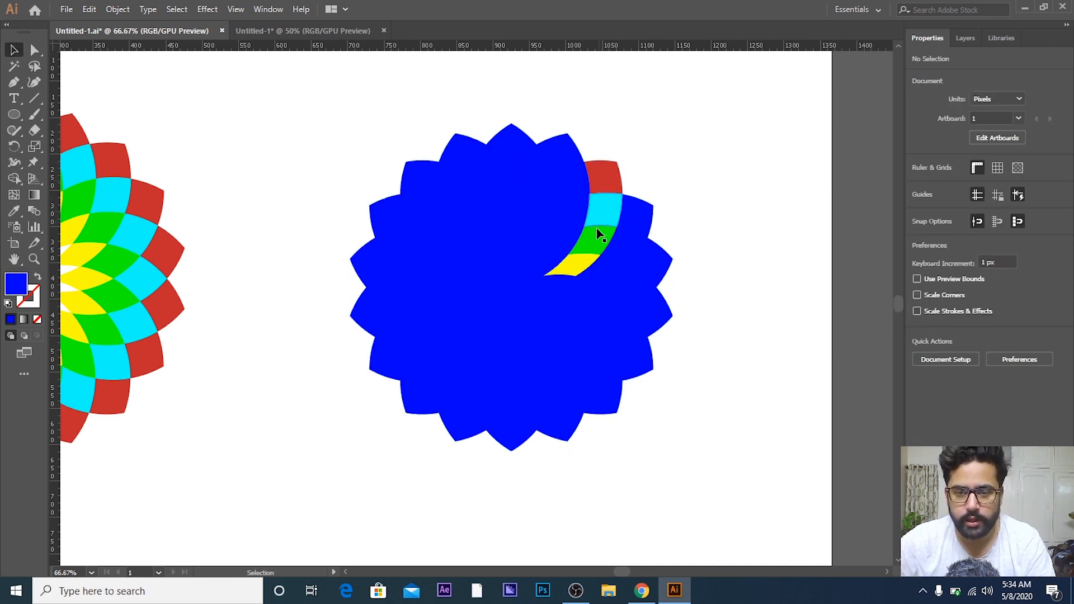
Step: Compare the colour rings of the finished flower with the coloured strip of segments on the blue flower
scroll(566, 124, left, 5)
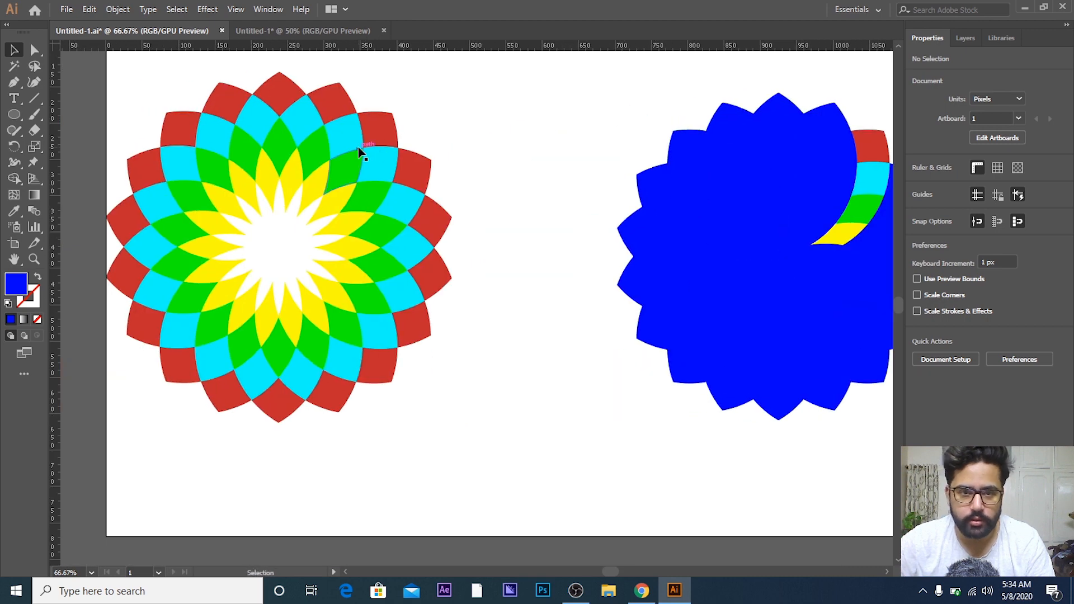
scroll(359, 152, up, 2)
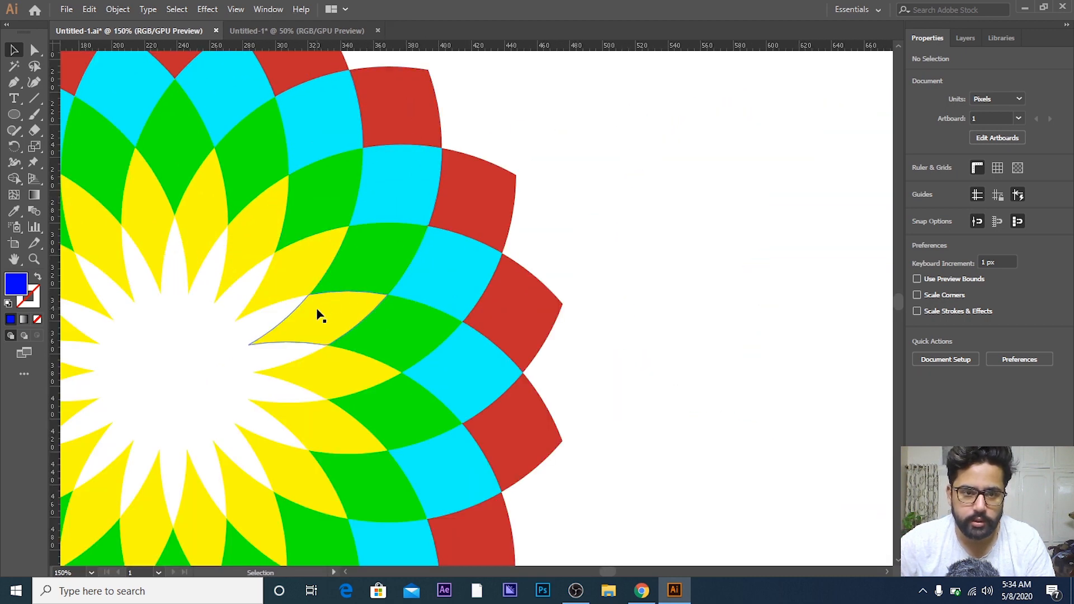
scroll(332, 314, down, 2)
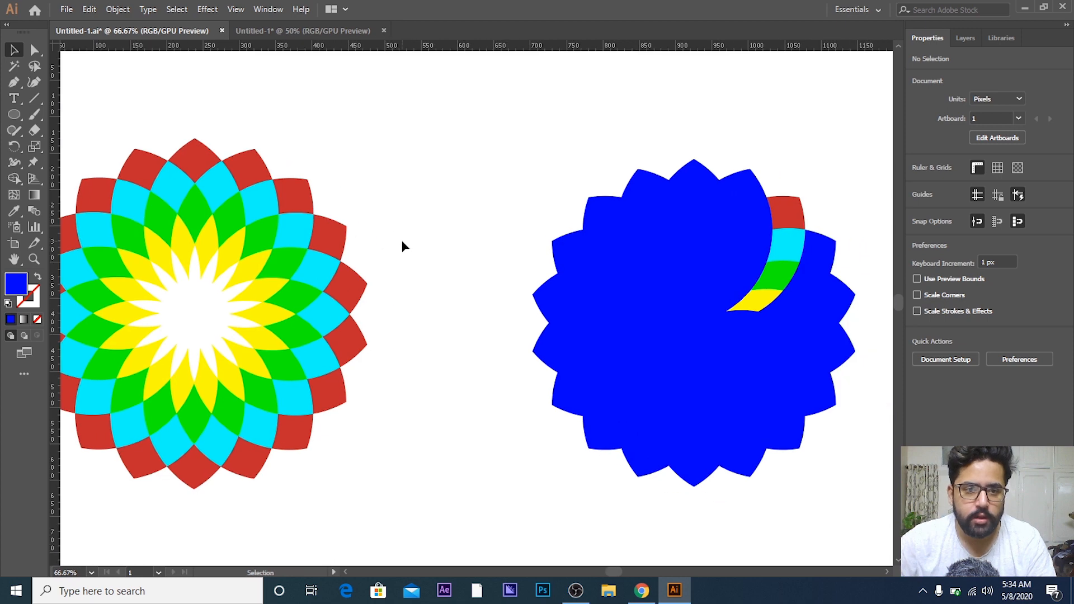
scroll(399, 241, up, 2)
drag(449, 244, 698, 242)
scroll(605, 241, down, 1)
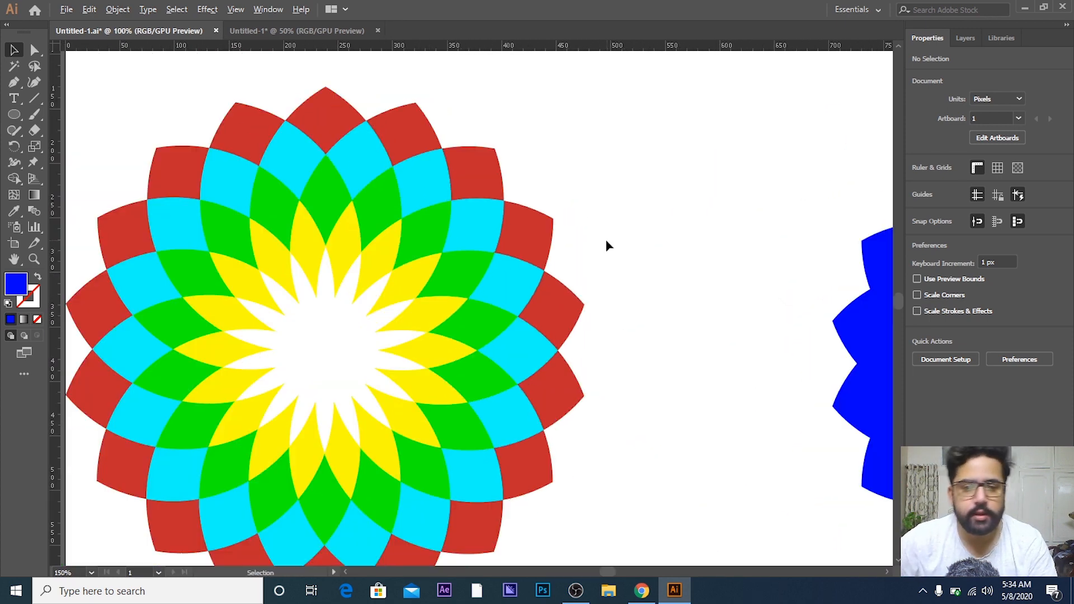
drag(617, 253, 654, 237)
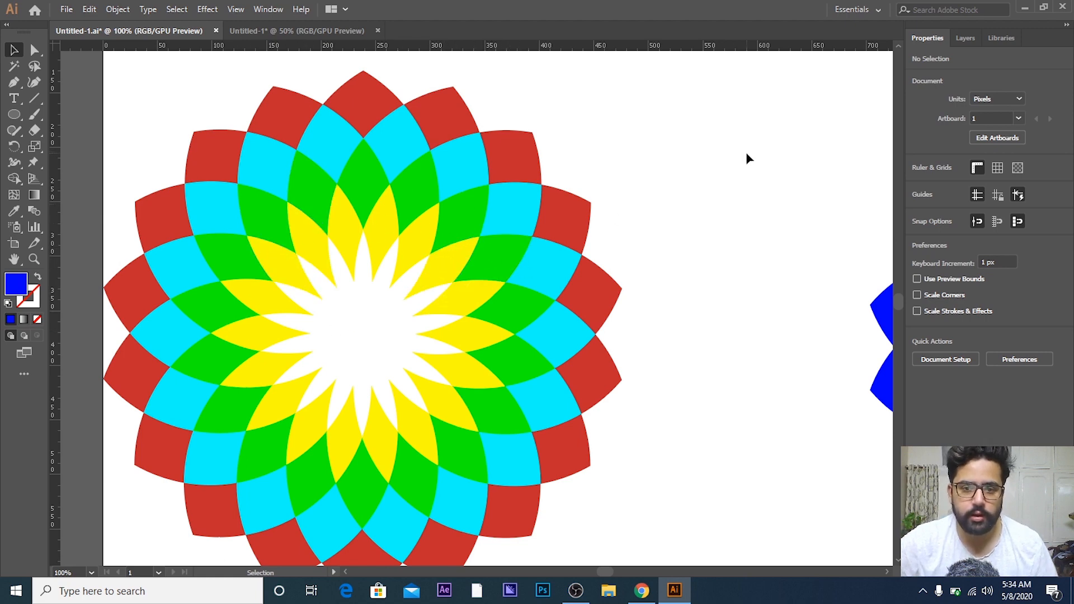
drag(721, 178, 425, 144)
scroll(666, 91, right, 3)
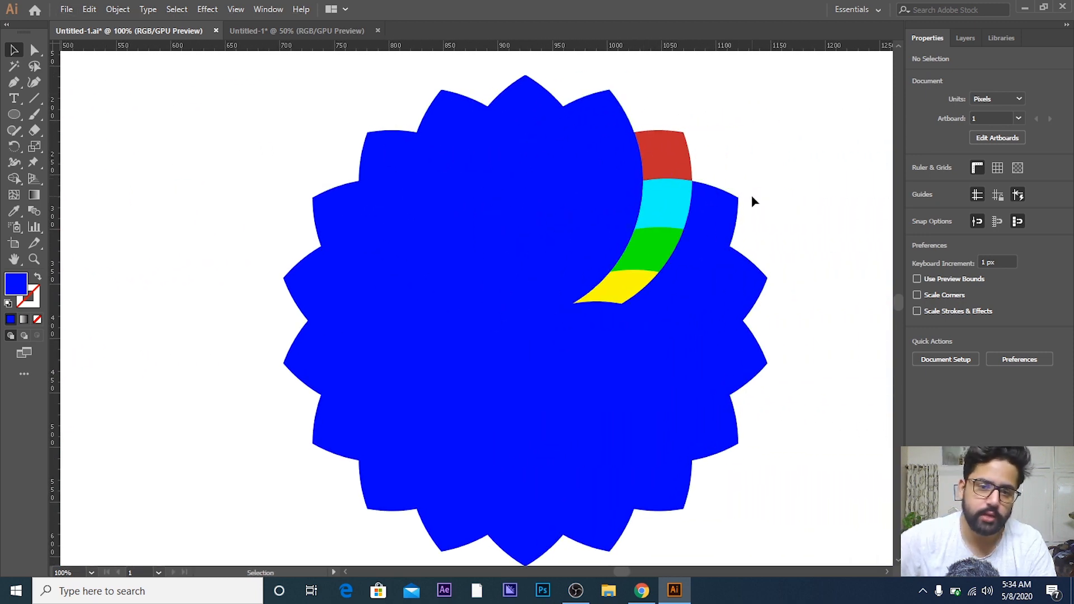
scroll(747, 192, down, 1)
drag(753, 192, 660, 185)
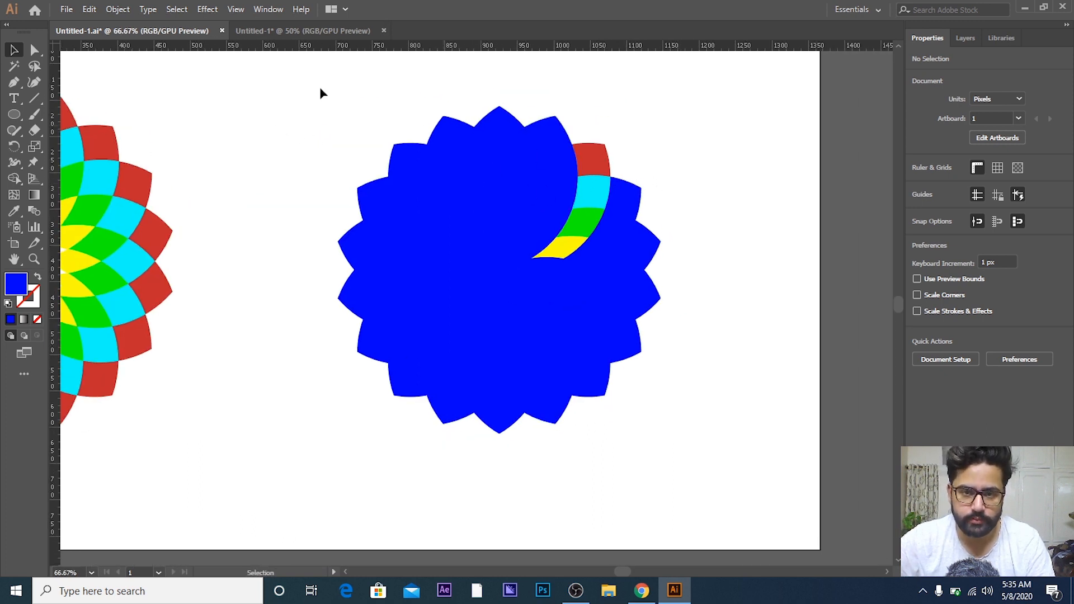
Step: Place a horizontal guide across the middle of the blue flower and deselect everything
drag(561, 46, 700, 272)
drag(311, 101, 727, 387)
click(777, 315)
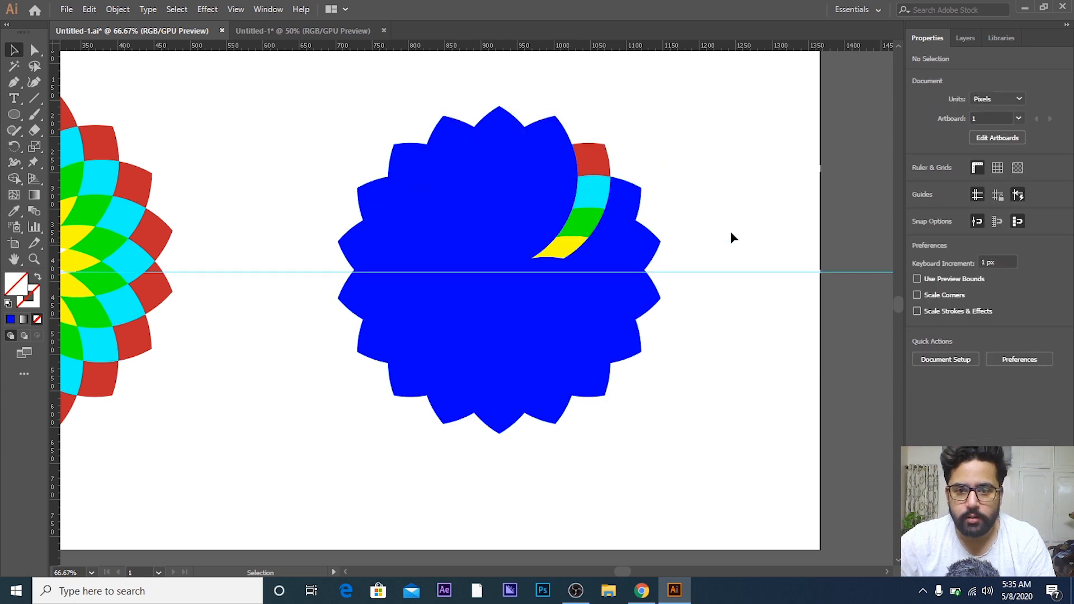
drag(737, 272, 749, 64)
click(726, 249)
drag(283, 114, 691, 438)
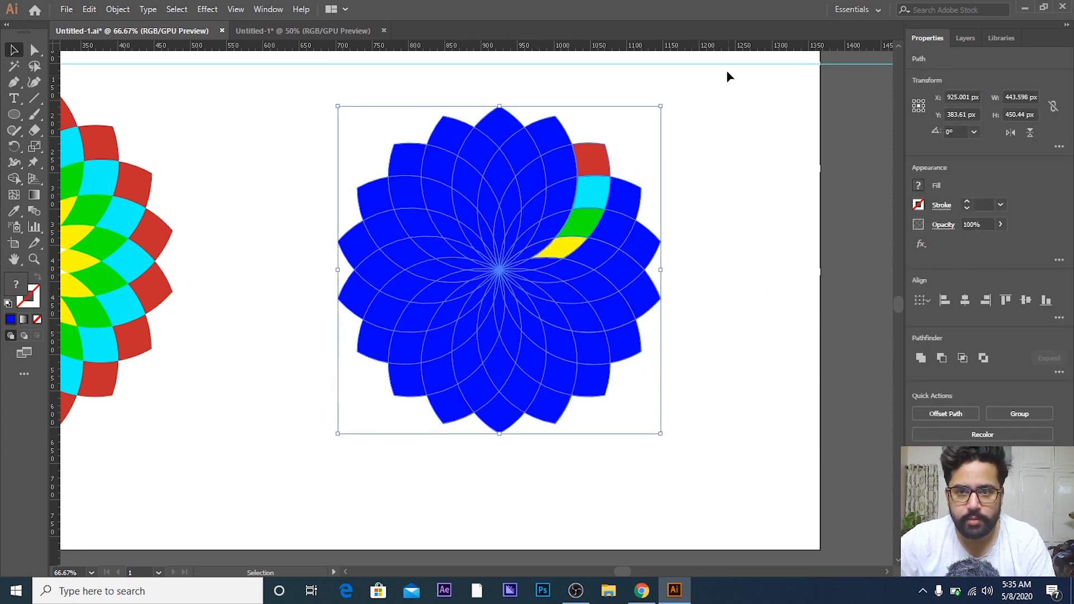
drag(727, 65, 719, 267)
click(232, 126)
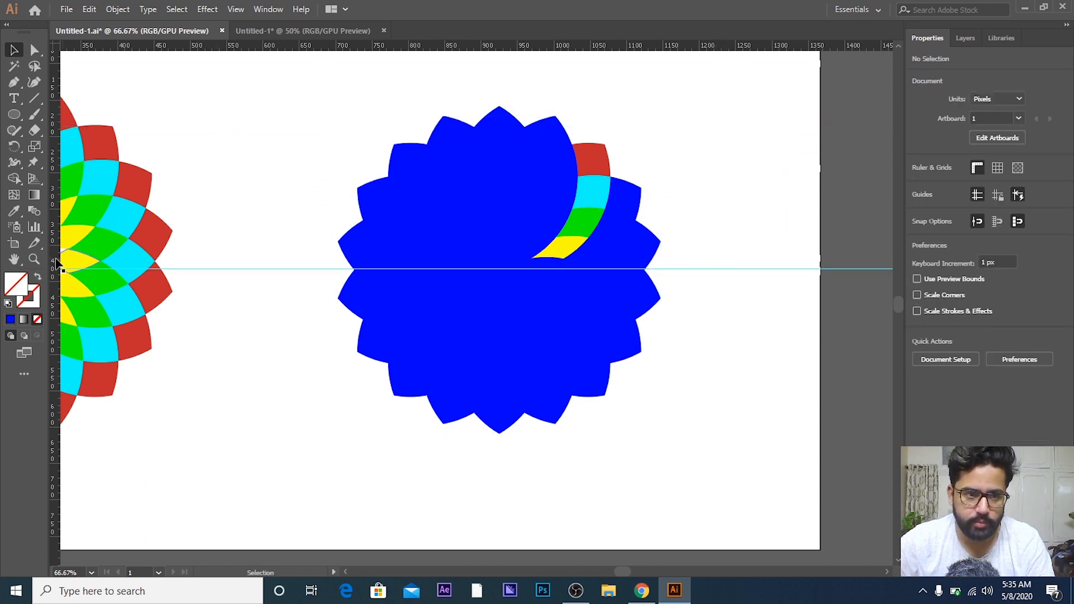
Step: Place a vertical guide through the centre of the blue flower, in line with its top petal tip
drag(56, 268, 494, 254)
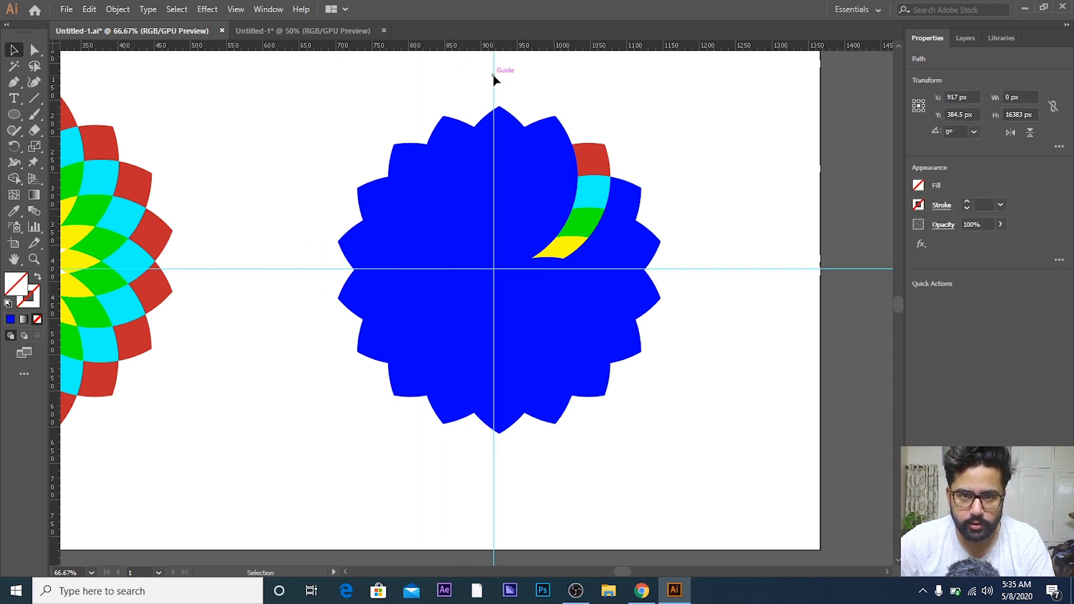
drag(494, 80, 500, 79)
click(562, 92)
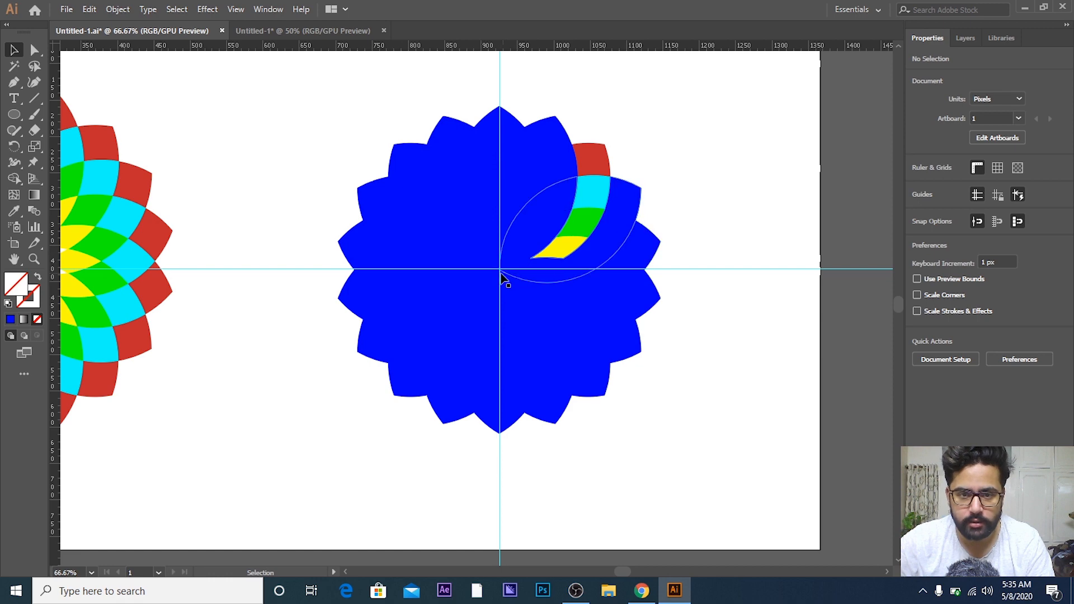
Step: Fine-tune the horizontal guide so it crosses the vertical guide exactly at the petals' common meeting point
scroll(502, 274, up, 4)
scroll(502, 263, down, 1)
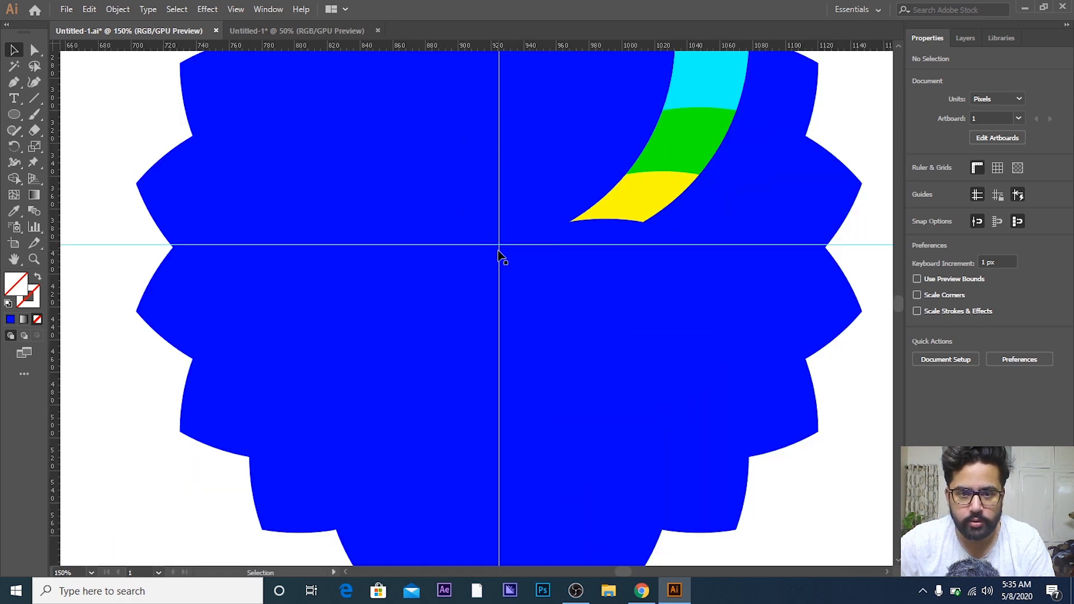
scroll(502, 256, down, 2)
scroll(503, 257, up, 2)
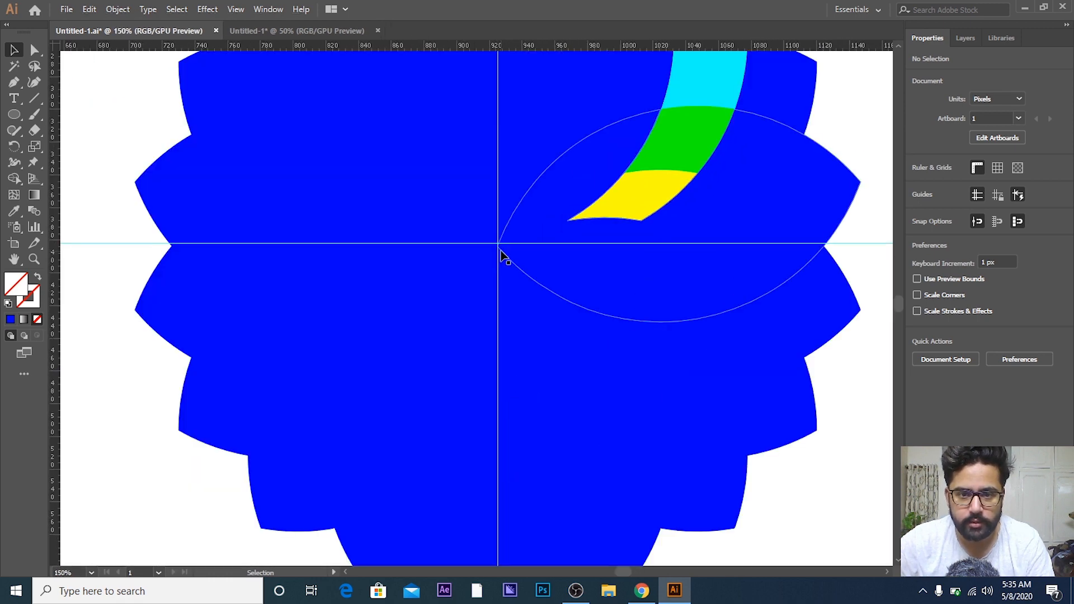
scroll(502, 257, up, 2)
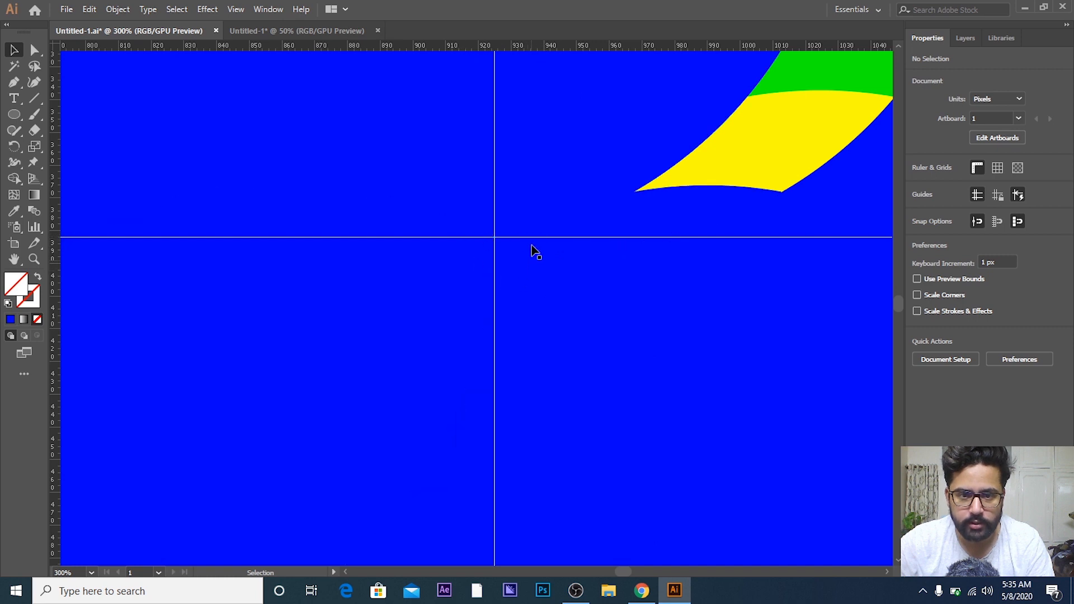
scroll(512, 238, up, 1)
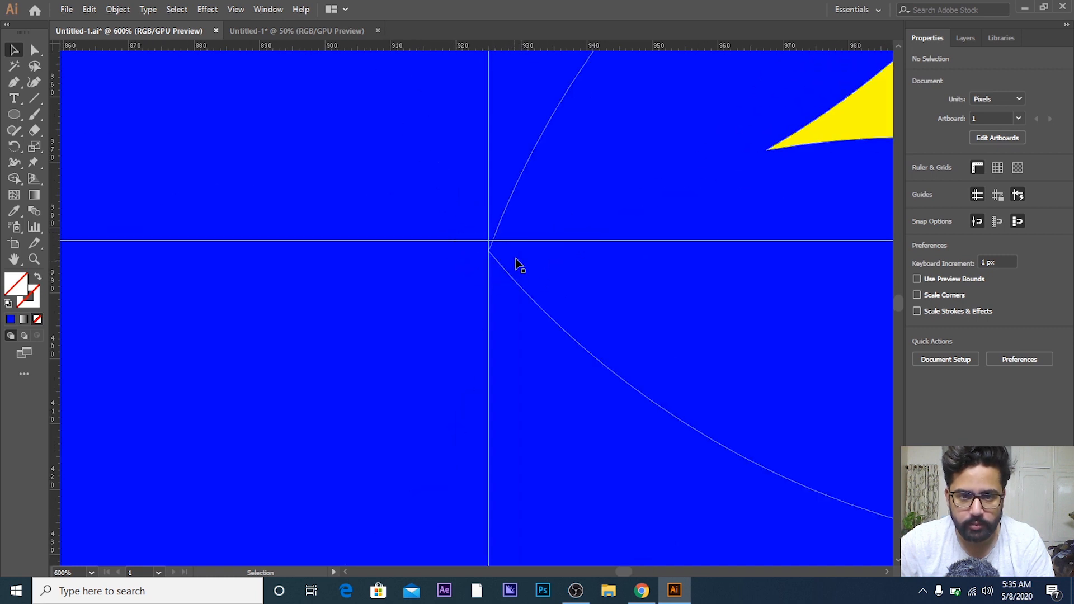
drag(552, 246, 522, 252)
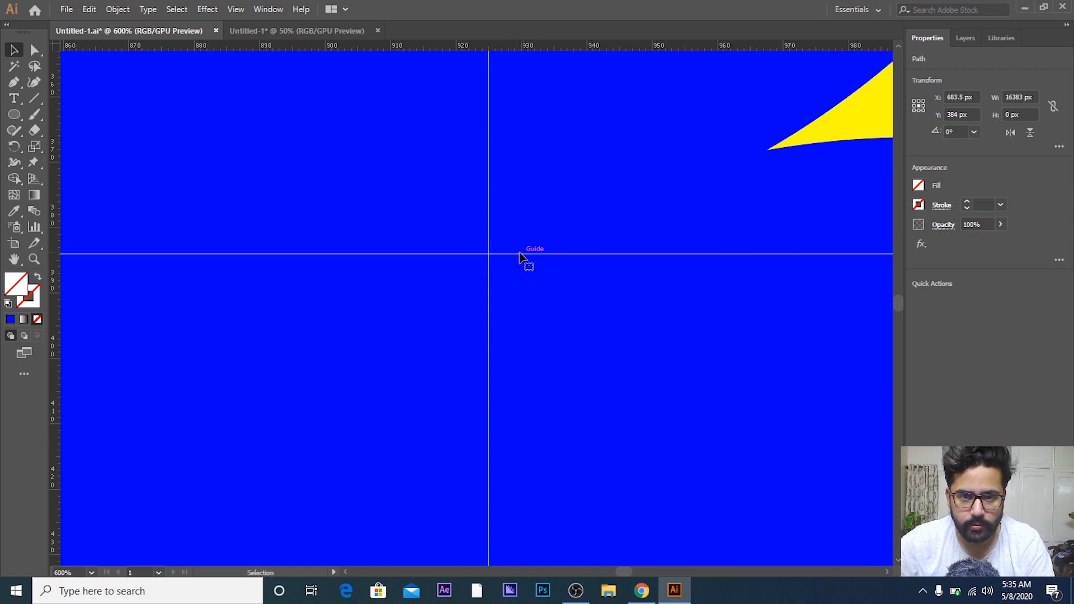
Step: Delete the blue petals on the left side and lower half of the flower, including the bottom petal
scroll(470, 256, down, 10)
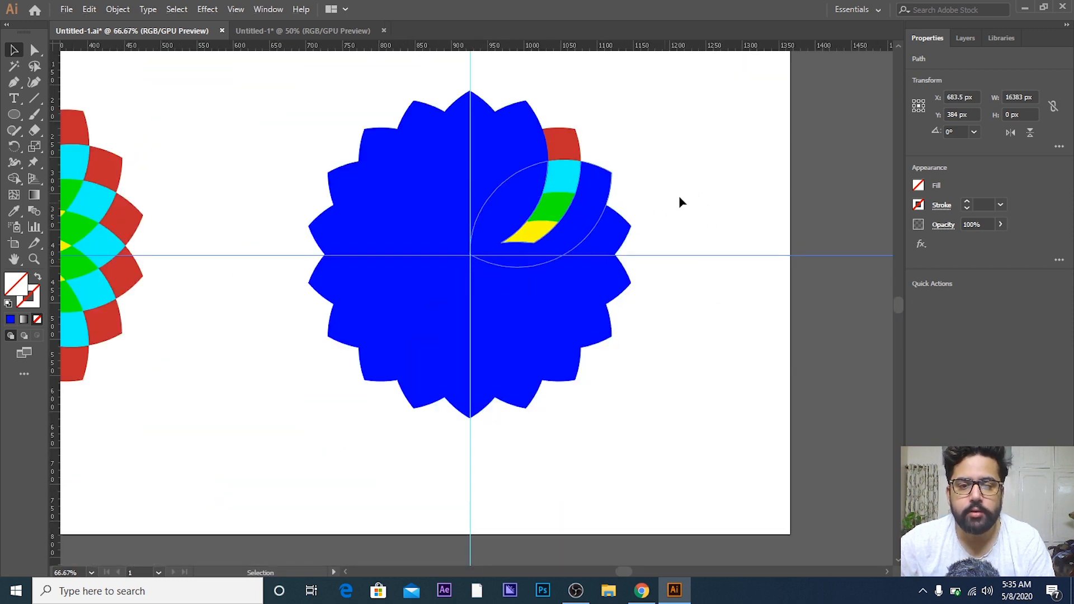
drag(664, 183, 621, 182)
scroll(687, 183, down, 1)
click(326, 118)
drag(326, 118, 436, 208)
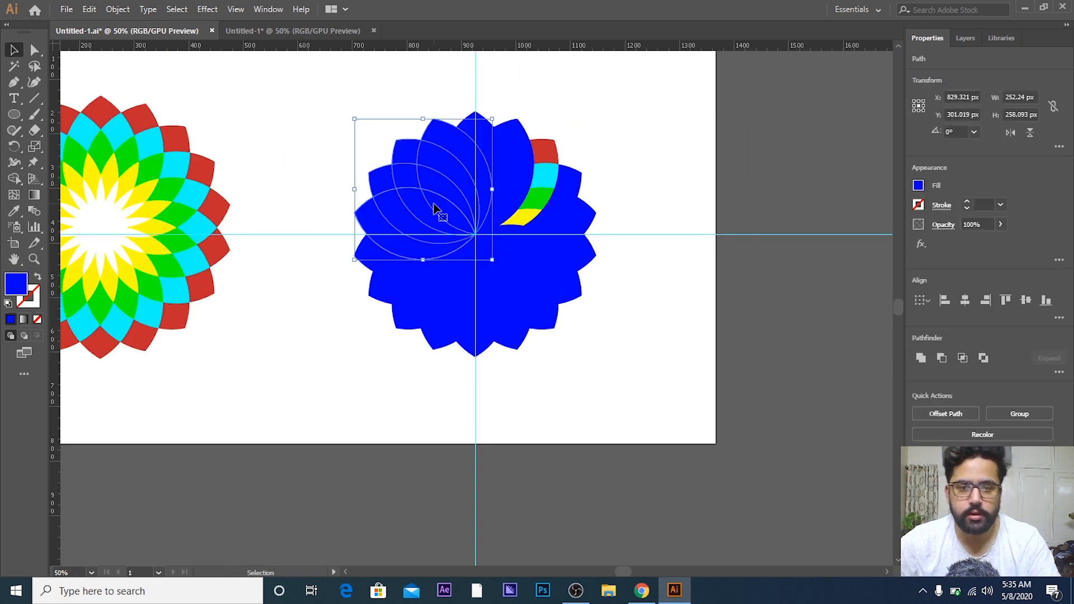
key(Delete)
drag(399, 323, 394, 317)
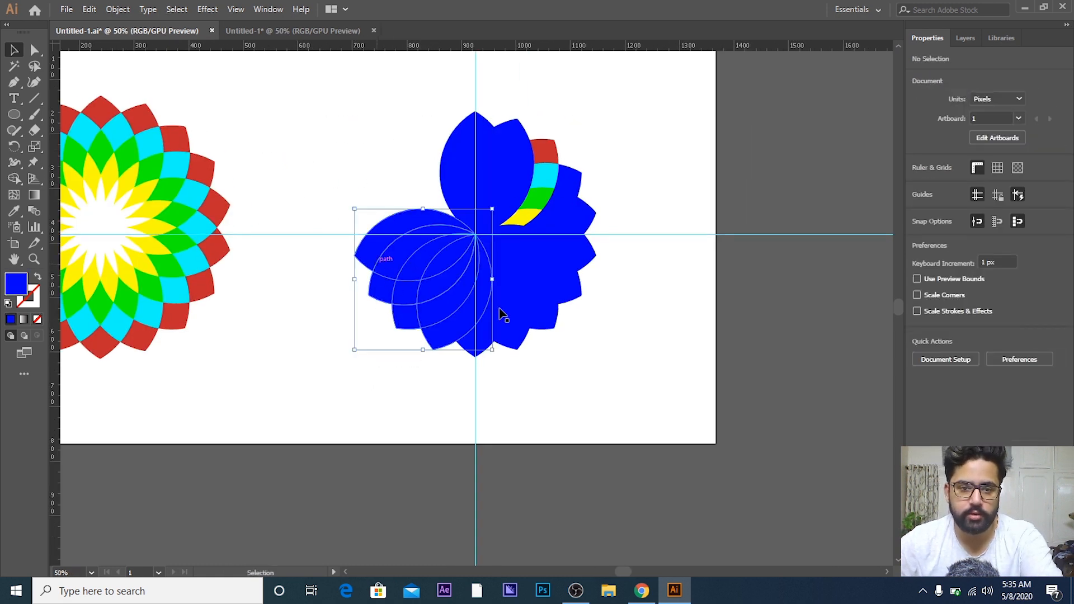
key(Delete)
drag(559, 315, 519, 286)
key(Delete)
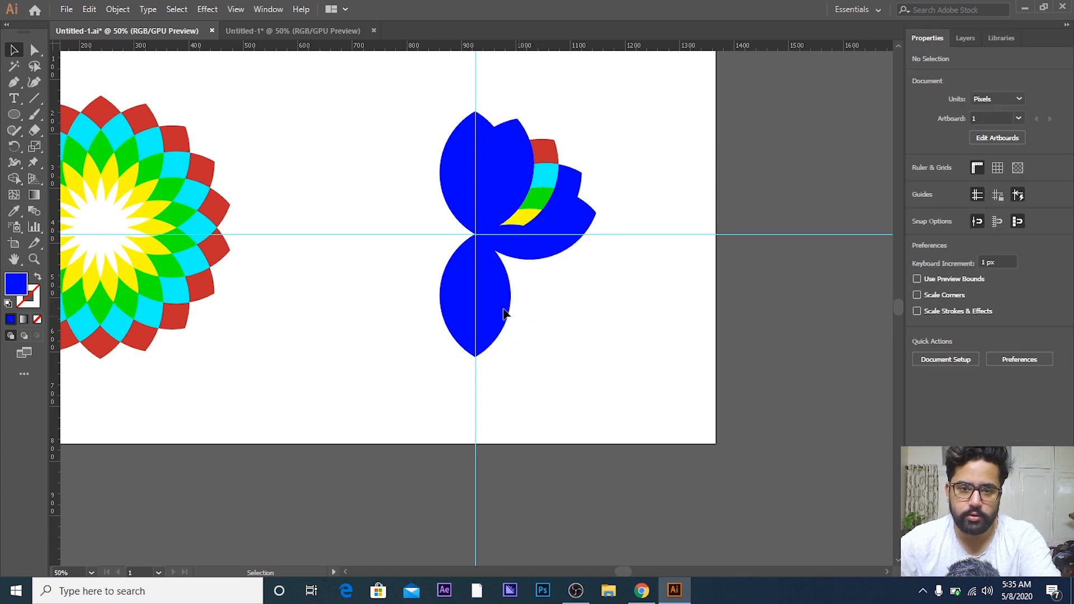
click(503, 313)
key(Delete)
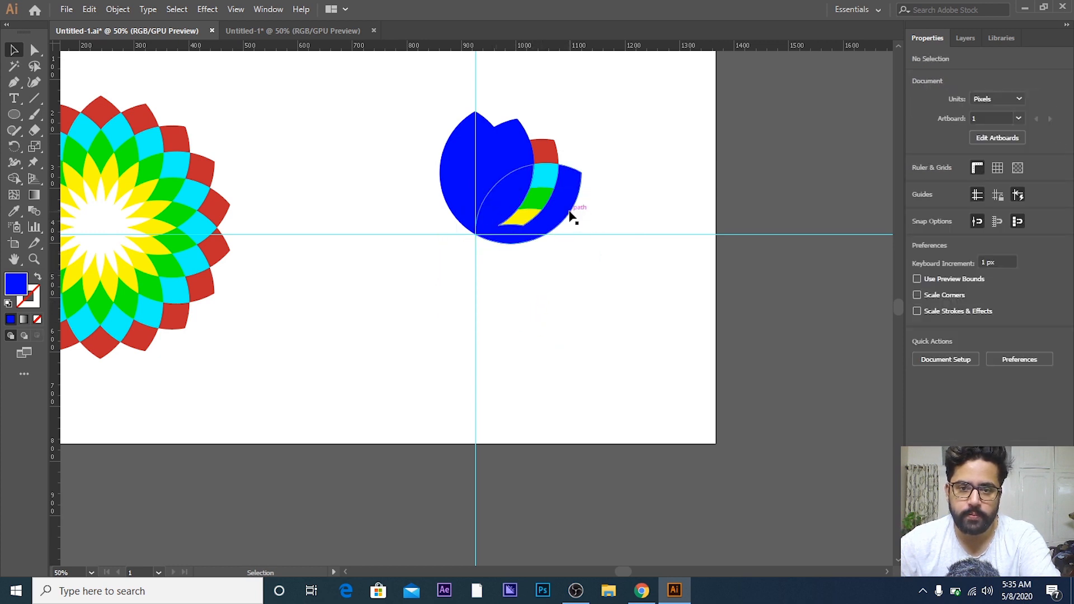
Step: Delete the remaining blue petals around the coloured strip, keeping only its red, cyan, green and yellow segments
click(568, 212)
click(405, 146)
click(451, 159)
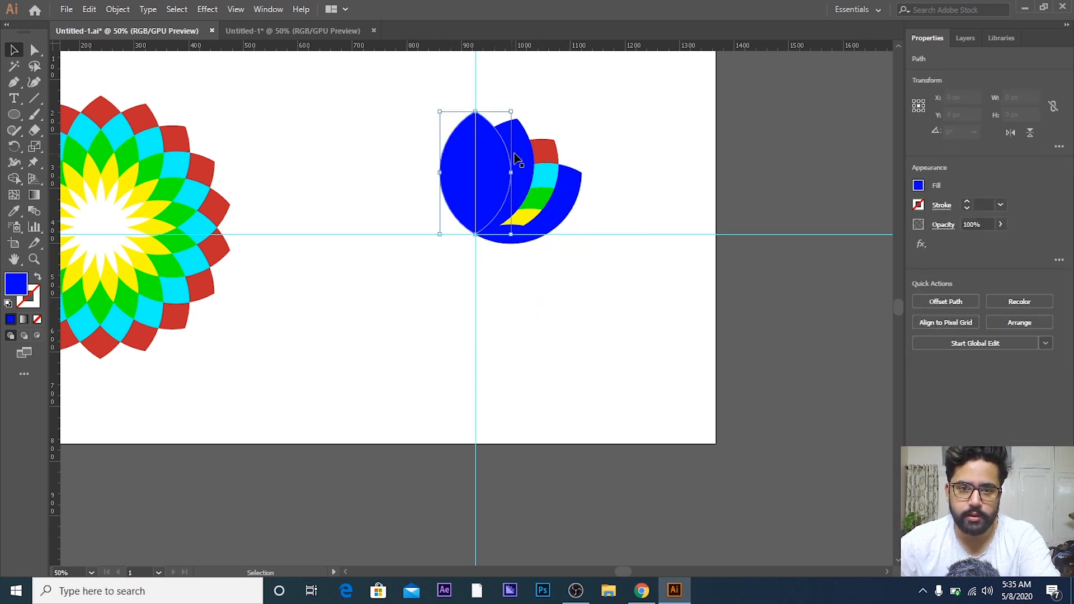
key(Delete)
click(515, 155)
key(Delete)
click(499, 168)
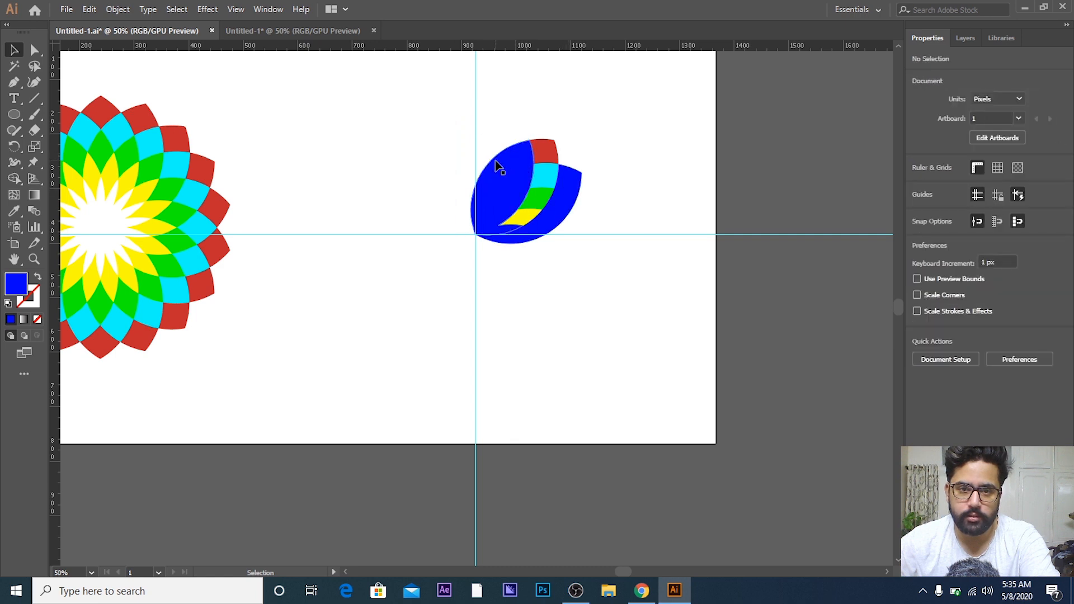
key(Delete)
click(574, 201)
key(Delete)
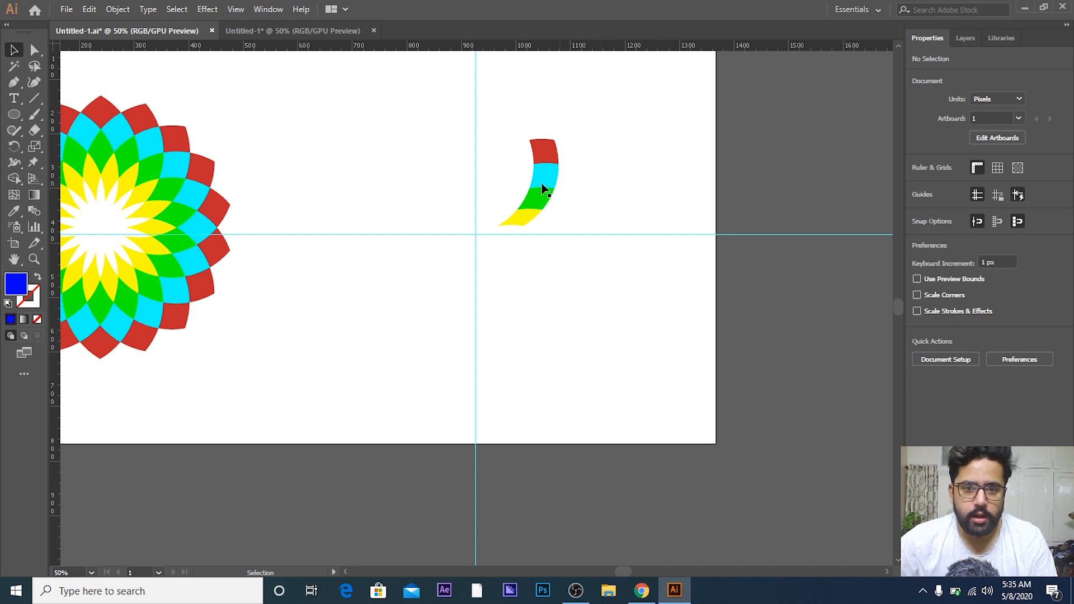
Step: Create a copy of the red segment rotated 20° about the intersection of the two guides
click(552, 153)
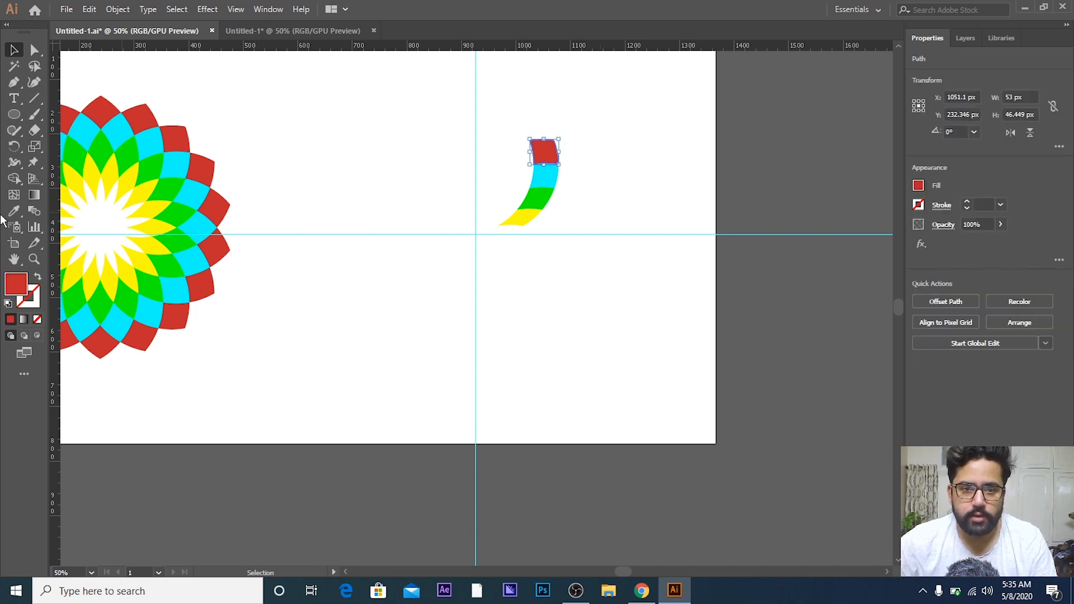
click(14, 146)
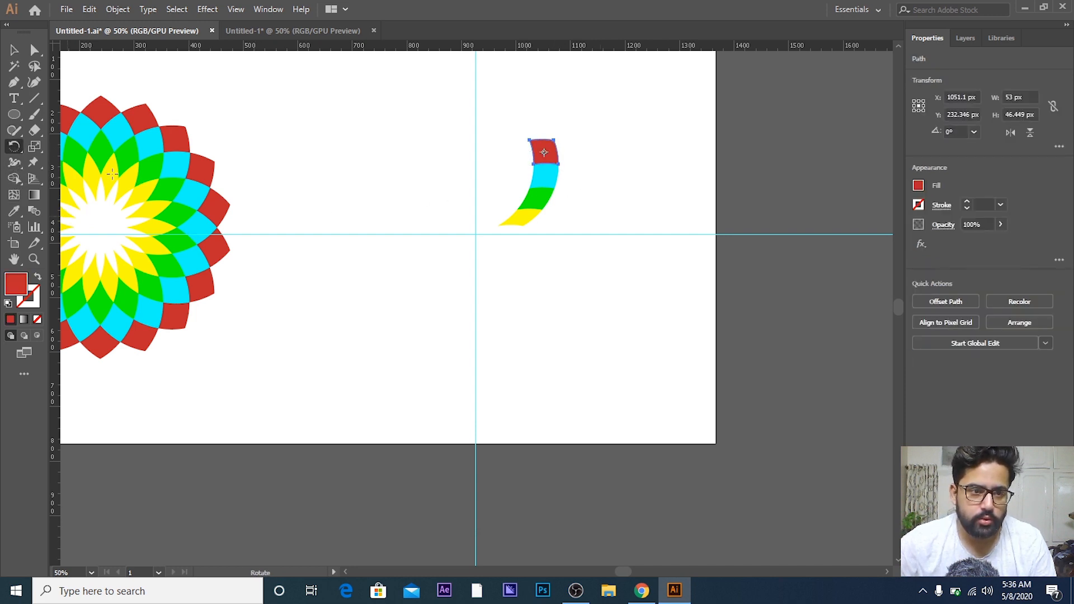
alt+click(474, 234)
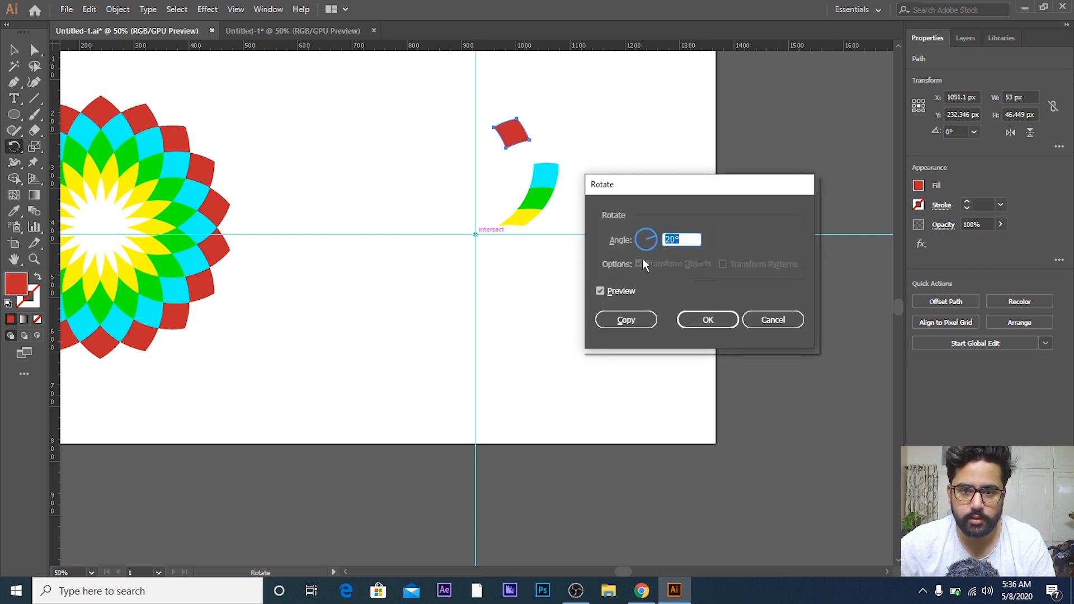
click(626, 320)
Step: Repeat the rotated copy of the red segment until the outer red ring closes around the guide intersection
key(ctrl+d)
key(ctrl+d)
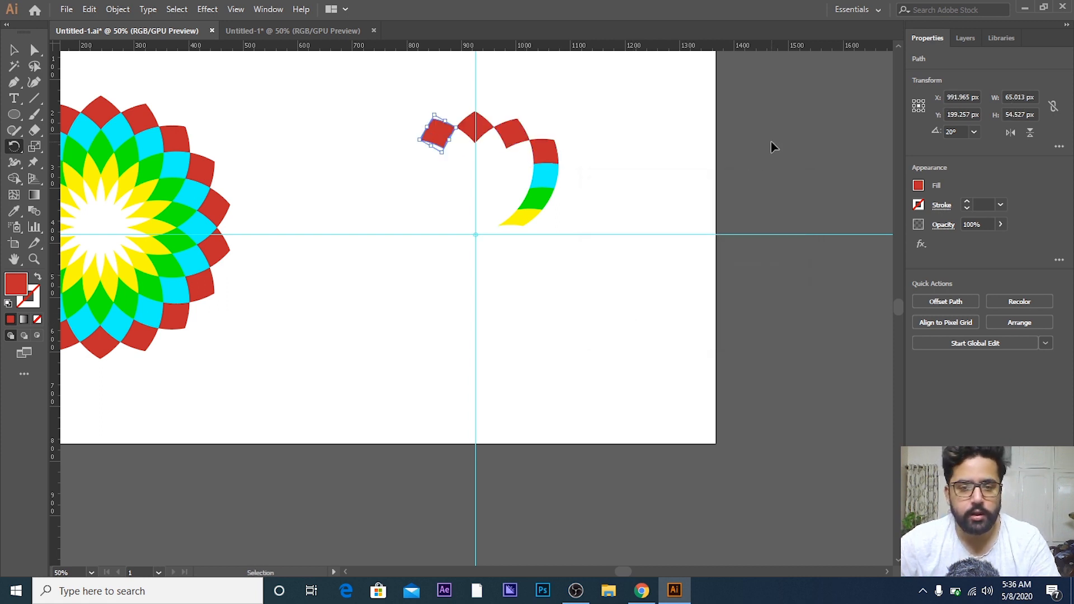
key(ctrl+d)
key(ctrl+d)
key(ctrl+d)
key(ctrl+d)
key(ctrl+d)
key(ctrl+d)
key(ctrl+d)
key(ctrl+d)
key(ctrl+d)
key(ctrl+d)
key(ctrl+d)
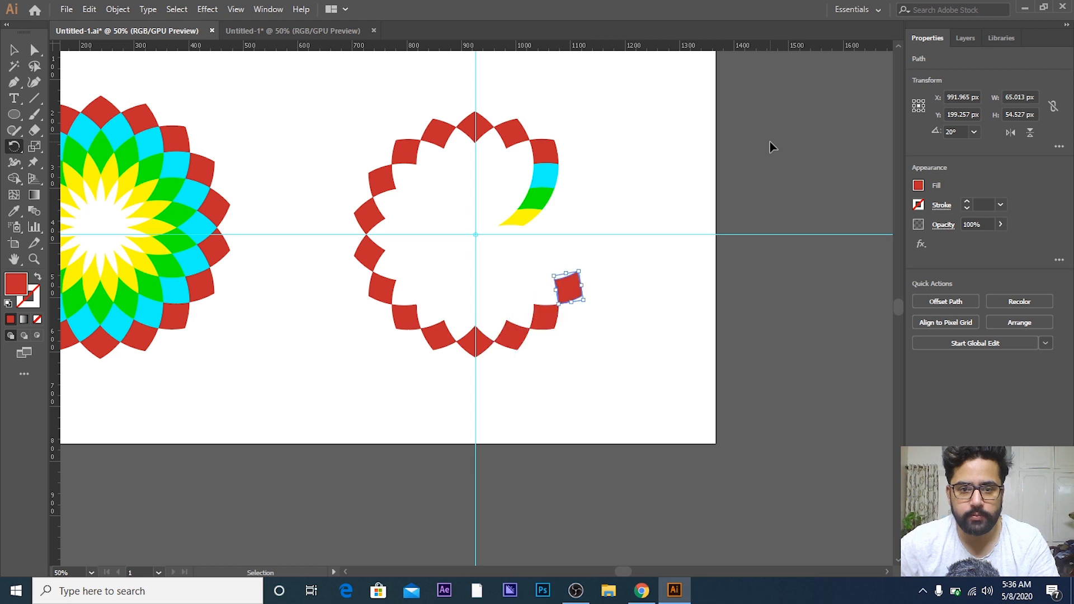
key(ctrl+d)
key(ctrl+d)
key(ctrl+d)
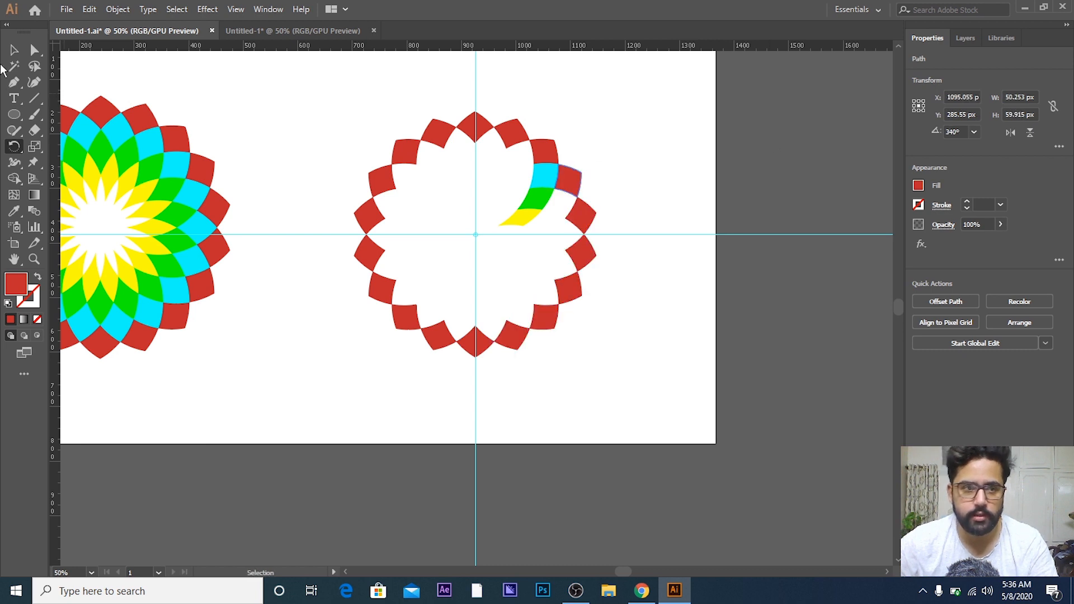
Step: Create a copy of the cyan segment rotated 20° about the intersection of the two guides
click(12, 51)
click(547, 174)
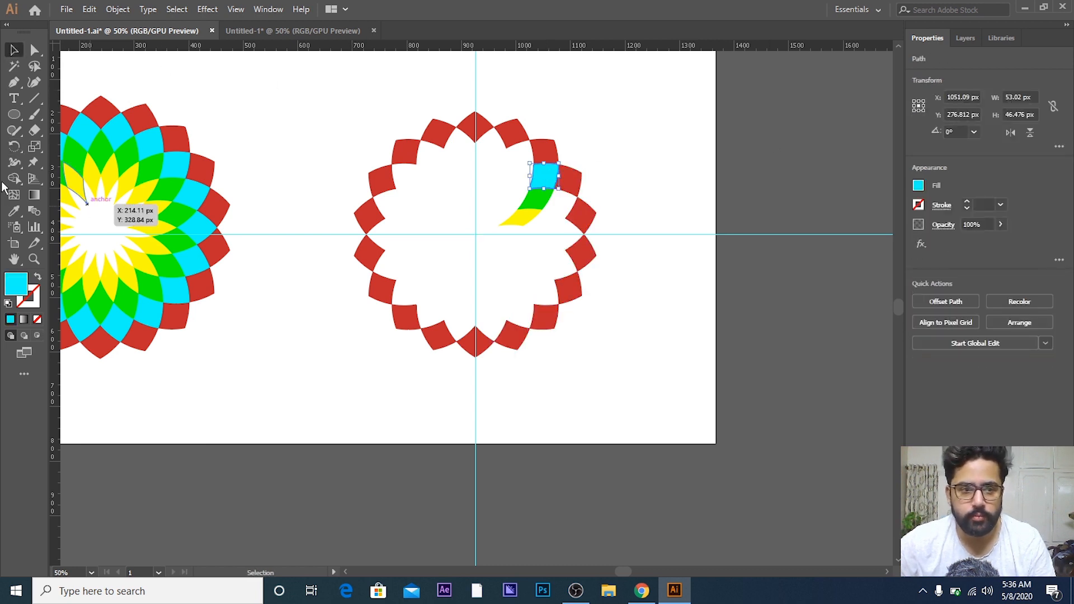
click(14, 146)
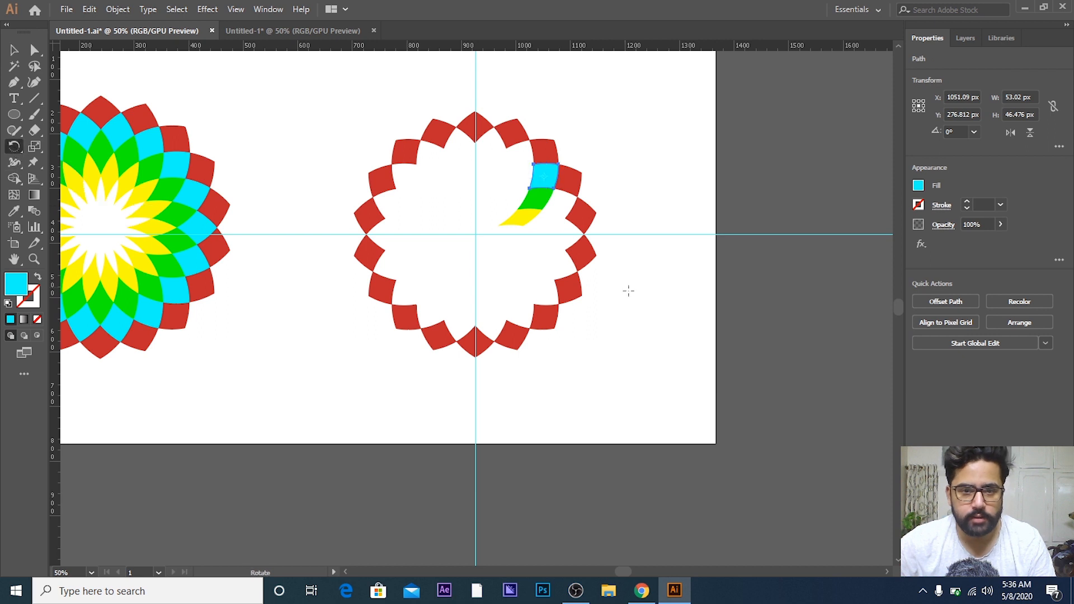
alt+click(475, 234)
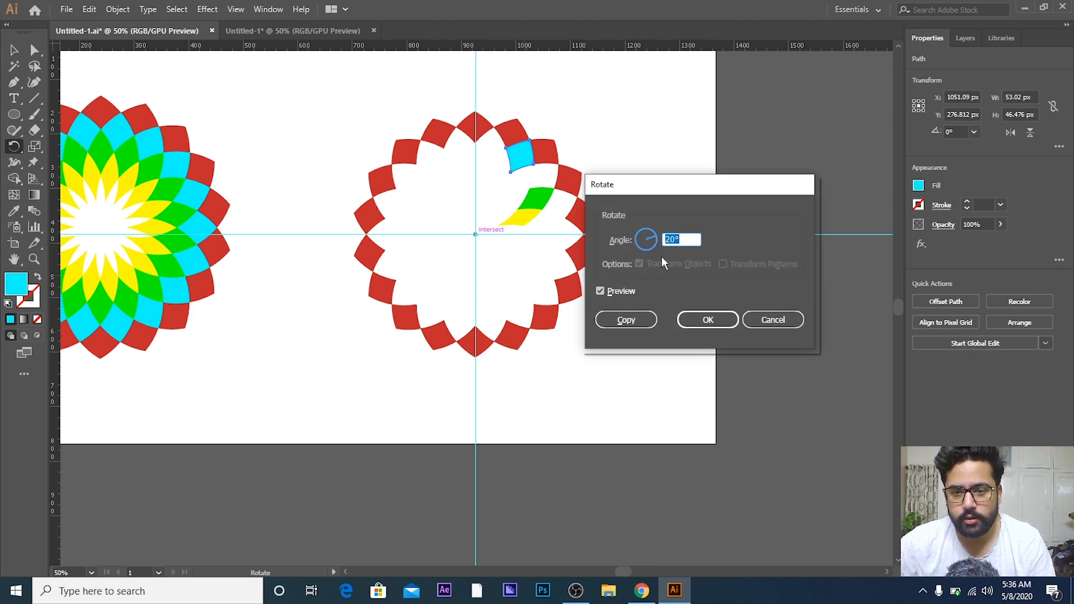
click(644, 321)
Step: Repeat the rotated copy of the cyan segment until a full cyan ring sits inside the red one
key(ctrl+d)
key(ctrl+d)
key(ctrl+d)
key(ctrl+d)
key(ctrl+d)
key(ctrl+d)
key(ctrl+d)
key(ctrl+d)
key(ctrl+d)
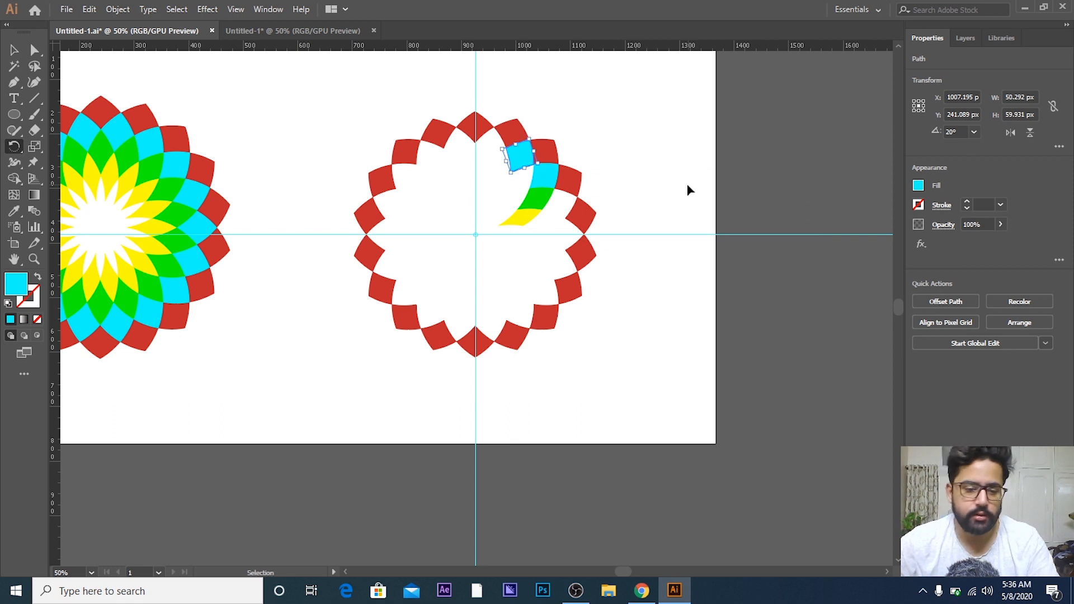
key(ctrl+d)
key(ctrl+d)
key(ctrl+d)
key(ctrl+d)
key(ctrl+d)
key(ctrl+d)
key(ctrl+d)
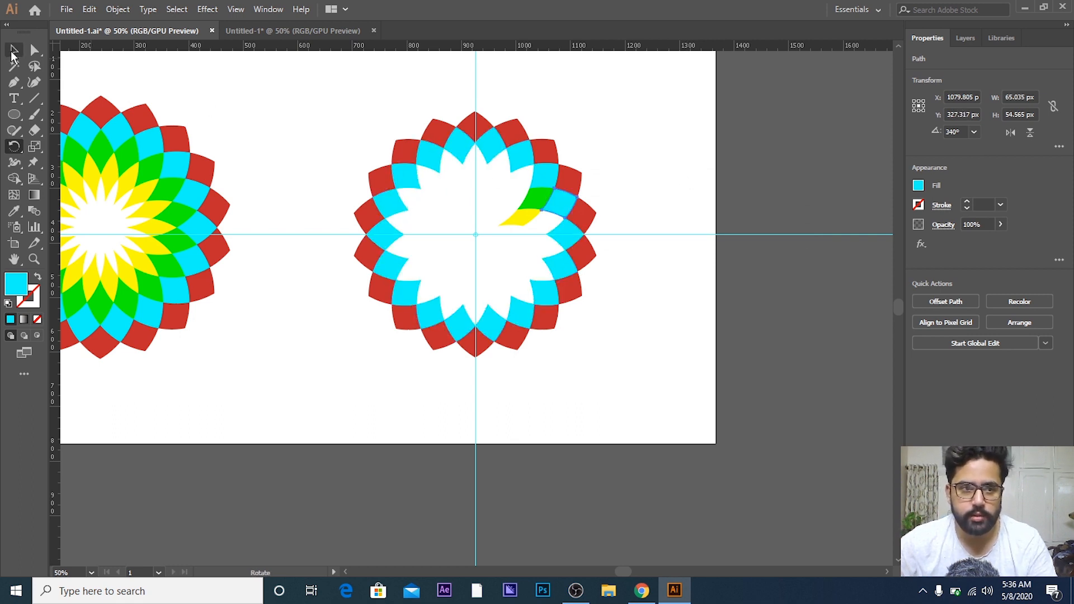
Step: Create a copy of the green segment rotated 20° about the intersection of the two guides
key(v)
click(299, 99)
click(536, 202)
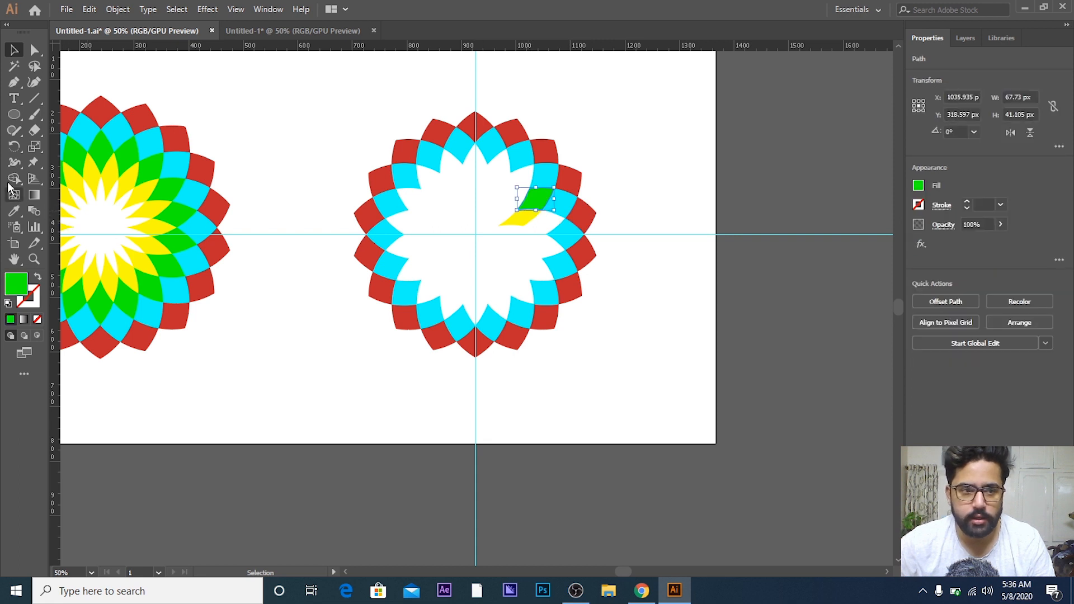
click(14, 146)
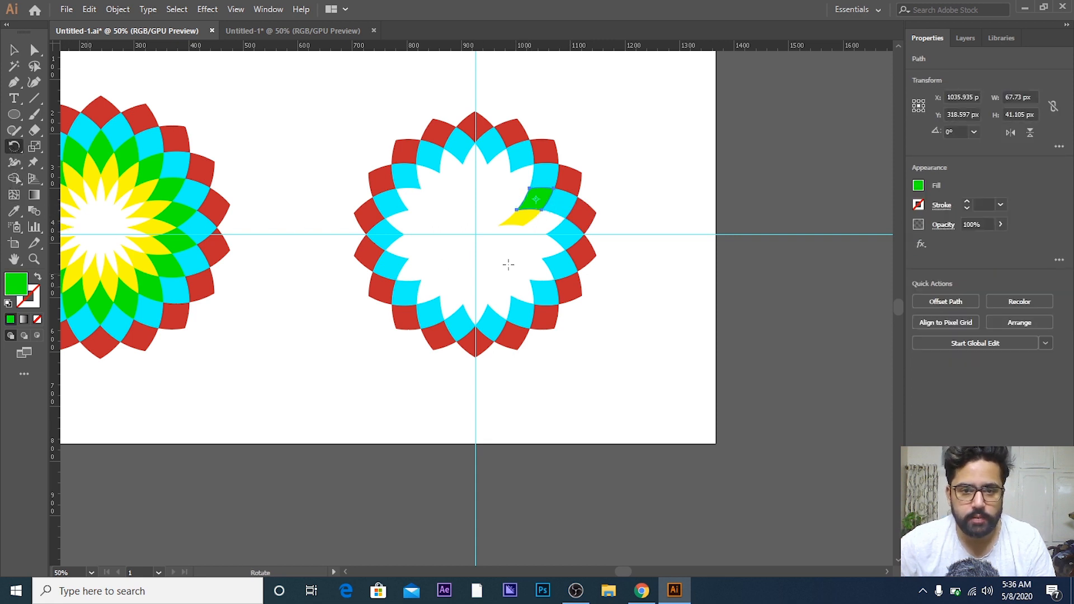
alt+click(475, 234)
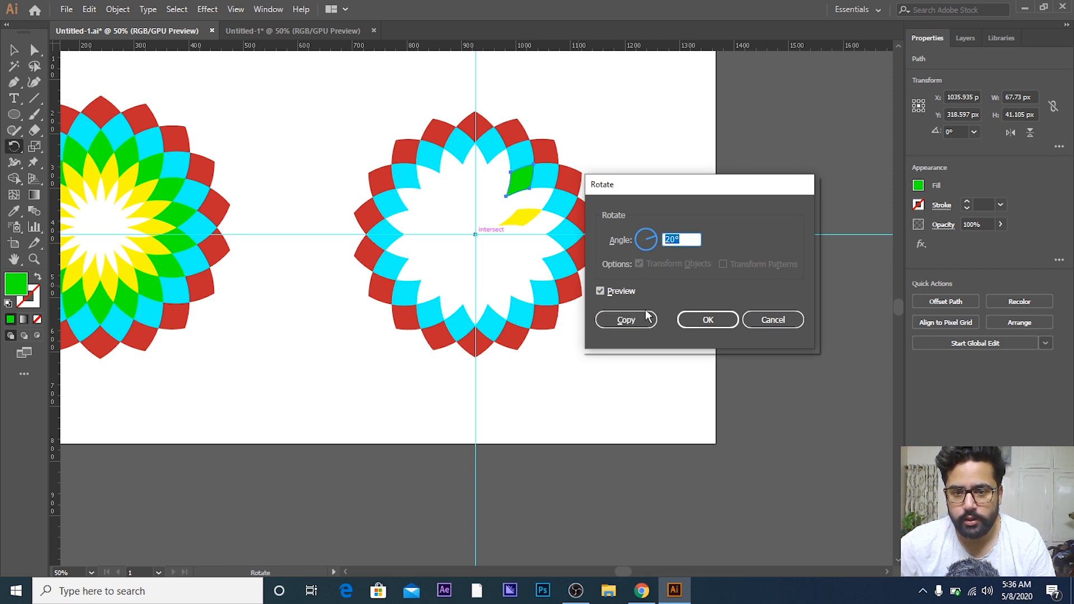
click(626, 320)
Step: Repeat the rotated copy of the green segment until a full green ring sits inside the cyan one
key(ctrl+d)
key(ctrl+d)
key(ctrl+d)
key(ctrl+d)
key(ctrl+d)
key(ctrl+d)
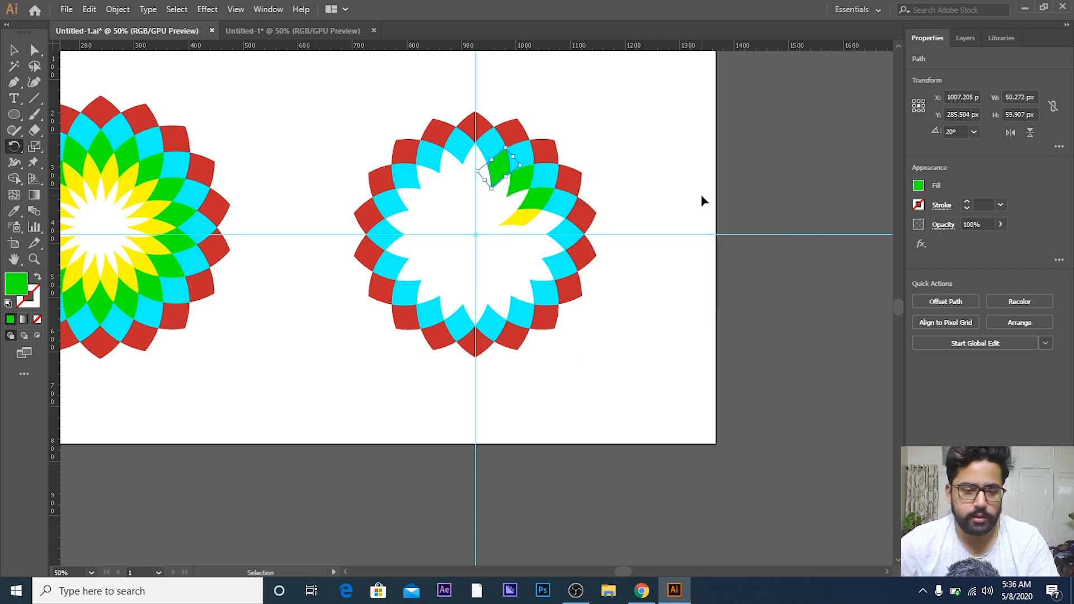
key(ctrl+d)
key(ctrl+d)
key(ctrl+d)
key(ctrl+d)
key(ctrl+d)
key(ctrl+d)
key(ctrl+d)
key(ctrl+d)
key(ctrl+d)
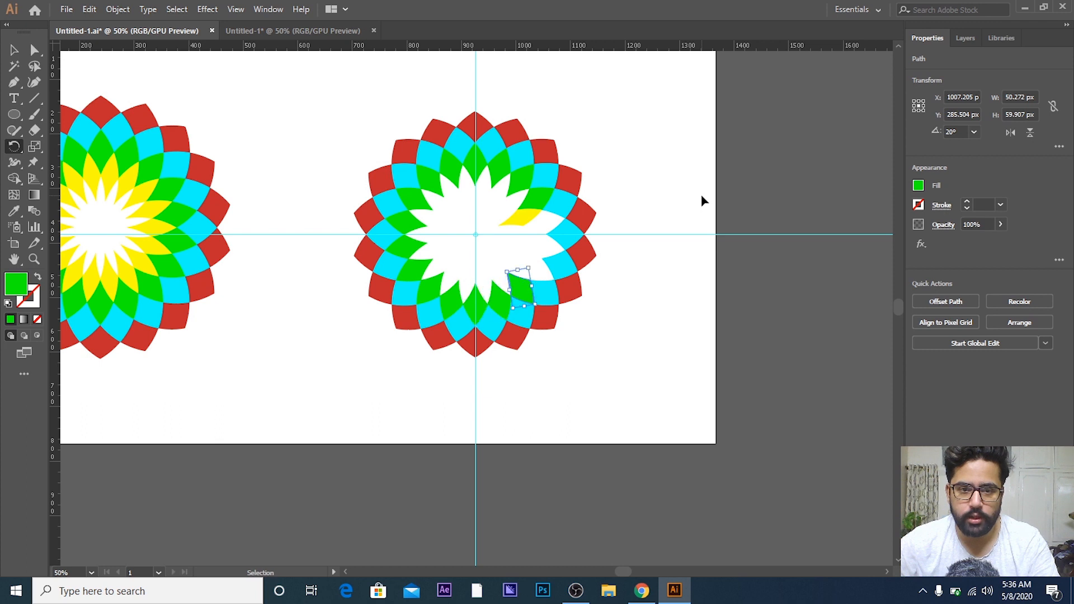
Step: Create a copy of the yellow segment rotated 20° about the intersection of the two guides
click(14, 50)
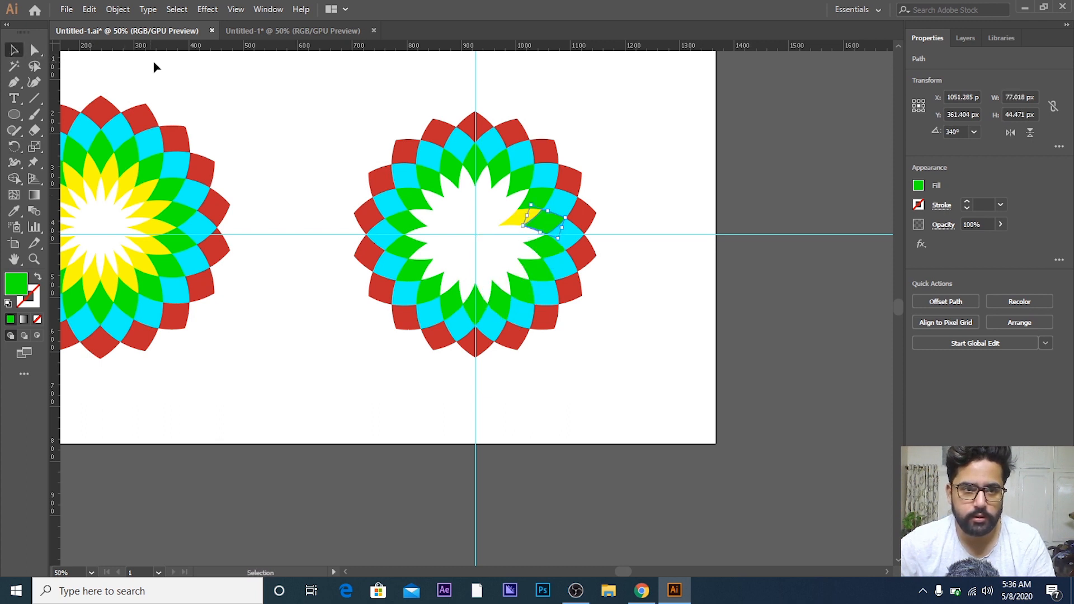
click(156, 67)
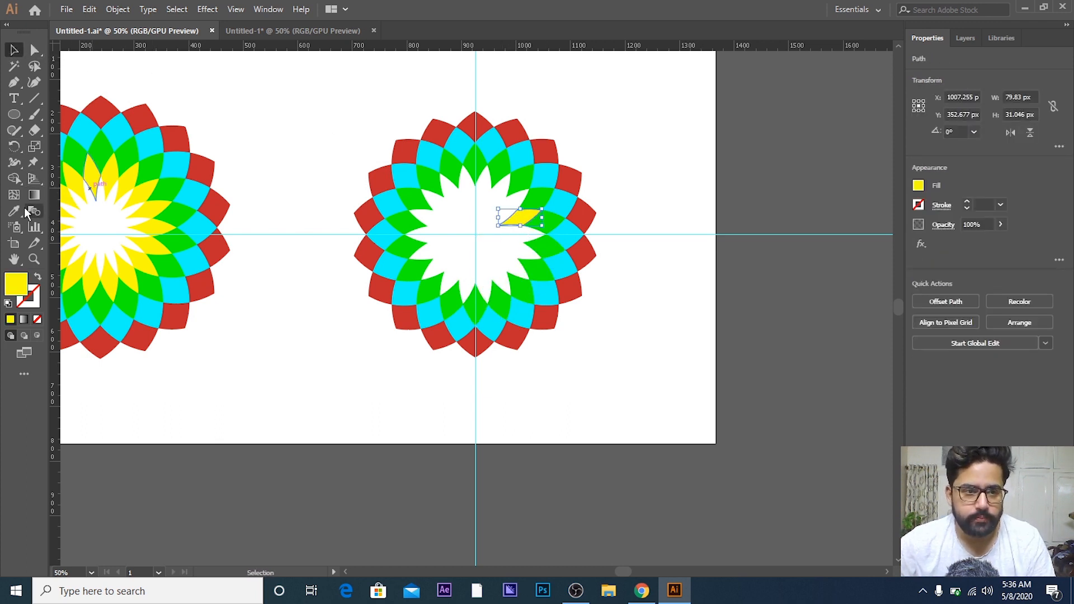
click(14, 148)
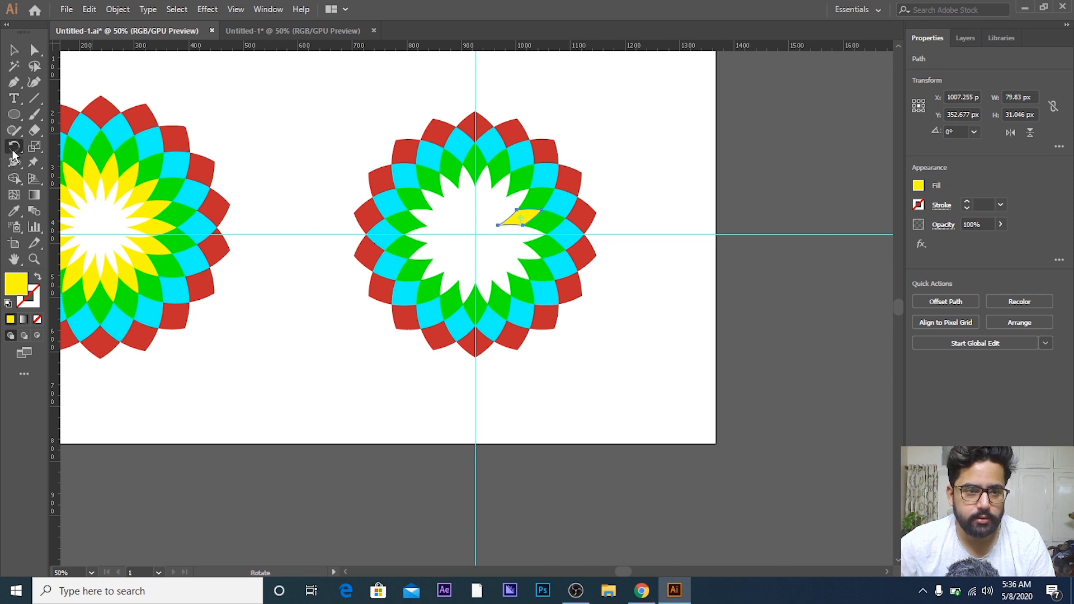
alt+click(475, 235)
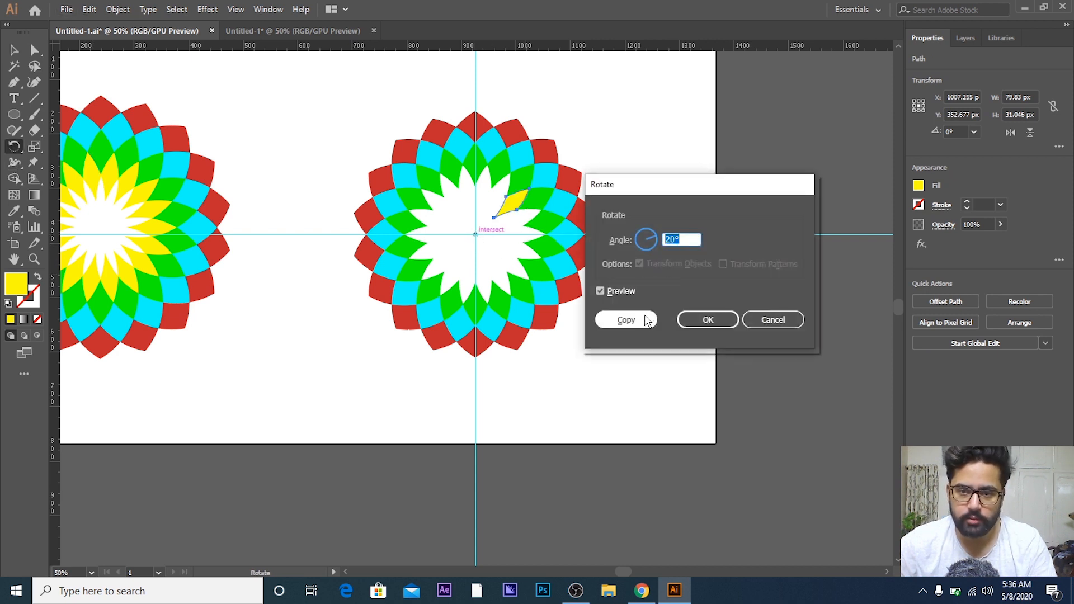
click(618, 317)
Step: Repeat the rotated copy of the yellow segment until the innermost yellow ring is complete, and deselect everything
key(ctrl+d)
key(ctrl+d)
key(ctrl+d)
key(ctrl+d)
key(ctrl+d)
key(ctrl+d)
key(ctrl+d)
key(ctrl+d)
key(ctrl+d)
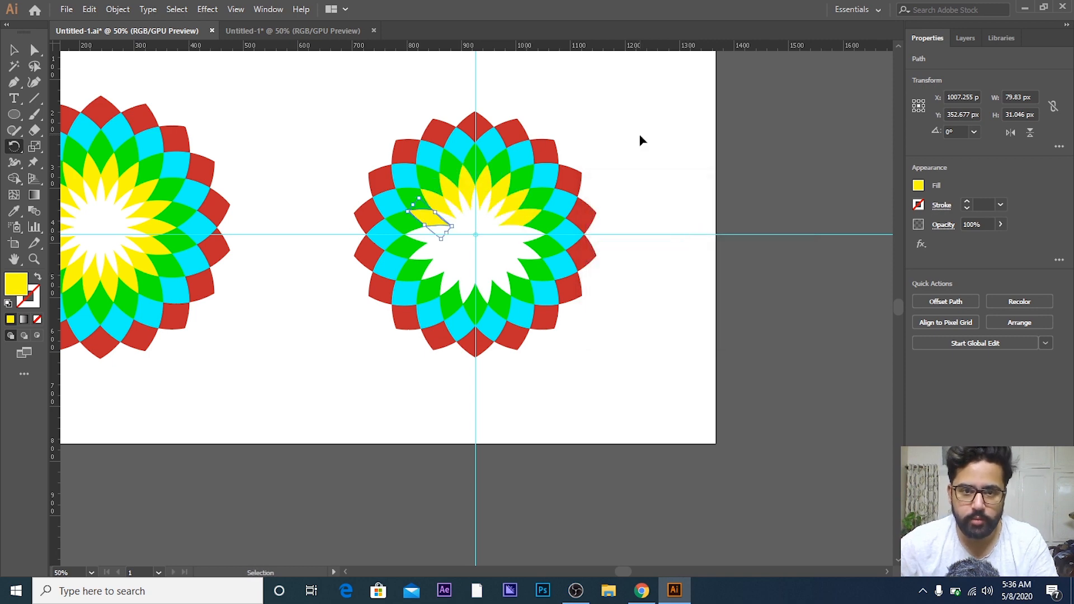
key(ctrl+d)
key(ctrl+d)
key(ctrl+d)
key(ctrl+d)
key(ctrl+d)
key(ctrl+d)
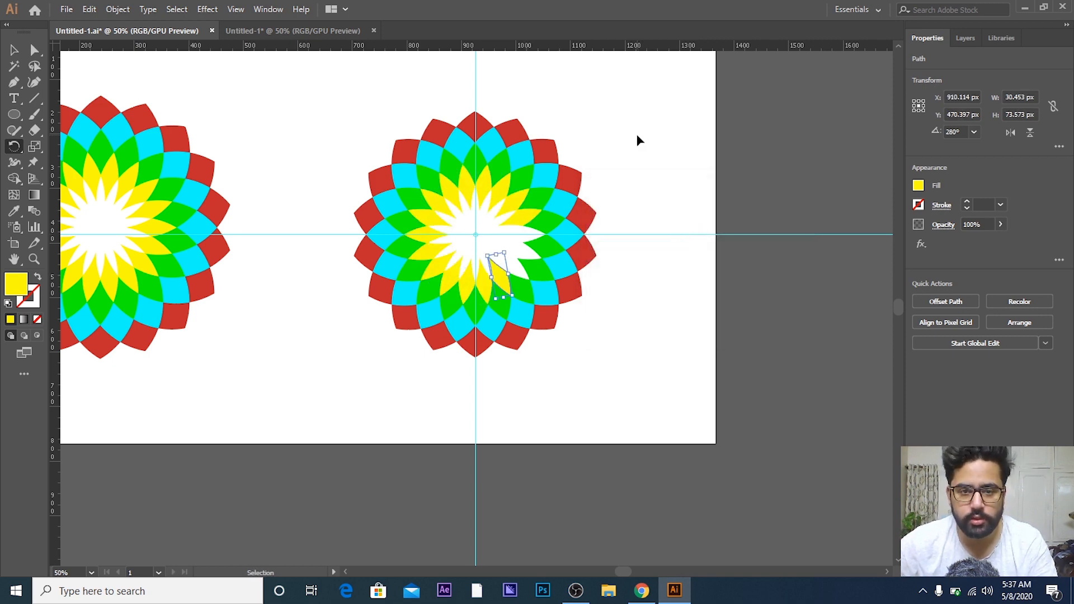
key(ctrl+d)
click(14, 50)
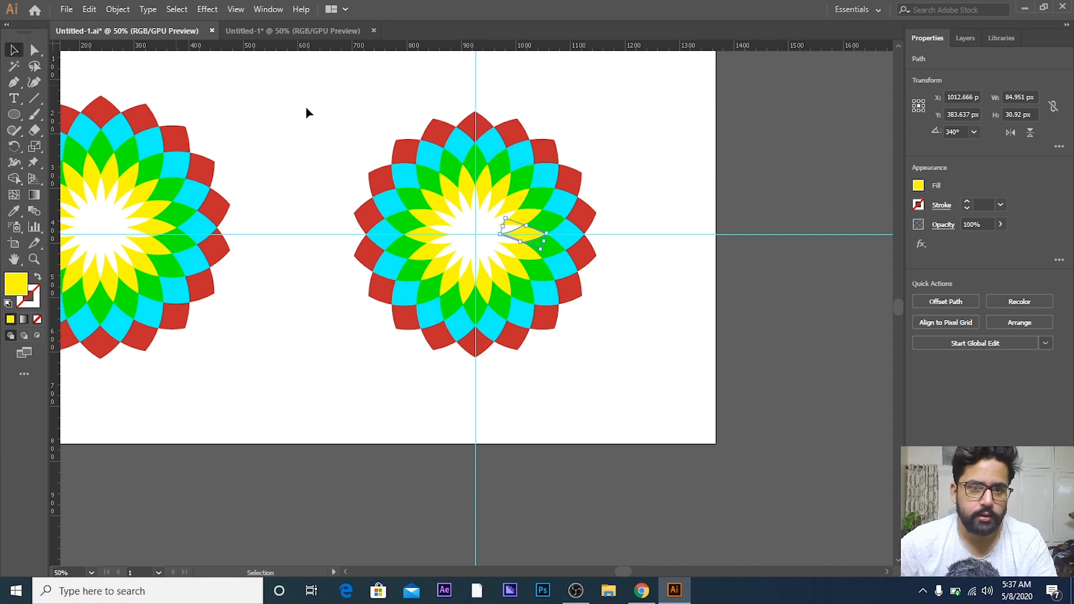
click(305, 108)
Step: Remove the horizontal guide from the drawing and move the vertical guide off the artboard past its right edge
drag(694, 230, 823, 228)
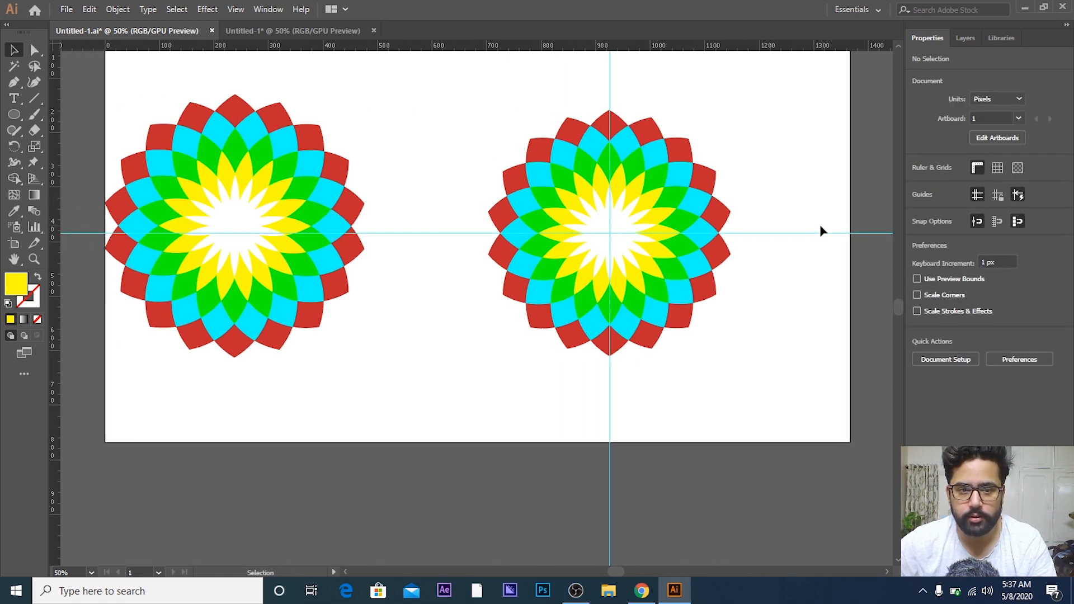
scroll(649, 212, down, 2)
scroll(655, 198, right, 2)
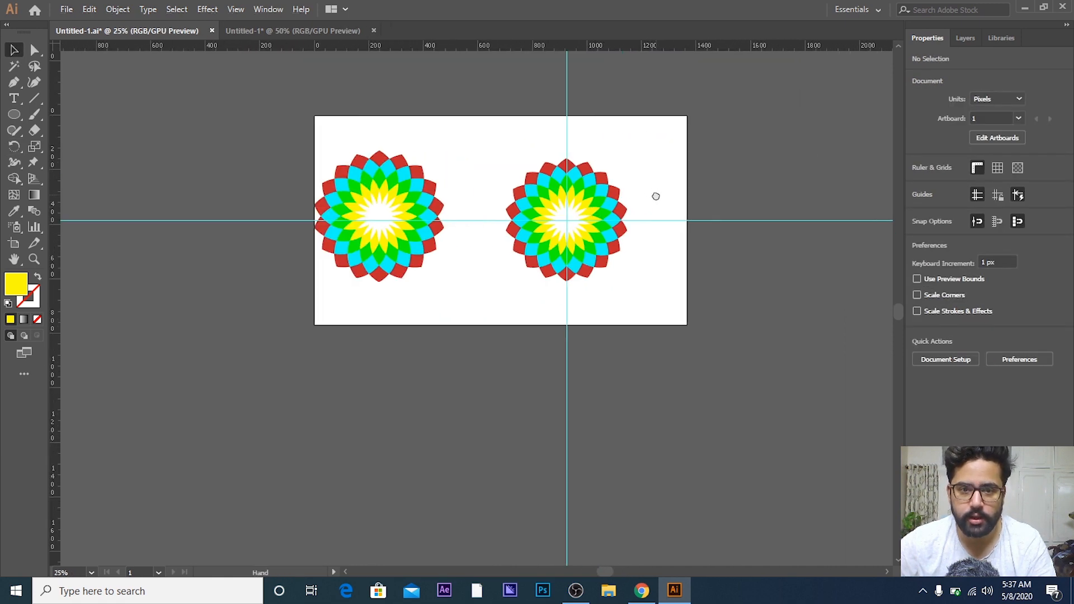
drag(678, 220, 560, 47)
drag(568, 129, 869, 129)
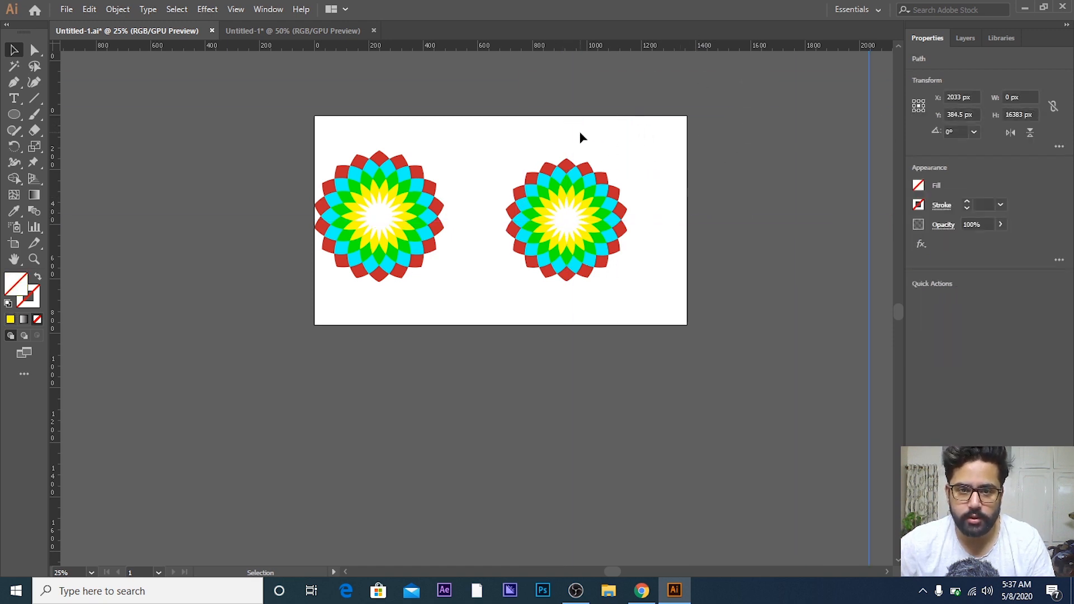
Step: Move the newly built flower off the artboard, leaving only the earlier finished flower on it
drag(506, 142, 594, 224)
drag(572, 176, 233, 196)
click(551, 219)
scroll(551, 219, up, 1)
scroll(551, 217, up, 1)
drag(640, 194, 601, 232)
scroll(545, 228, down, 1)
scroll(535, 236, up, 1)
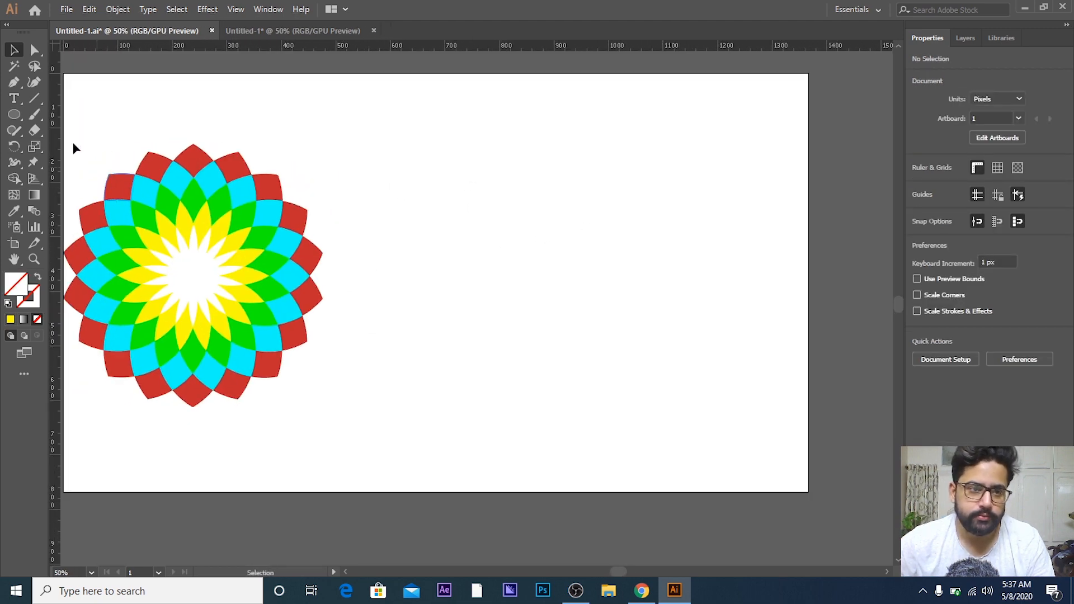
Step: Draw a circle about 270 px in diameter in the empty area beside the finished flower and fill it blue
click(14, 115)
drag(472, 168, 620, 315)
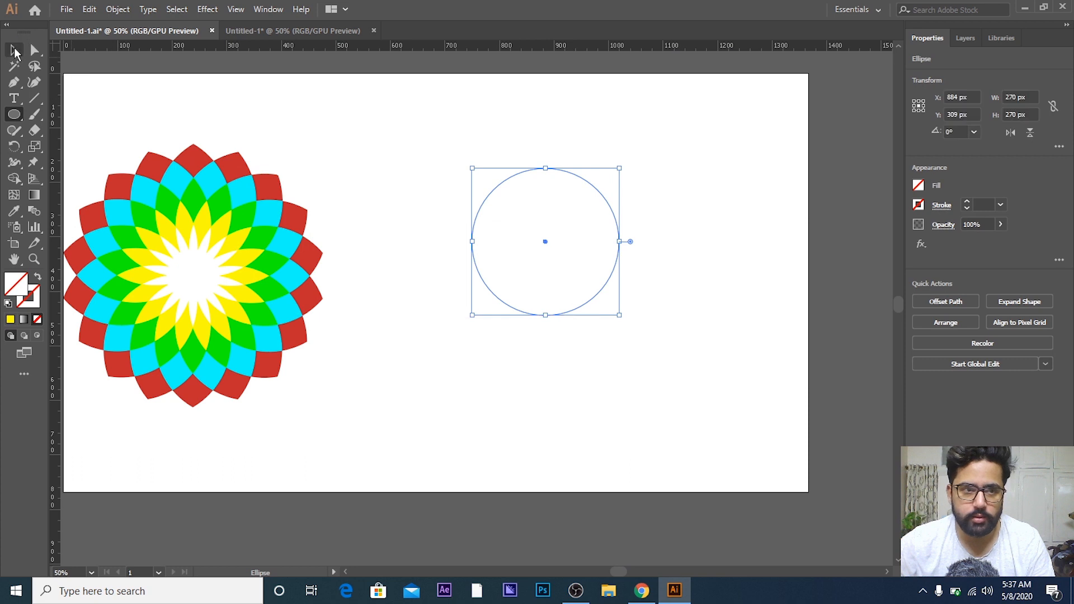
click(14, 52)
click(919, 185)
click(847, 233)
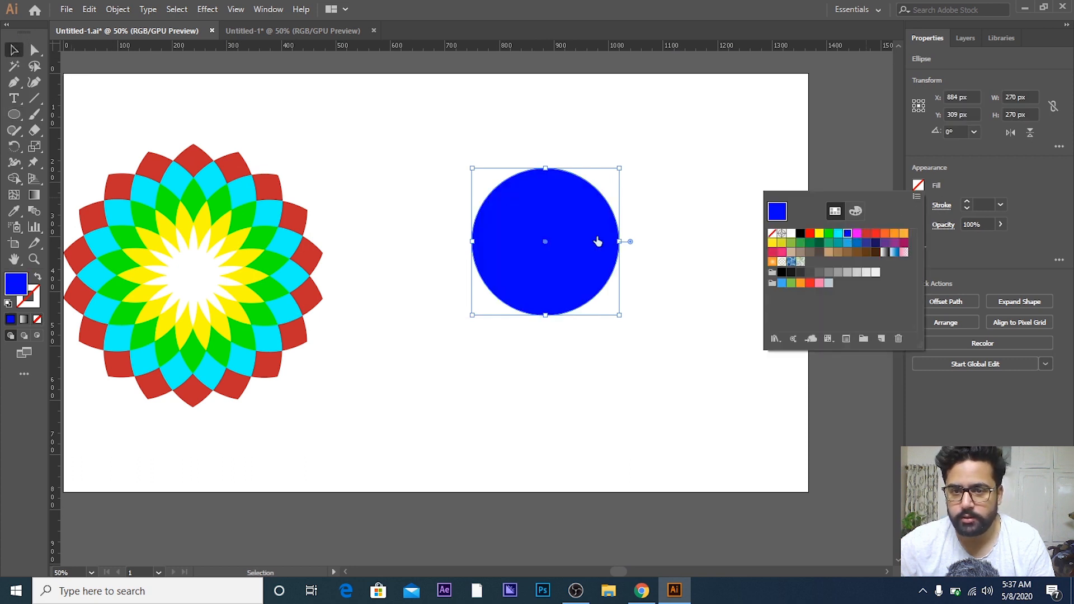
Step: Duplicate the blue circle sideways by half its width and keep only the overlapping petal shape using the Shape Builder
drag(566, 241, 640, 244)
drag(535, 136, 673, 329)
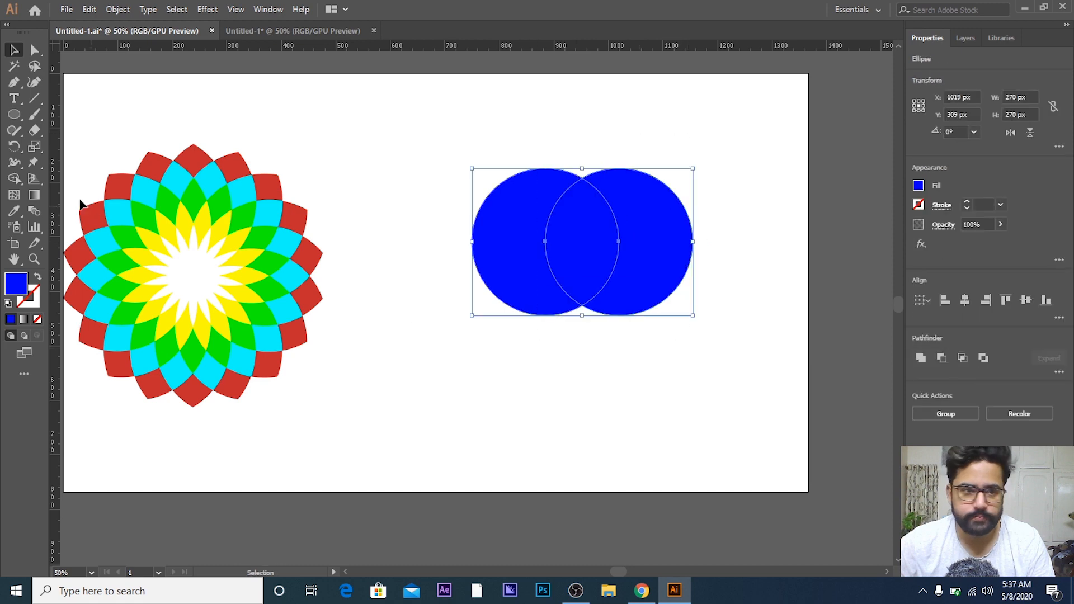
click(14, 179)
alt+click(650, 250)
alt+click(506, 254)
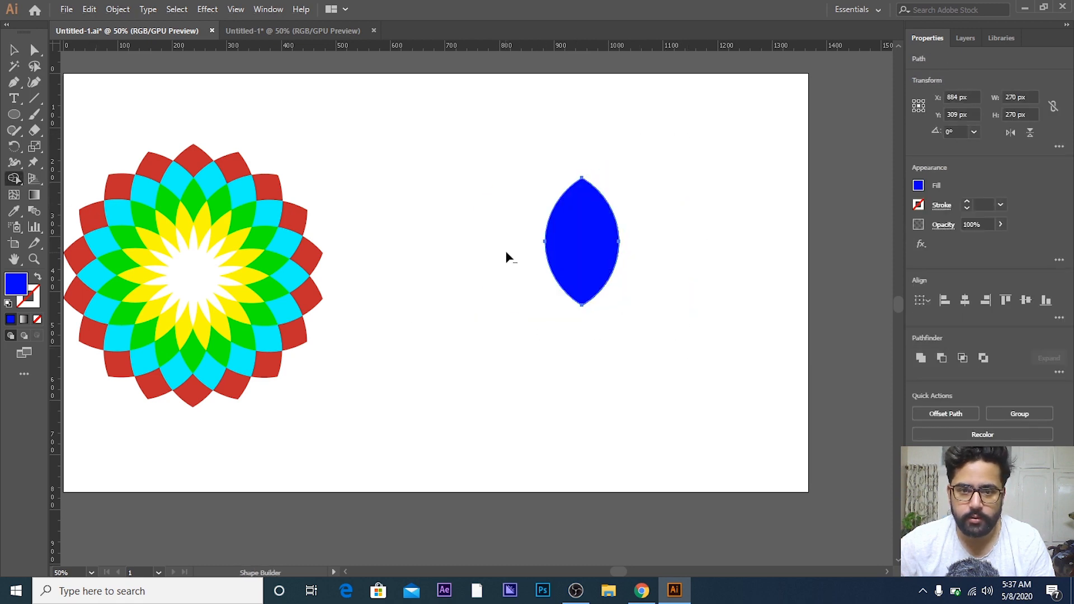
key(v)
click(381, 120)
Step: Move the blue petal to about X 1042.5 px, Y 231 px on the artboard and keep it selected
drag(577, 235, 486, 233)
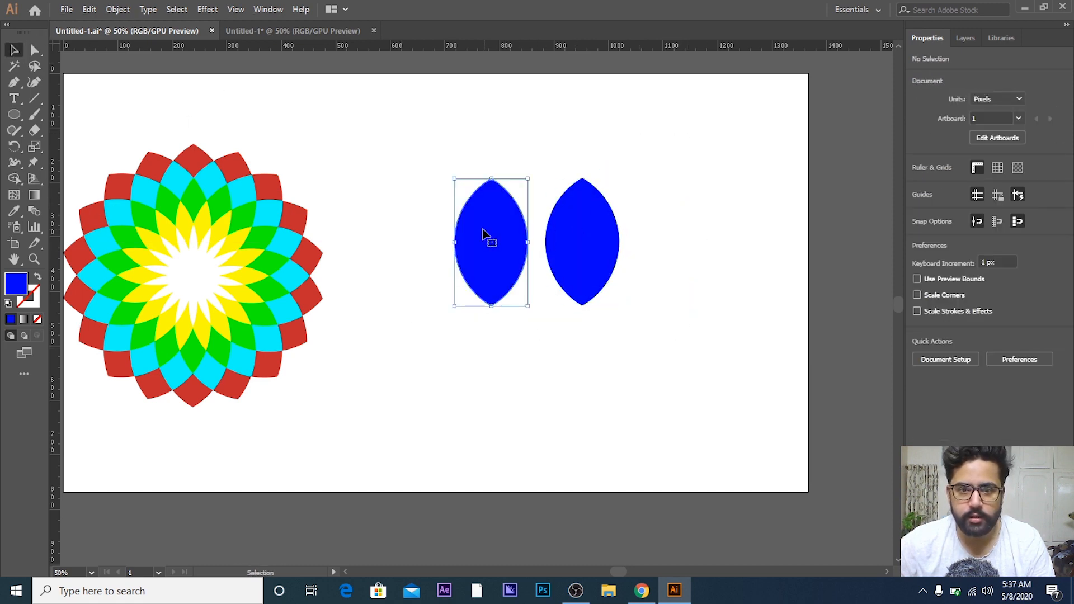
key(ctrl+z)
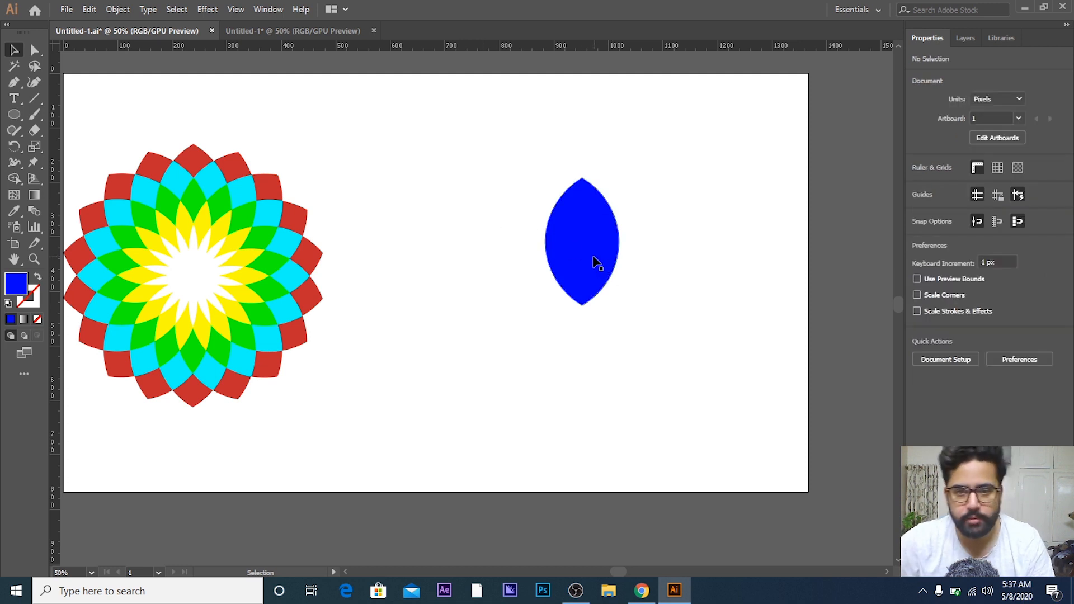
drag(607, 243, 619, 227)
drag(670, 293, 629, 297)
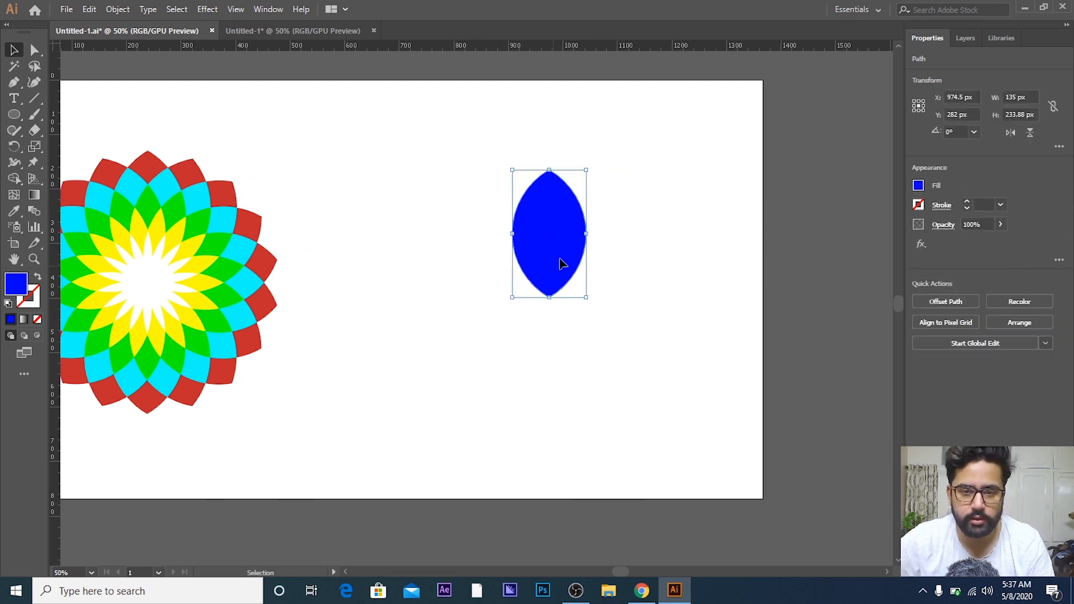
drag(562, 263, 600, 236)
click(649, 274)
click(600, 225)
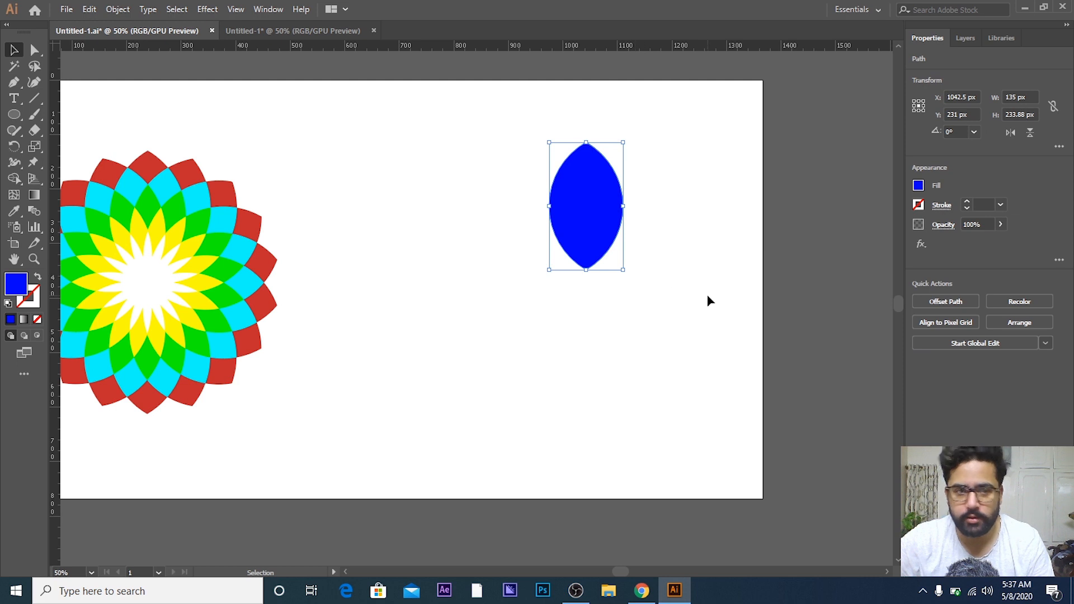
Step: Create a copy of the blue petal rotated 20° about its bottom tip
click(15, 147)
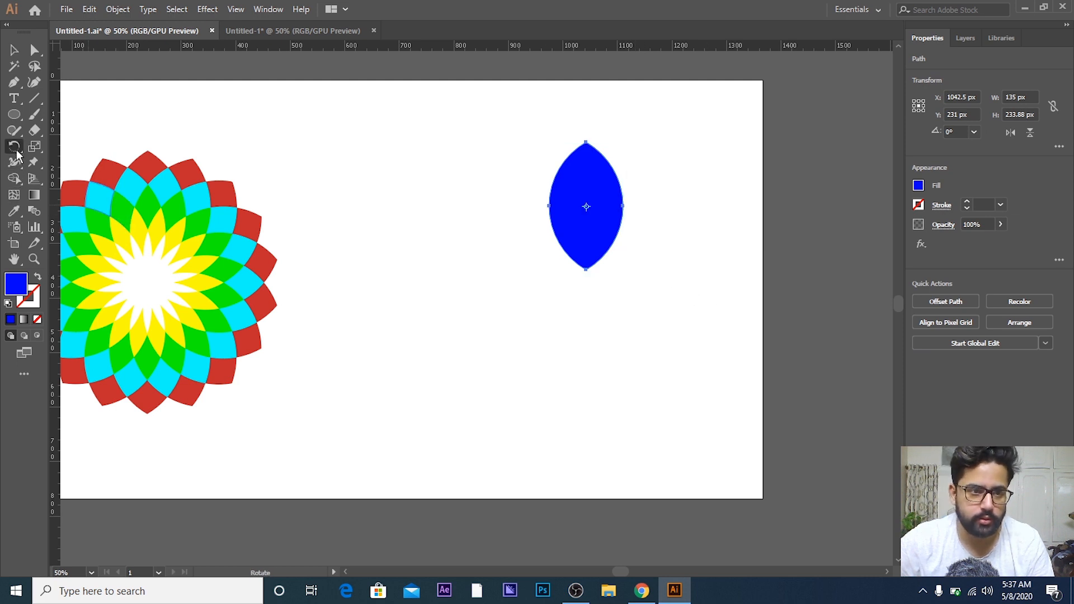
alt+click(586, 270)
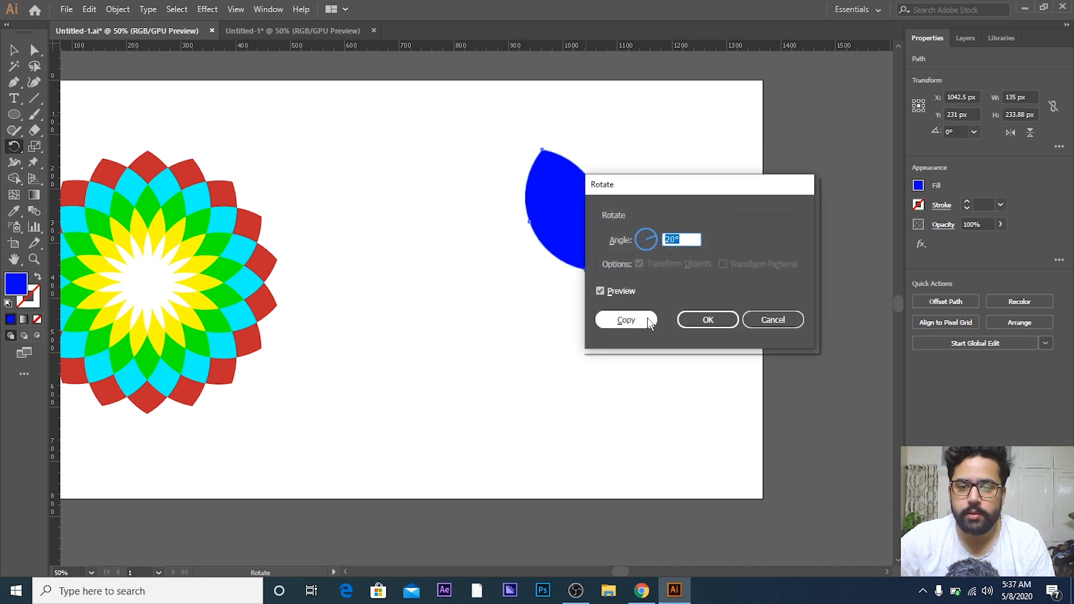
click(626, 320)
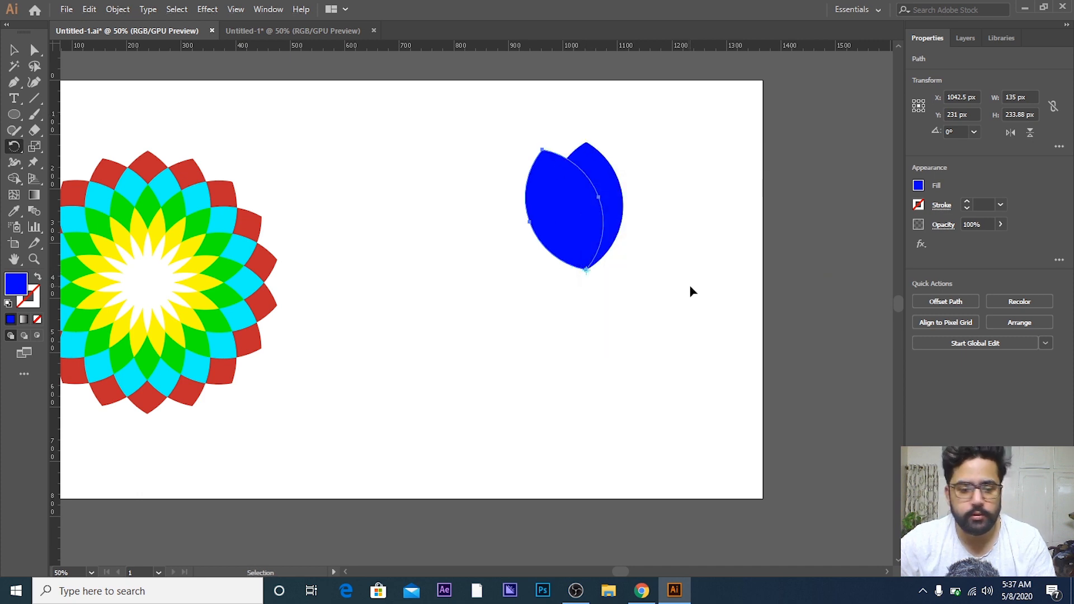
Step: Repeat the rotated copy of the blue petal until the petals form a full circle
key(ctrl+d)
key(ctrl+d)
key(ctrl+d)
key(ctrl+d)
key(ctrl+d)
key(ctrl+d)
key(ctrl+d)
key(ctrl+d)
key(ctrl+d)
key(ctrl+d)
key(ctrl+d)
key(ctrl+d)
key(ctrl+d)
key(ctrl+d)
key(ctrl+d)
key(ctrl+d)
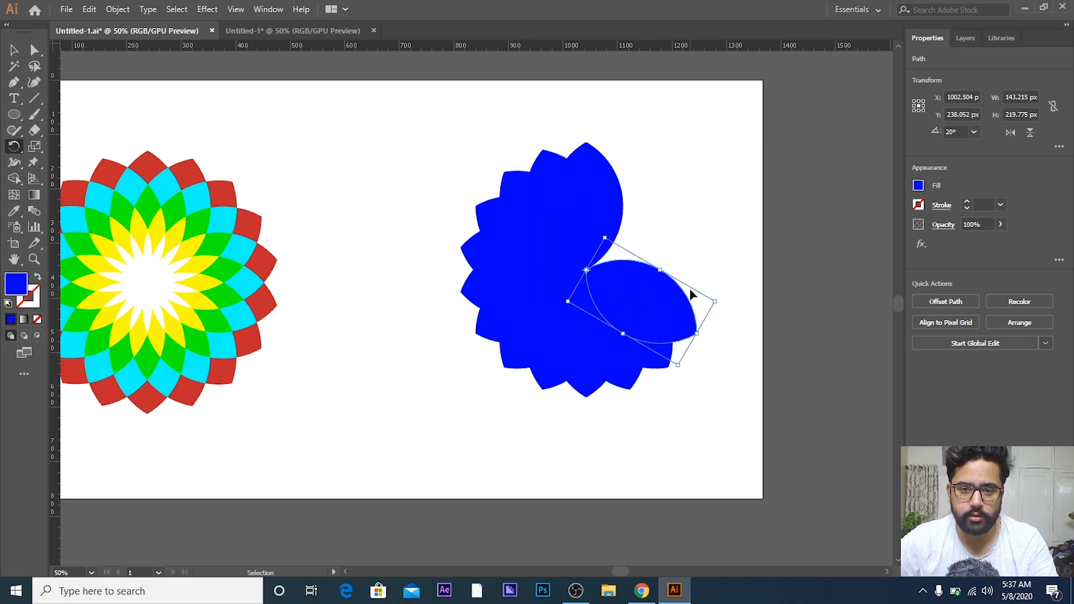
key(ctrl+d)
key(ctrl+d)
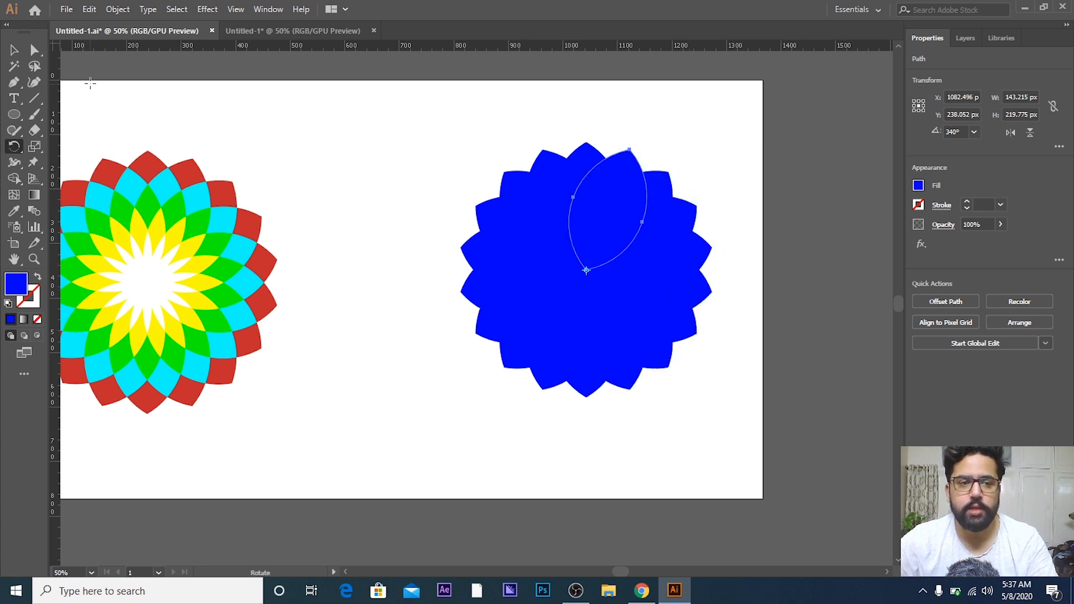
key(v)
key(ctrl+d)
key(ctrl+d)
key(ctrl+d)
Step: Select all the blue petals and colour every segment of the outermost ring red with the Shape Builder
drag(431, 124, 698, 309)
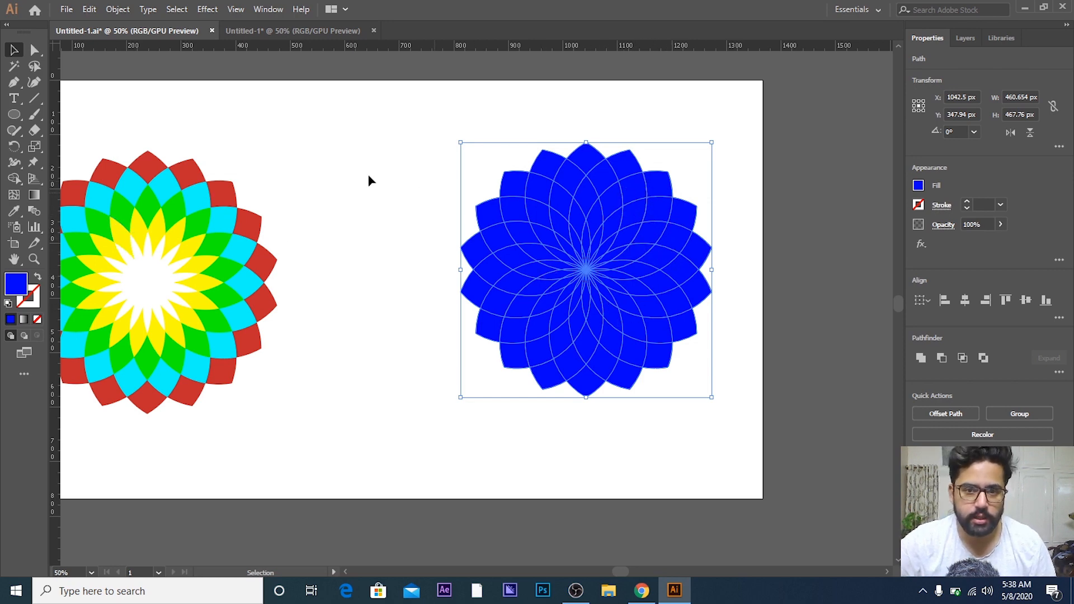
click(14, 178)
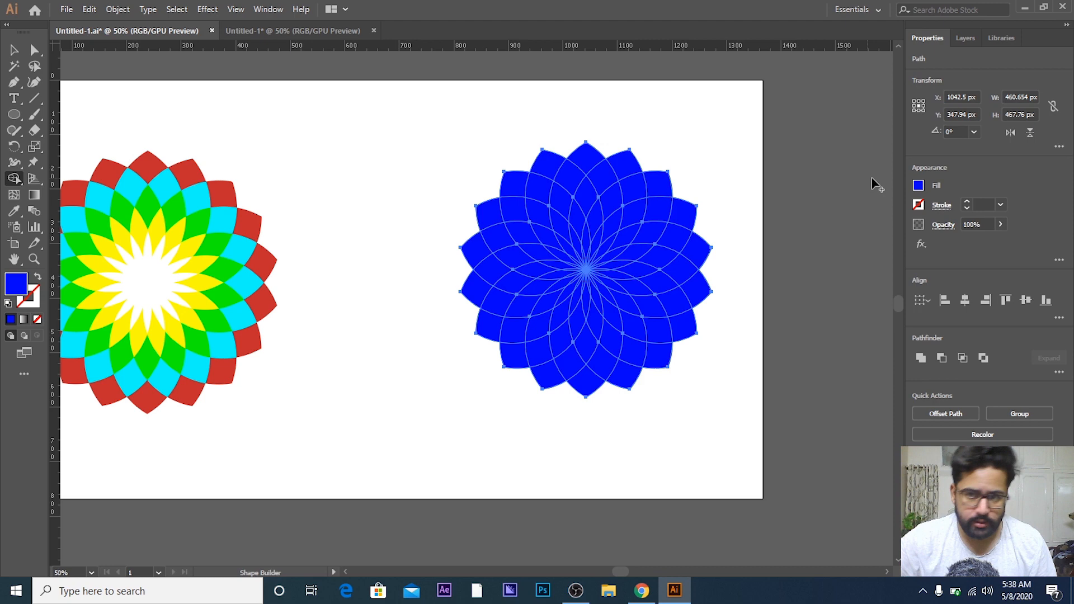
click(918, 185)
click(866, 236)
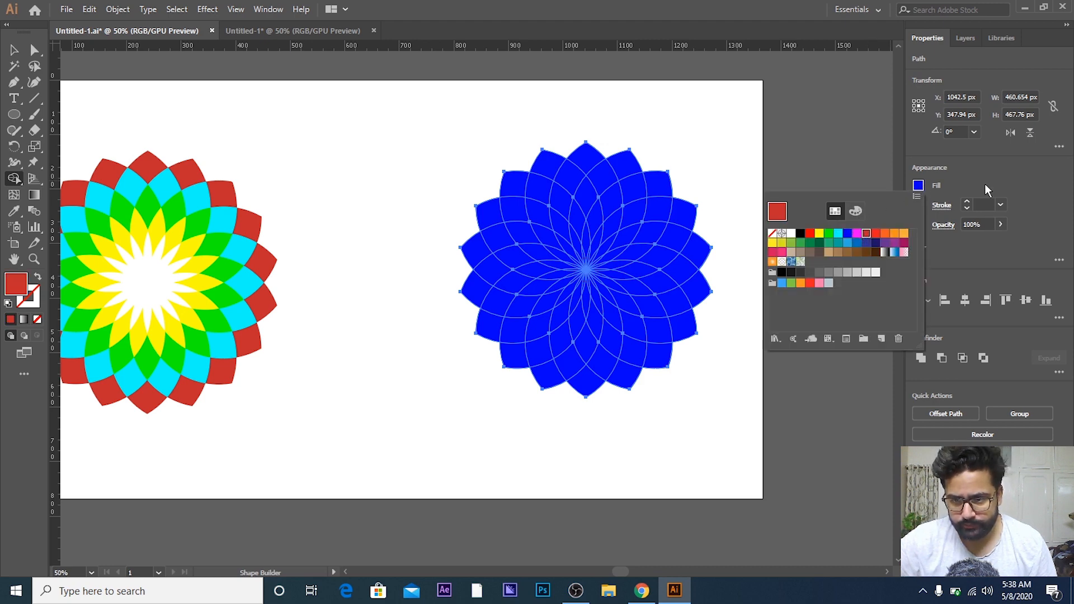
click(656, 184)
click(621, 166)
click(586, 158)
click(546, 165)
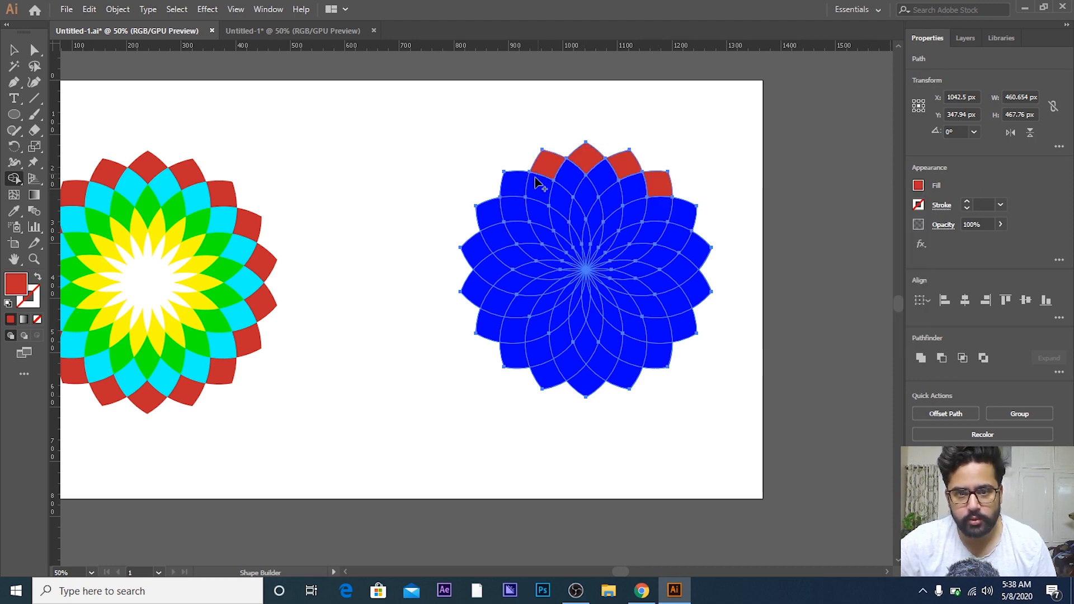
click(514, 185)
click(488, 215)
click(474, 252)
click(475, 288)
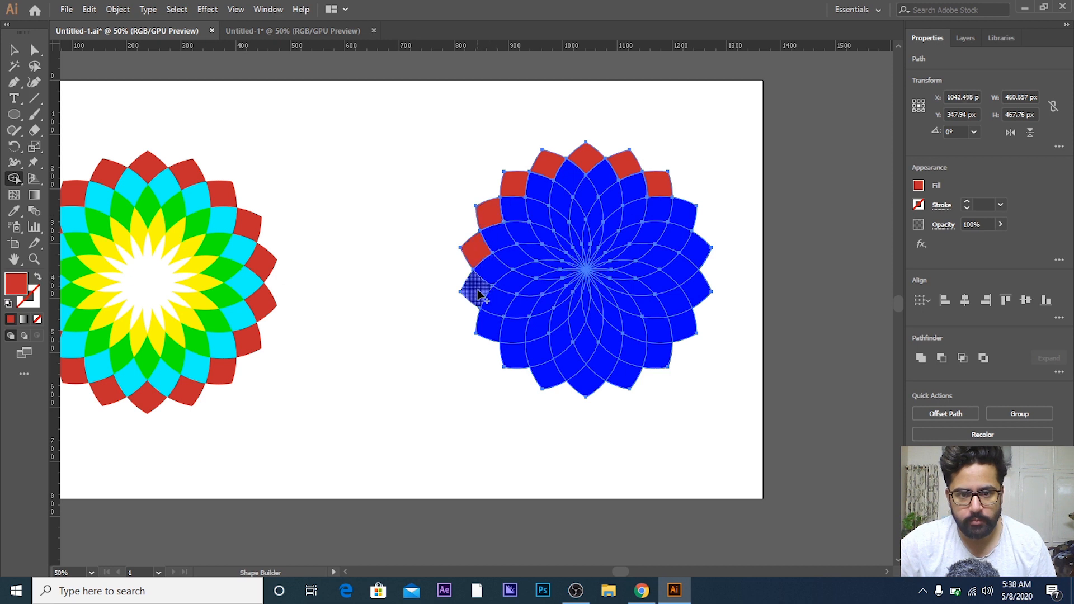
click(489, 326)
click(513, 355)
click(548, 374)
click(593, 383)
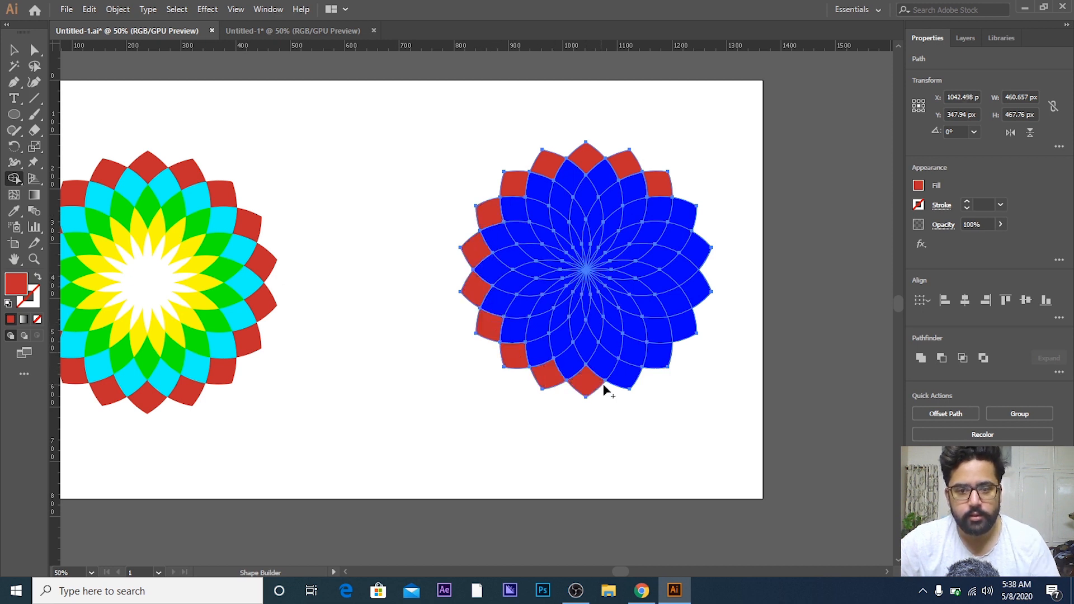
click(626, 375)
click(659, 355)
click(684, 326)
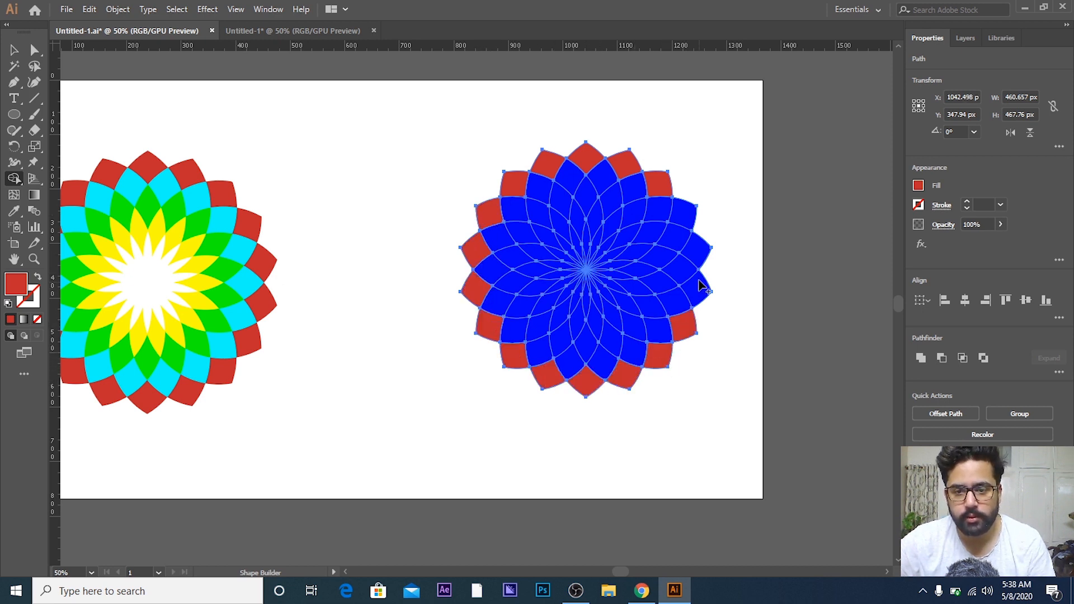
click(698, 289)
click(696, 253)
click(690, 210)
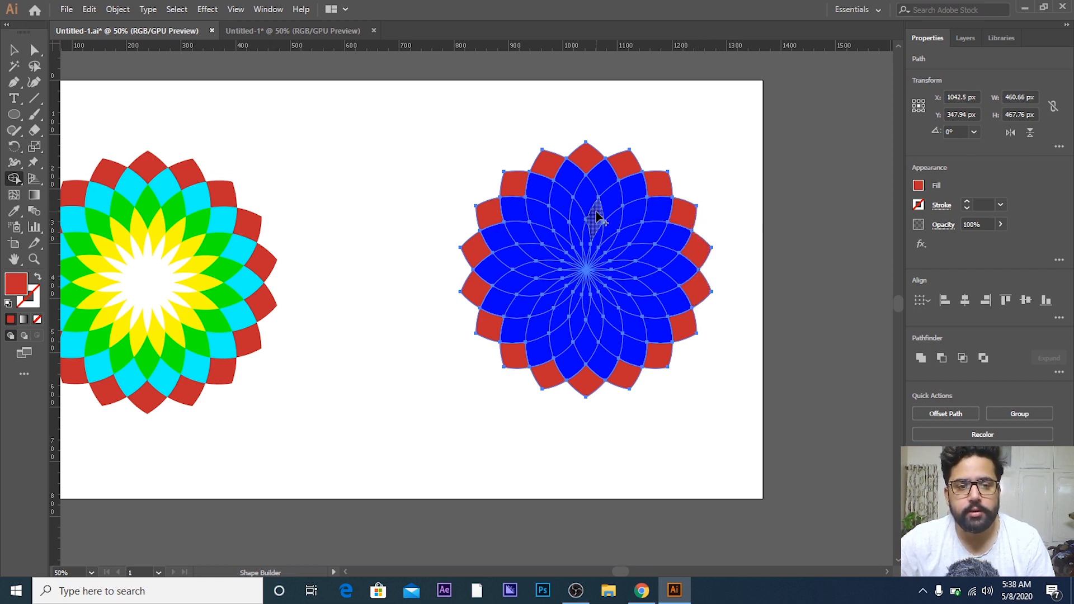
Step: Colour every segment of the second ring, just inside the red one, cyan with the Shape Builder
click(919, 186)
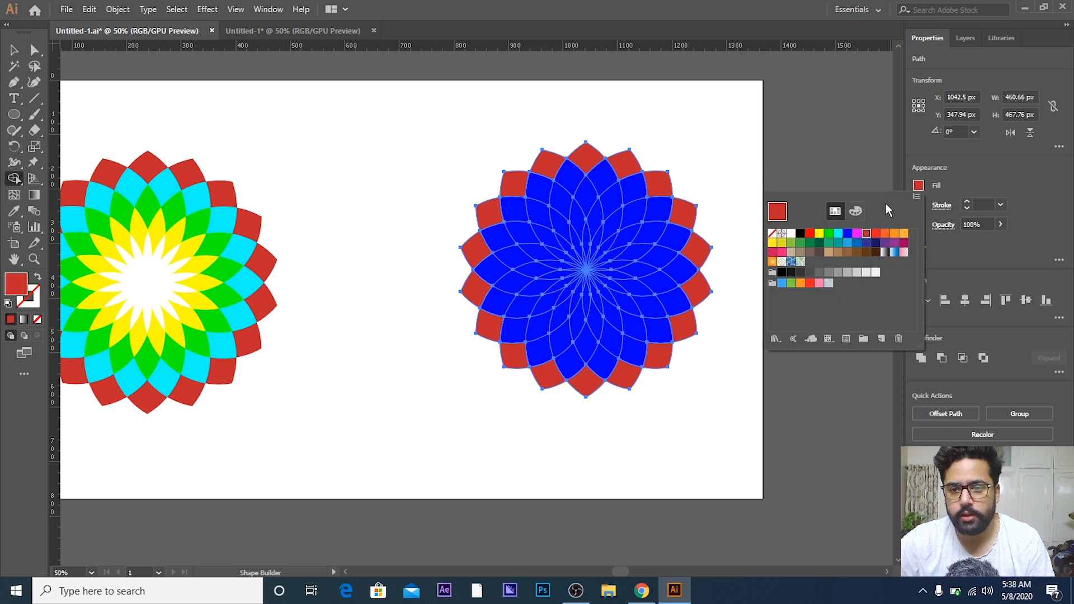
click(839, 234)
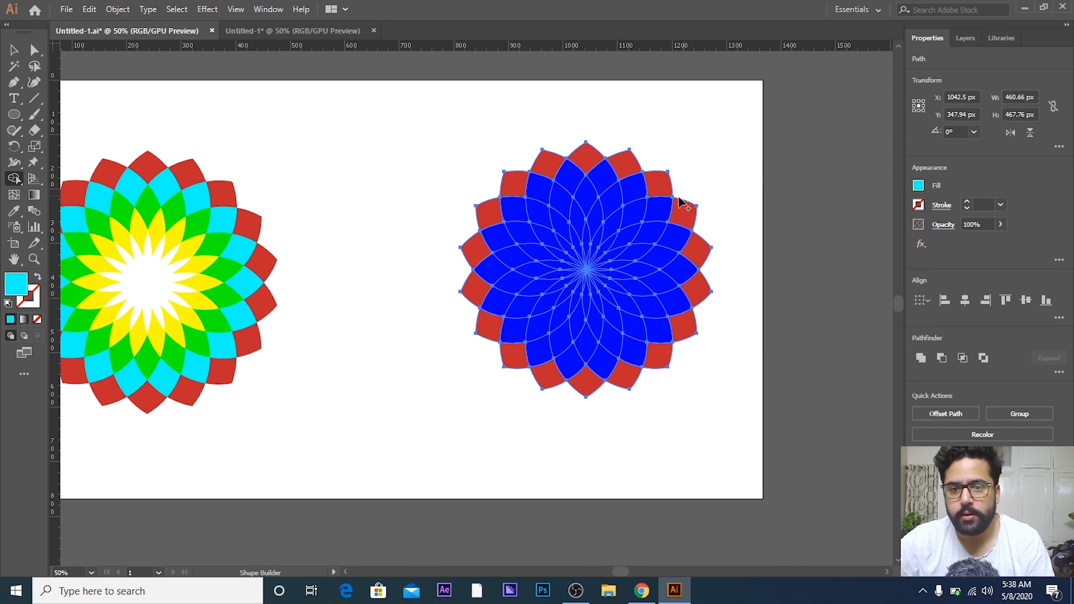
click(658, 211)
click(632, 187)
click(603, 177)
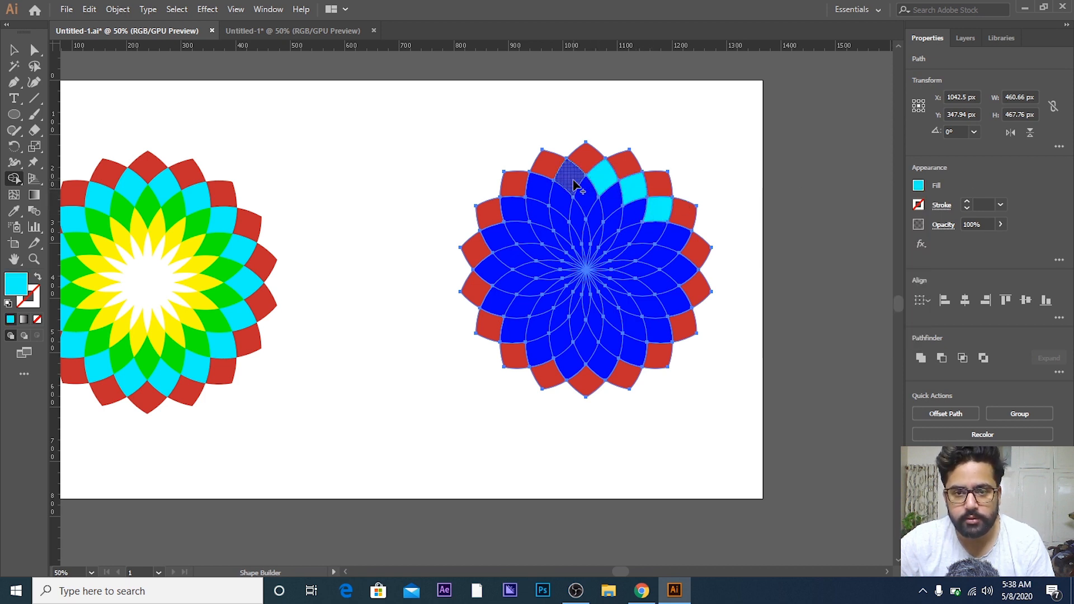
click(571, 173)
click(540, 190)
click(513, 211)
click(499, 238)
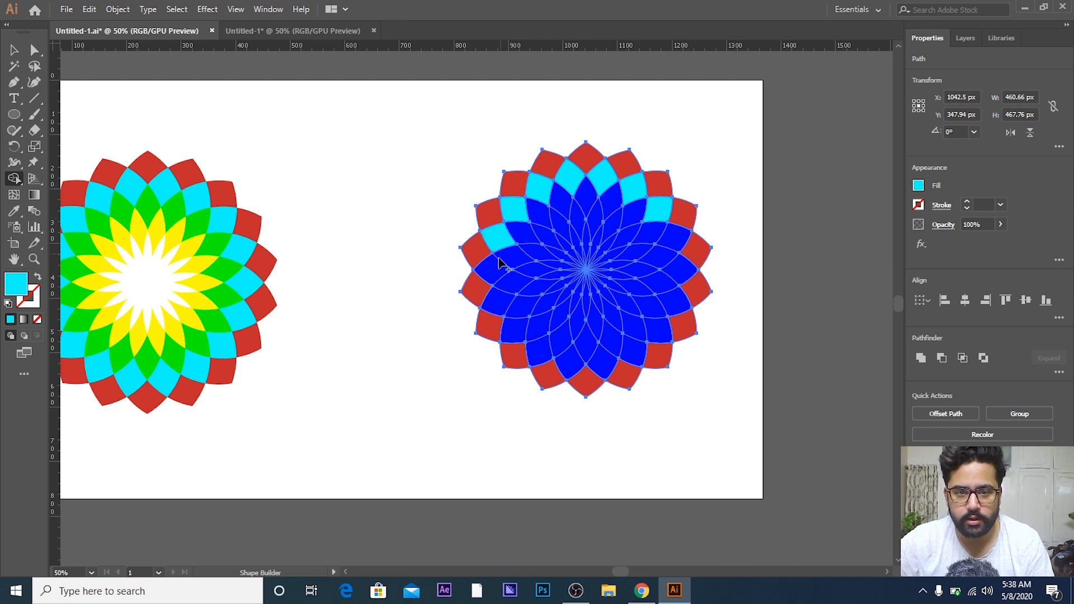
click(492, 268)
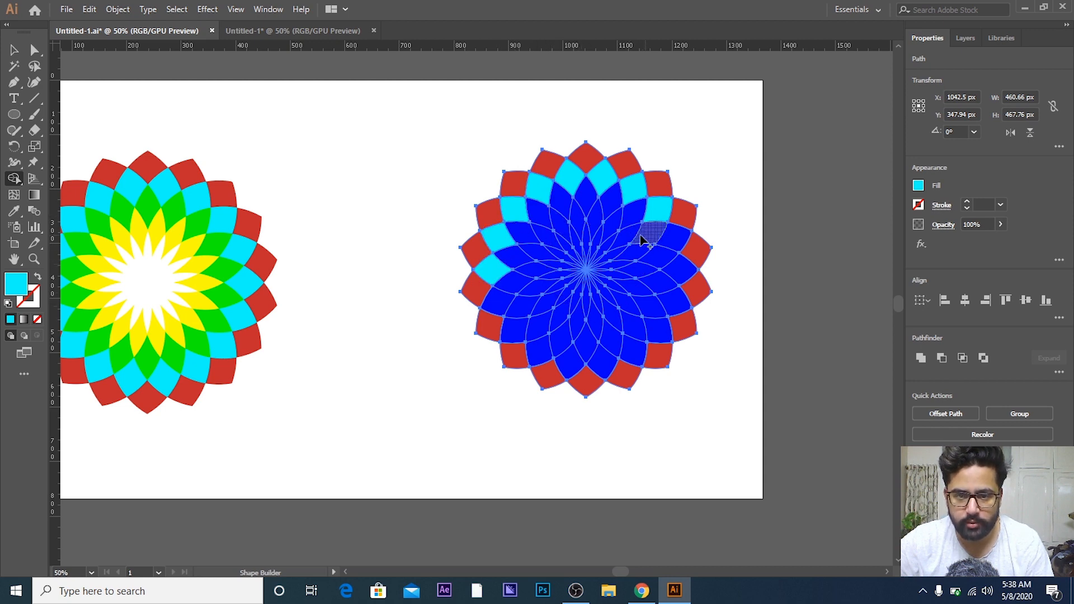
scroll(592, 334, up, 1)
drag(625, 322, 530, 333)
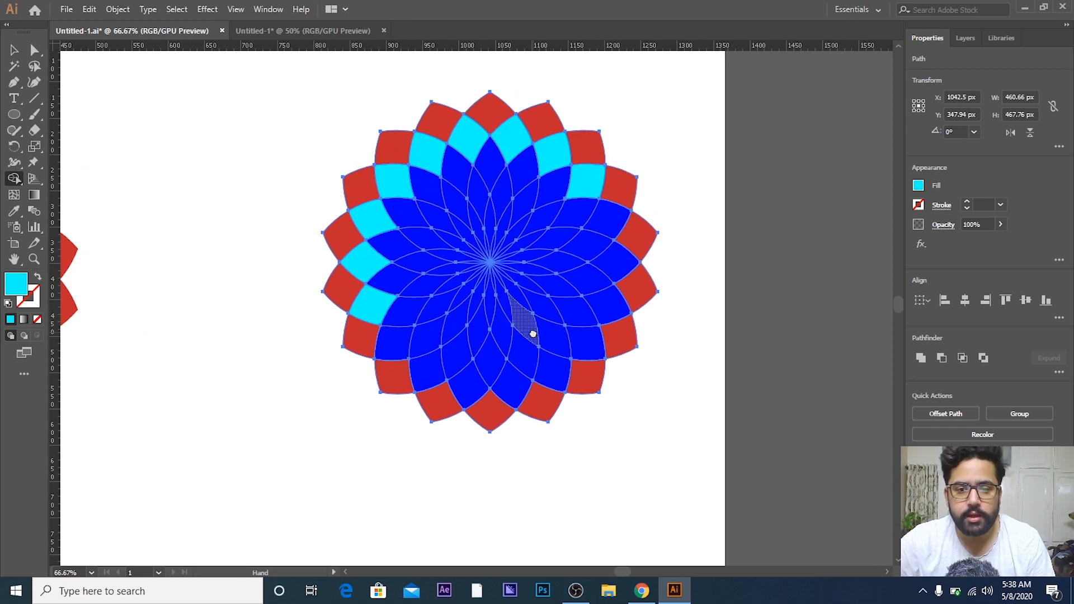
scroll(445, 313, up, 1)
drag(467, 300, 440, 349)
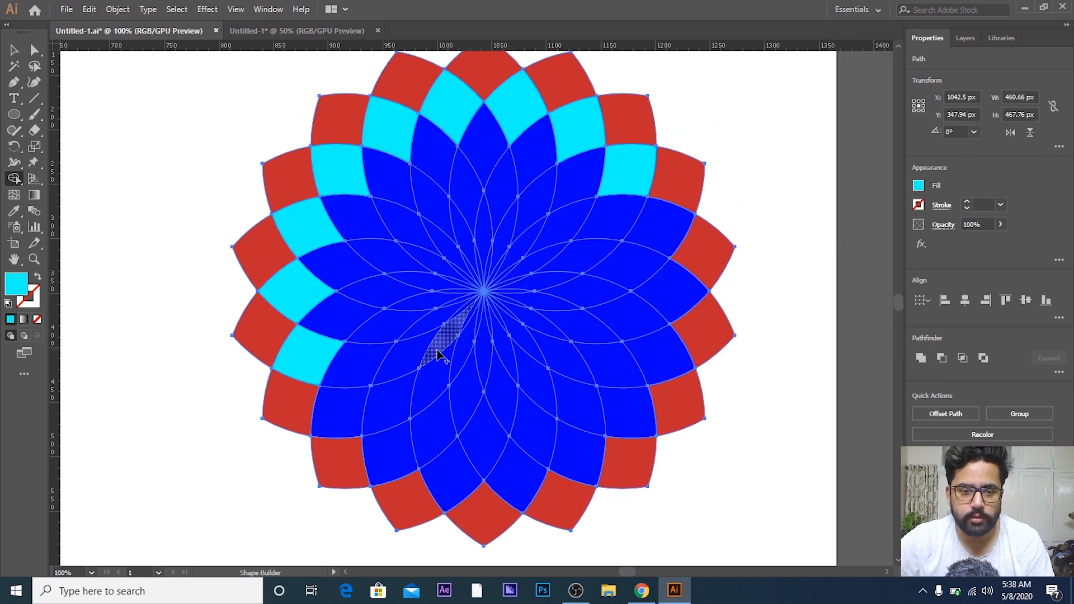
click(356, 403)
click(381, 435)
click(448, 462)
click(518, 476)
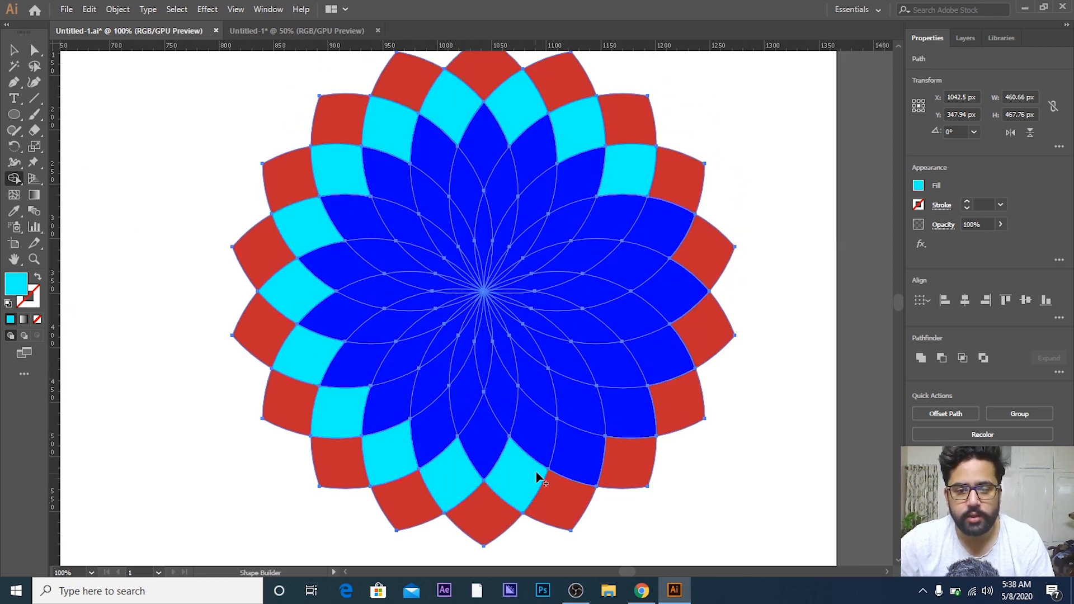
click(576, 452)
click(627, 412)
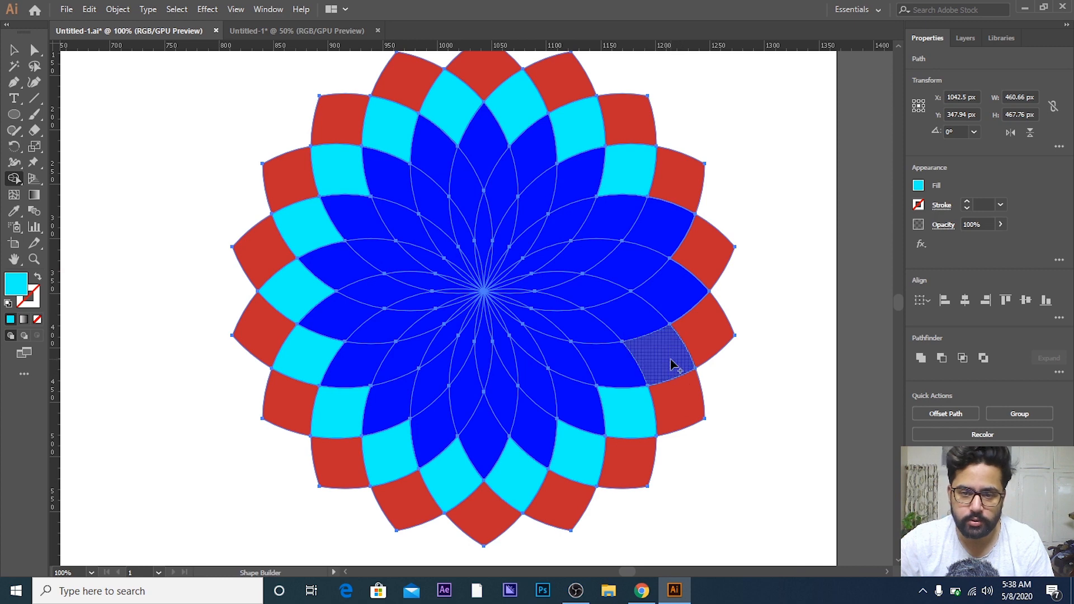
click(675, 352)
click(687, 275)
click(677, 245)
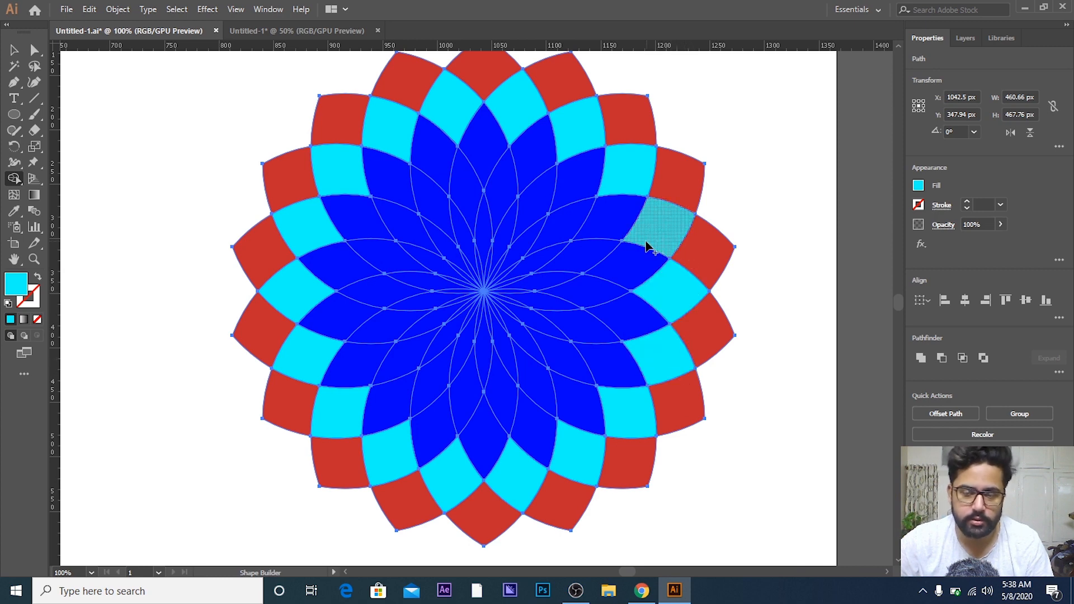
key(v)
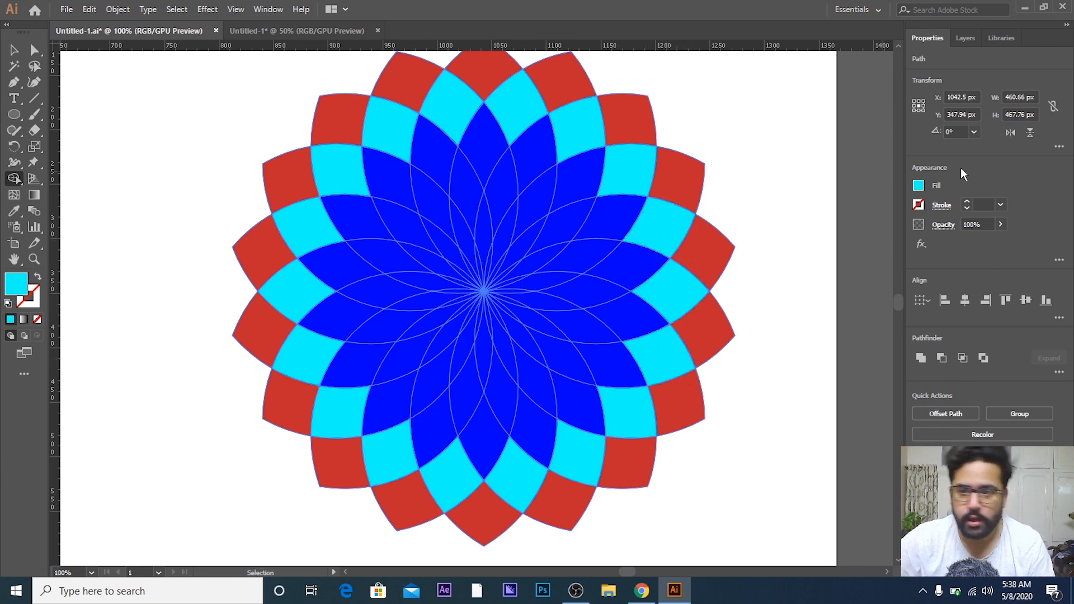
Step: Colour every segment of the third ring, just inside the cyan one, green with the Shape Builder
click(923, 188)
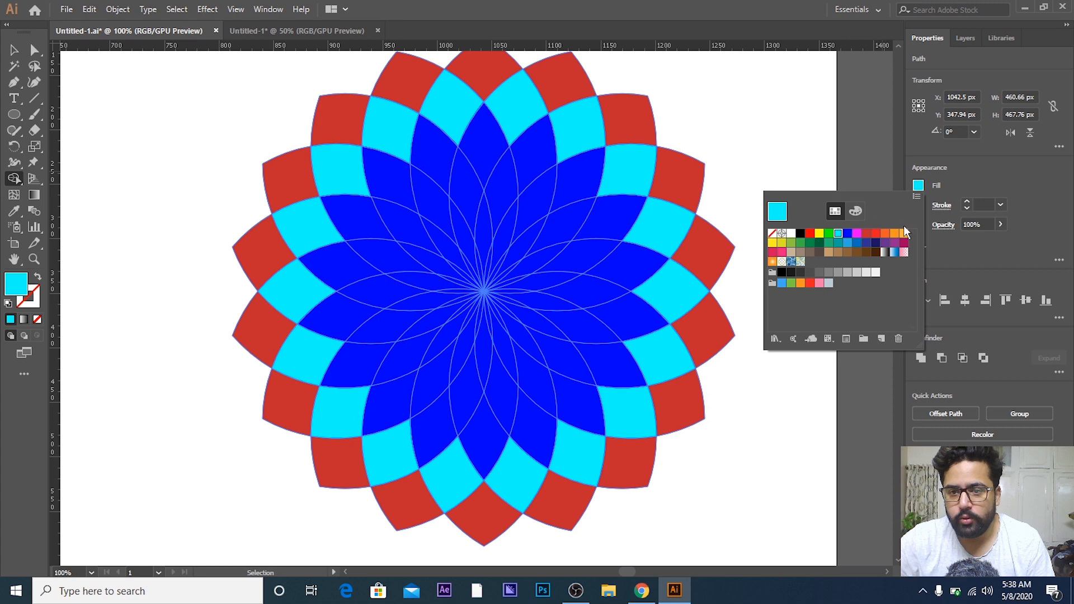
click(829, 233)
key(shift+m)
click(579, 179)
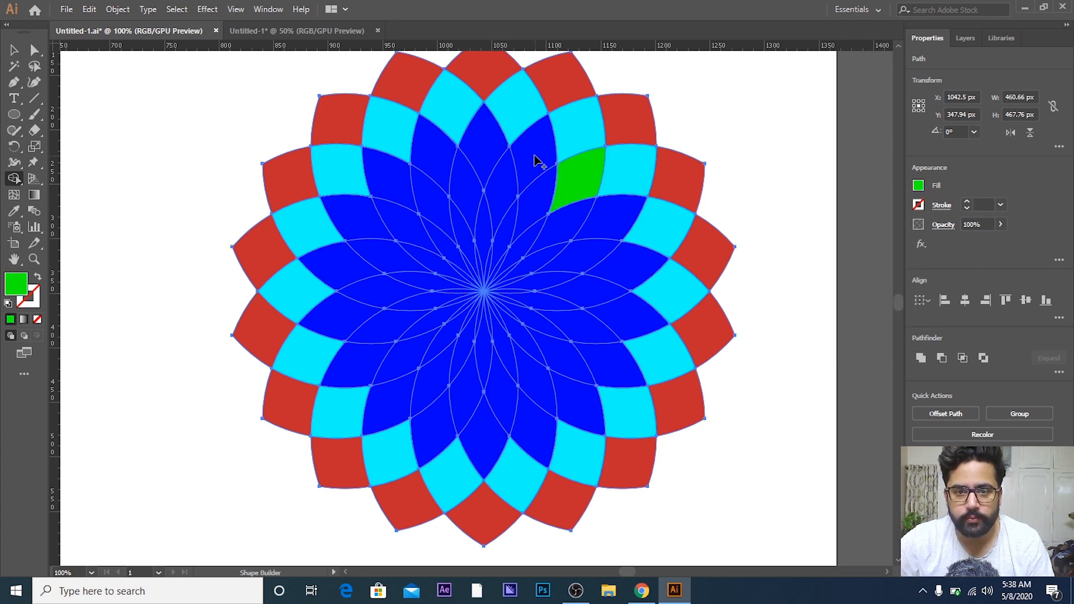
click(534, 152)
click(489, 148)
click(445, 158)
click(377, 185)
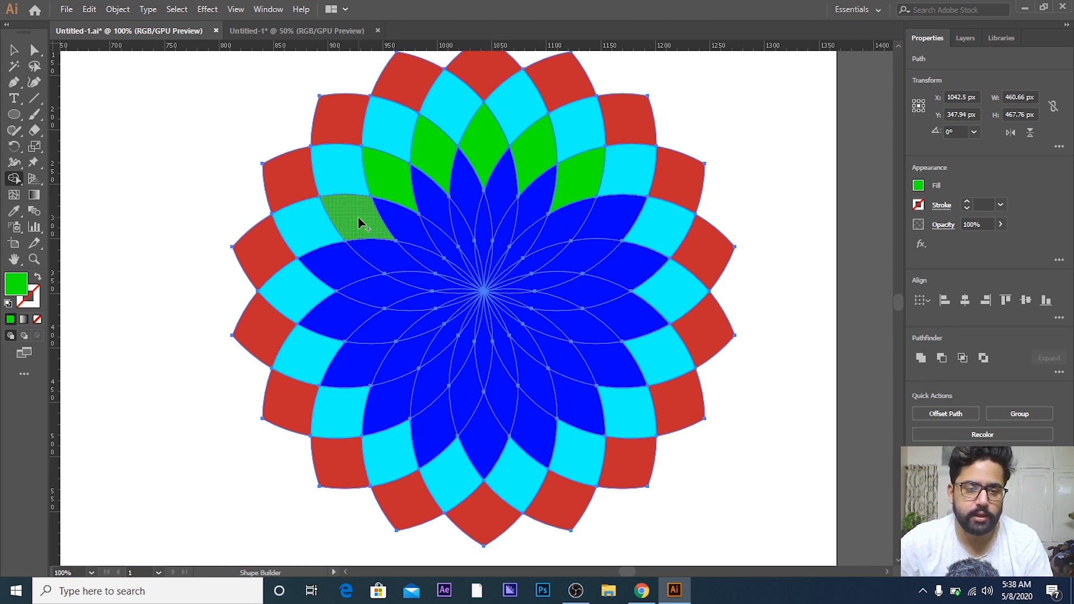
click(355, 224)
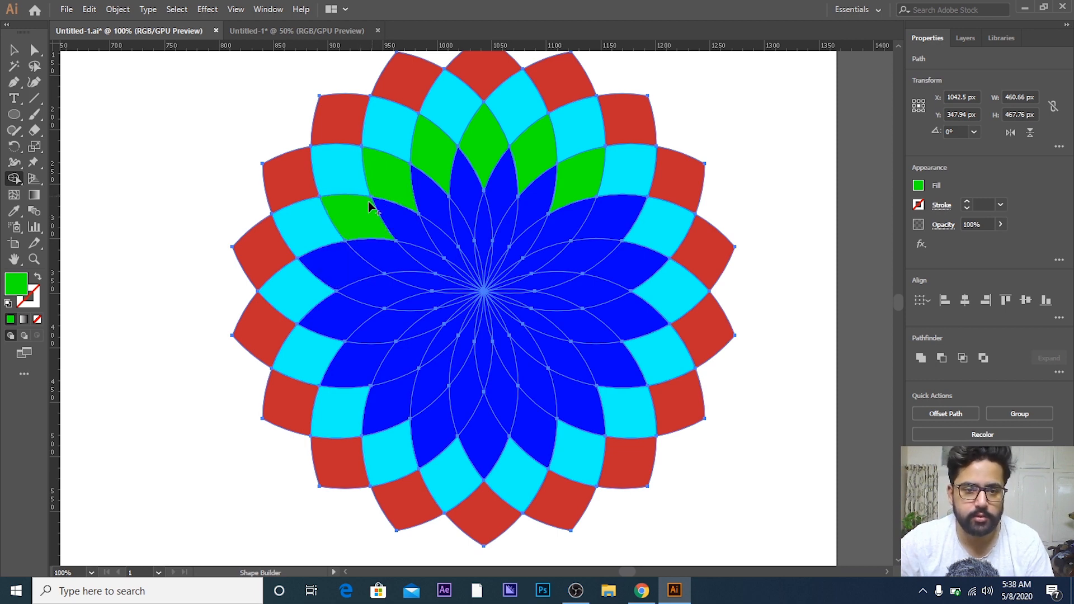
click(344, 265)
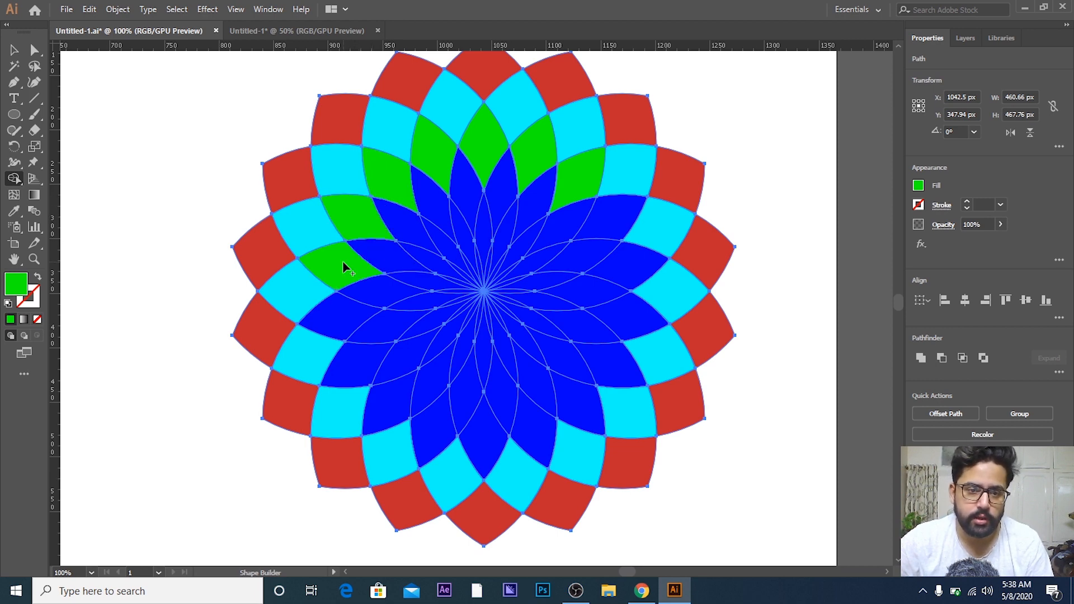
click(343, 319)
click(360, 361)
click(389, 400)
click(426, 434)
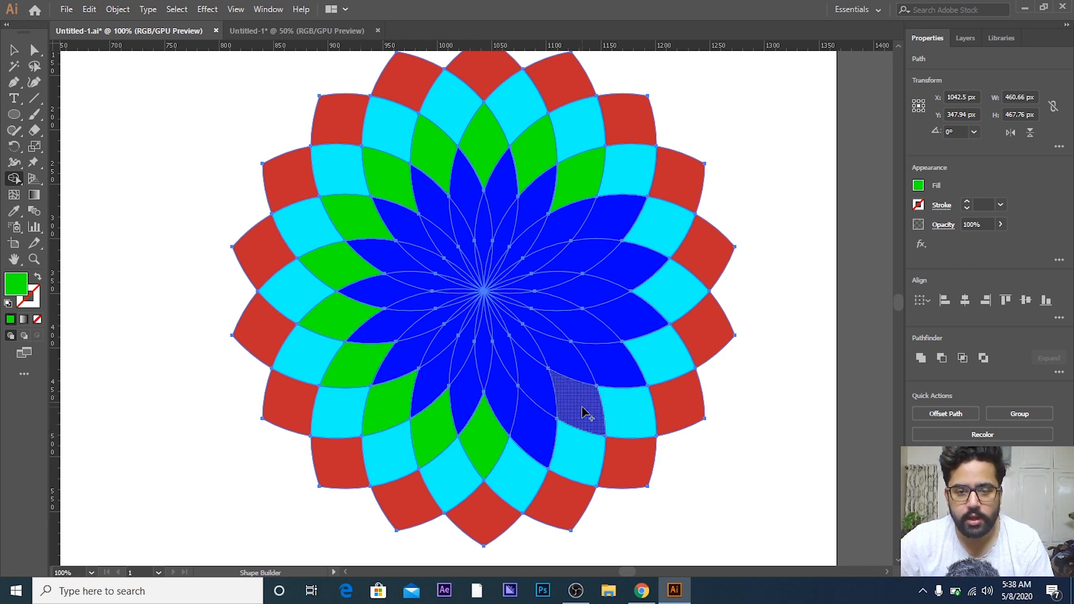
click(581, 406)
click(622, 371)
click(527, 432)
click(649, 324)
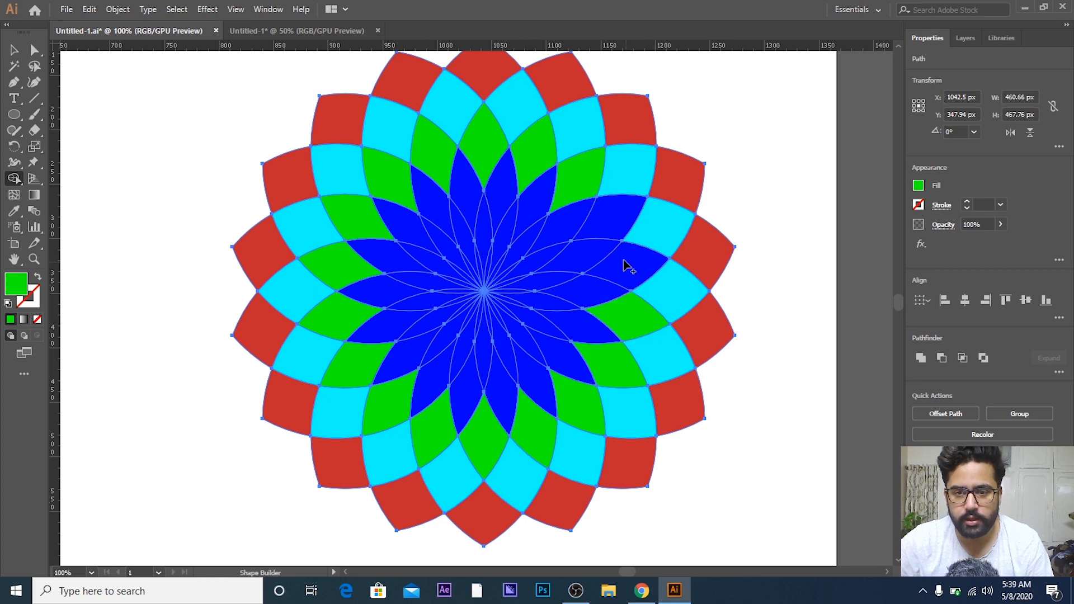
click(629, 268)
click(621, 229)
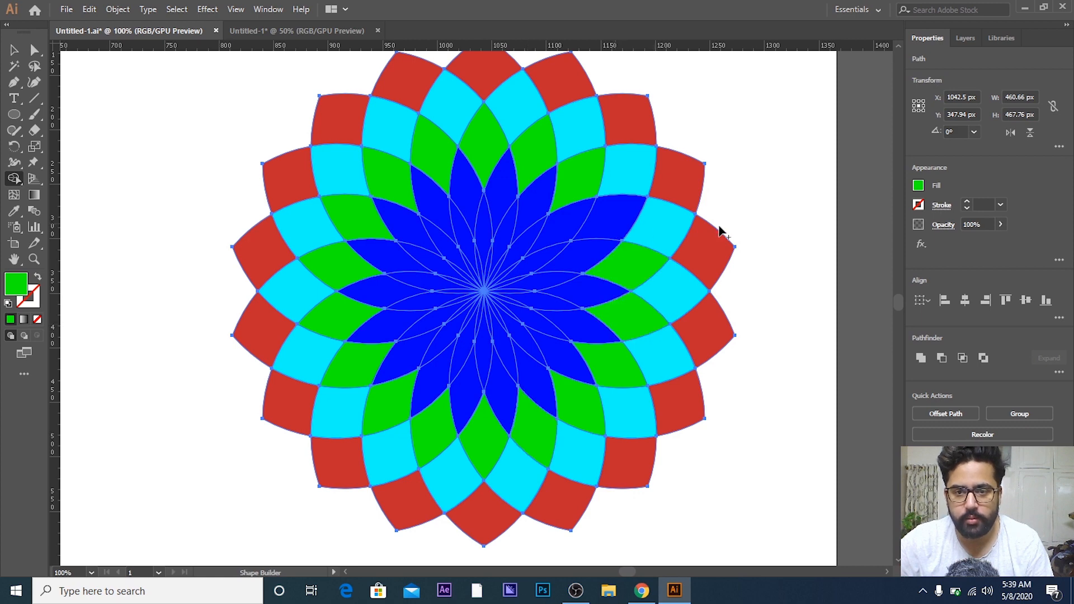
Step: Colour every segment of the fourth ring, just inside the green one, yellow with the Shape Builder
click(920, 187)
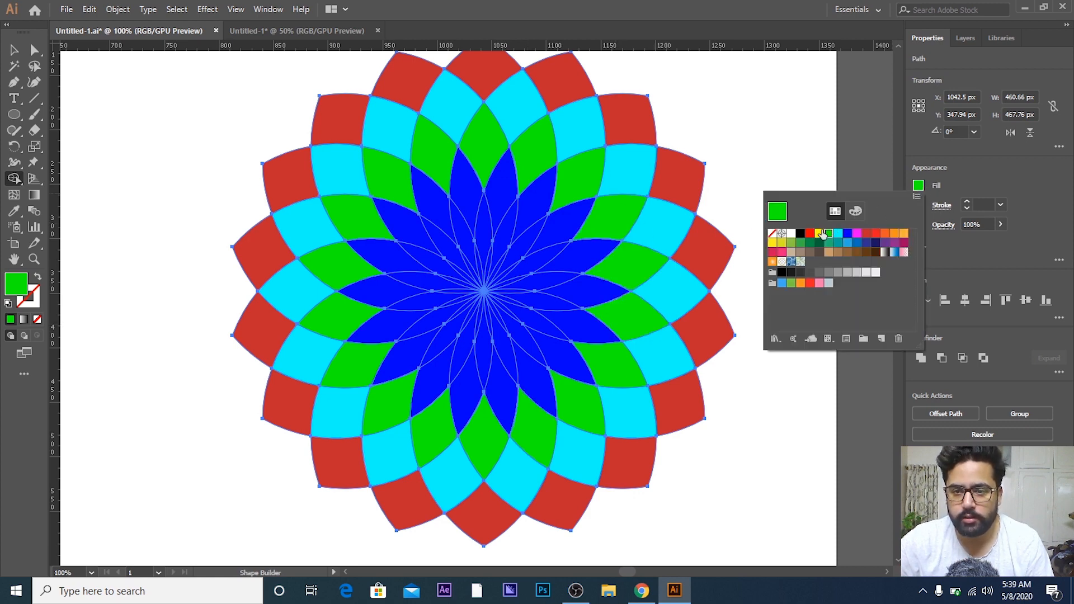
click(819, 233)
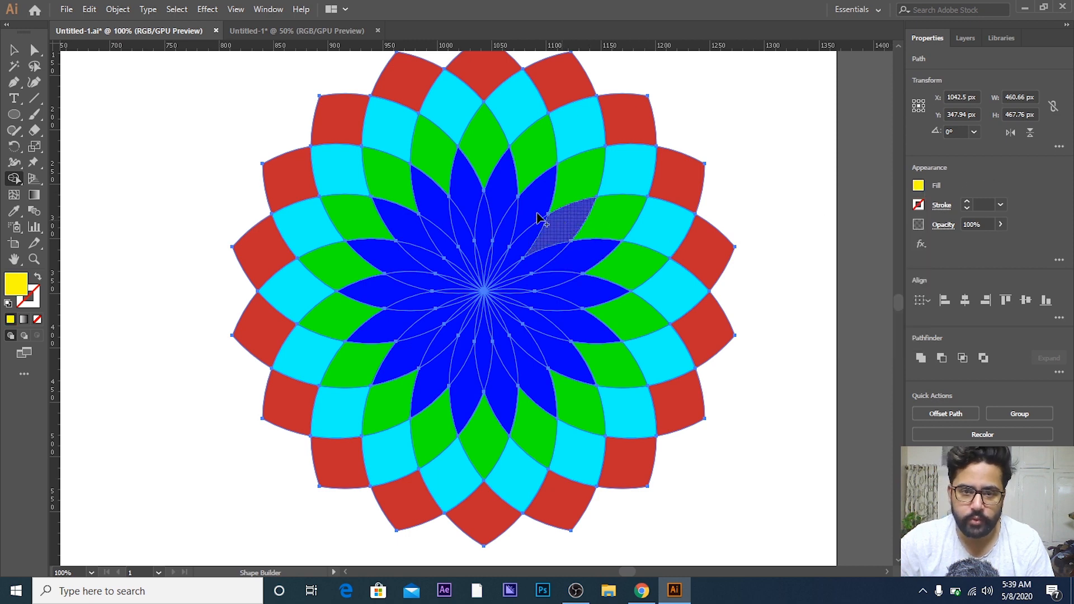
click(562, 227)
click(534, 199)
click(500, 181)
click(467, 197)
click(432, 209)
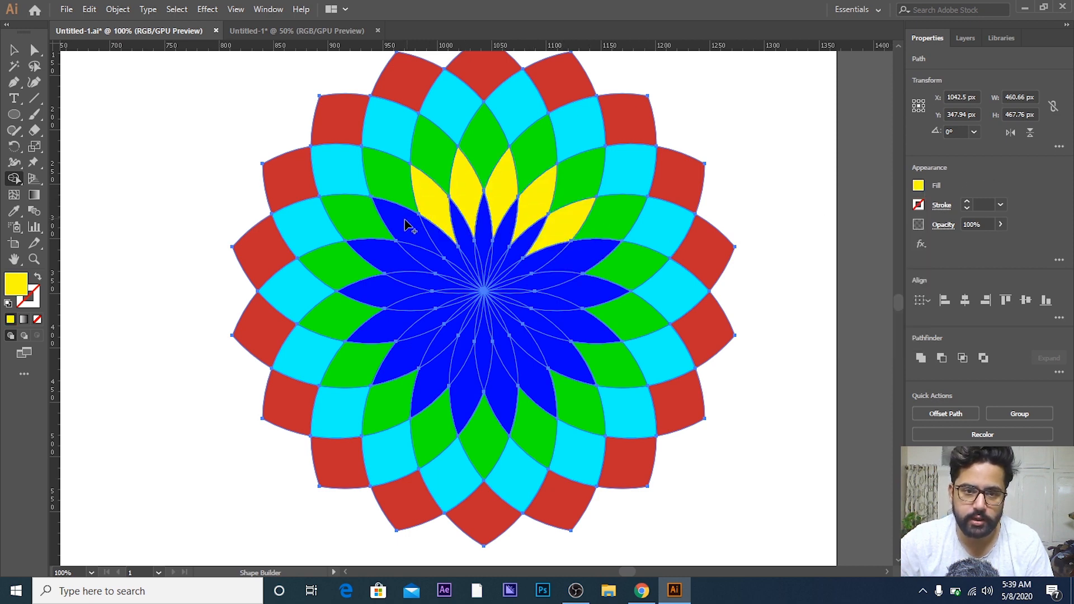
click(411, 225)
click(388, 261)
click(390, 329)
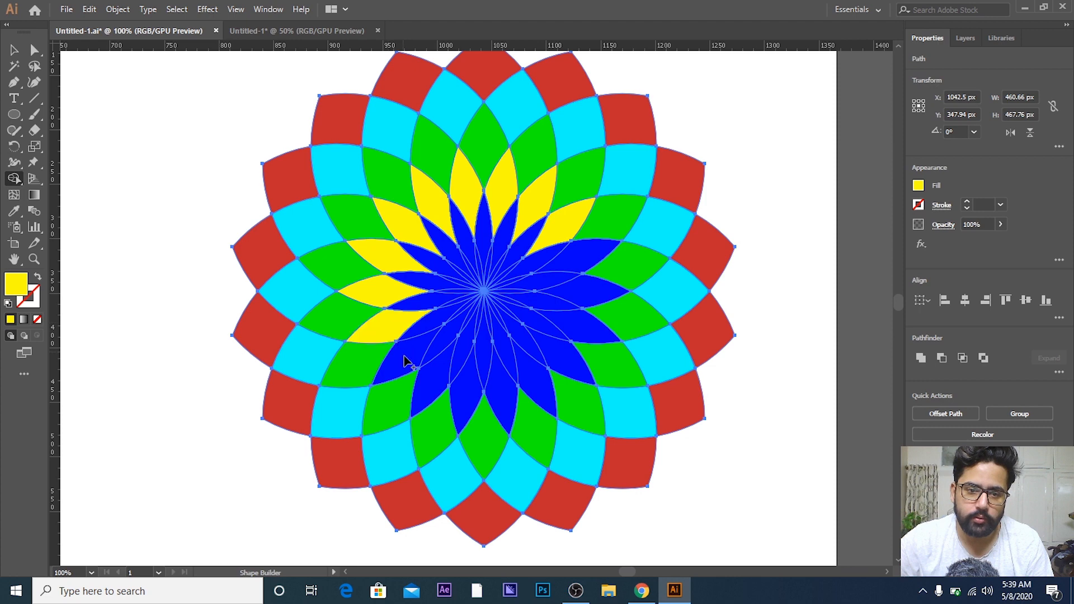
click(406, 364)
click(442, 383)
click(469, 392)
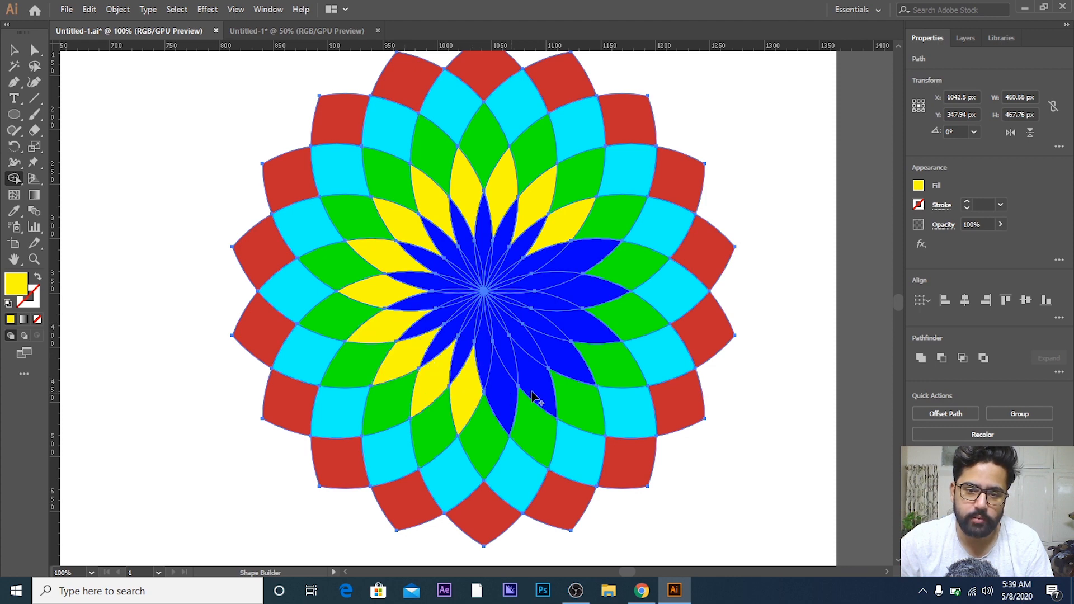
click(502, 395)
click(538, 385)
click(572, 341)
click(590, 294)
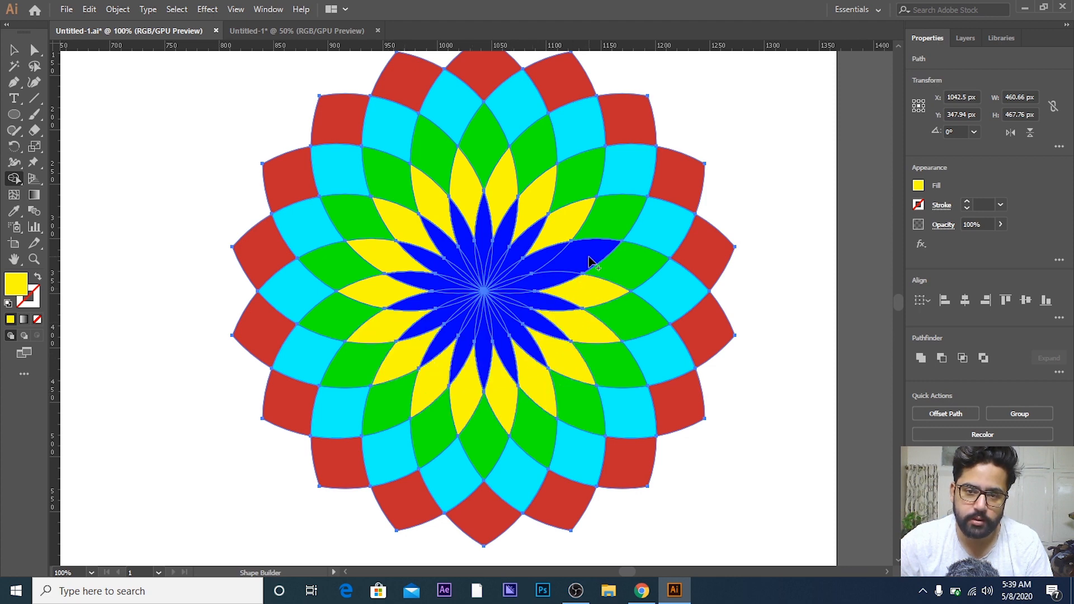
click(595, 262)
Step: Select the whole flower, remove all the blue segments at its centre with the Shape Builder, and deselect it
click(14, 50)
click(108, 84)
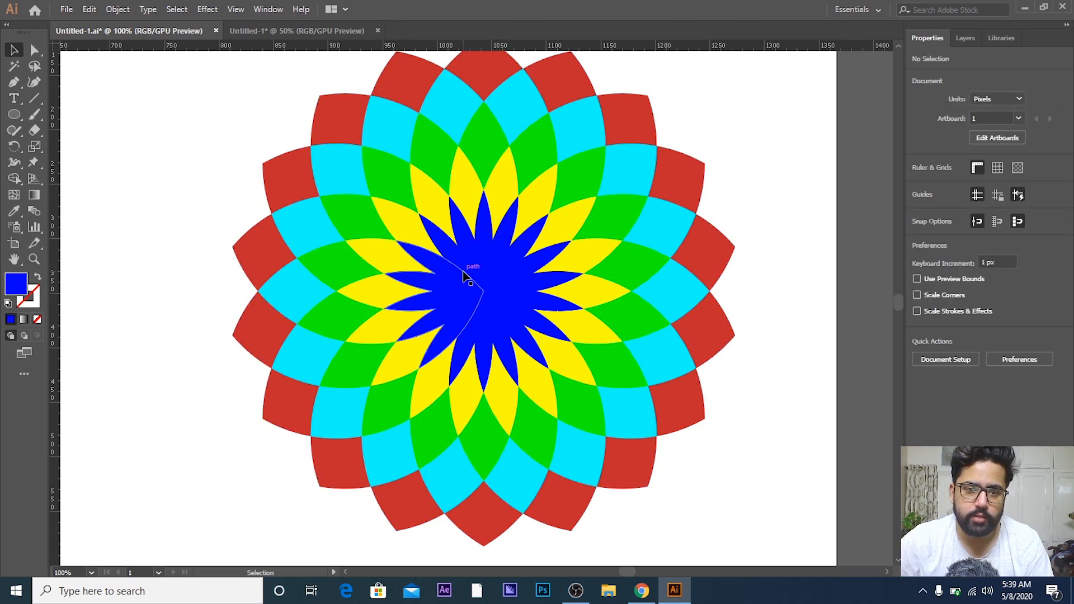
drag(174, 88, 738, 487)
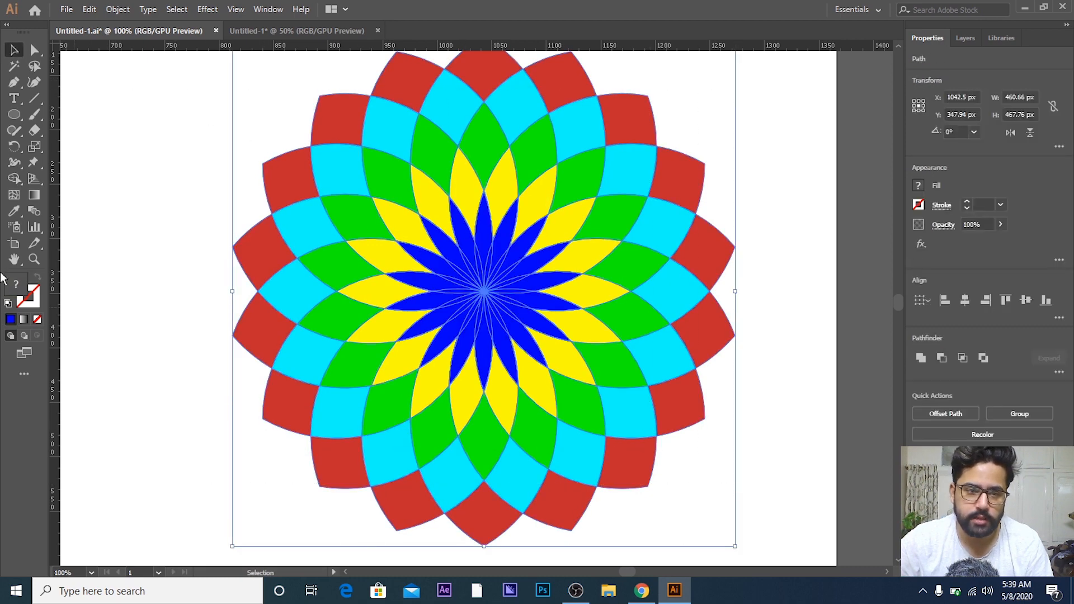
click(14, 179)
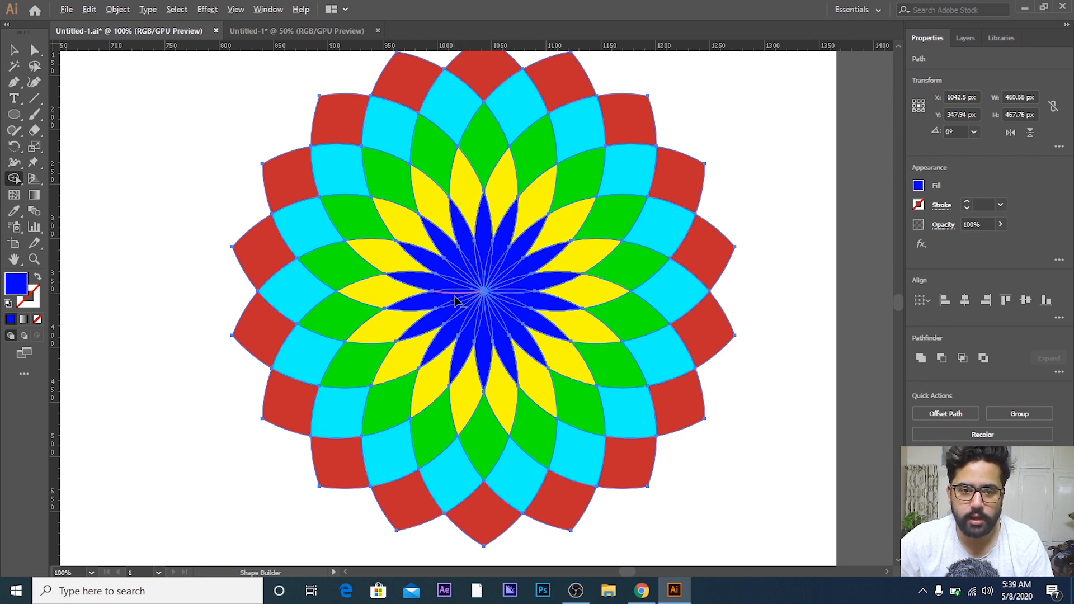
mouse_move(462, 302)
mouse_down()
mouse_move(473, 268)
mouse_move(492, 268)
mouse_move(504, 305)
mouse_move(456, 305)
mouse_up()
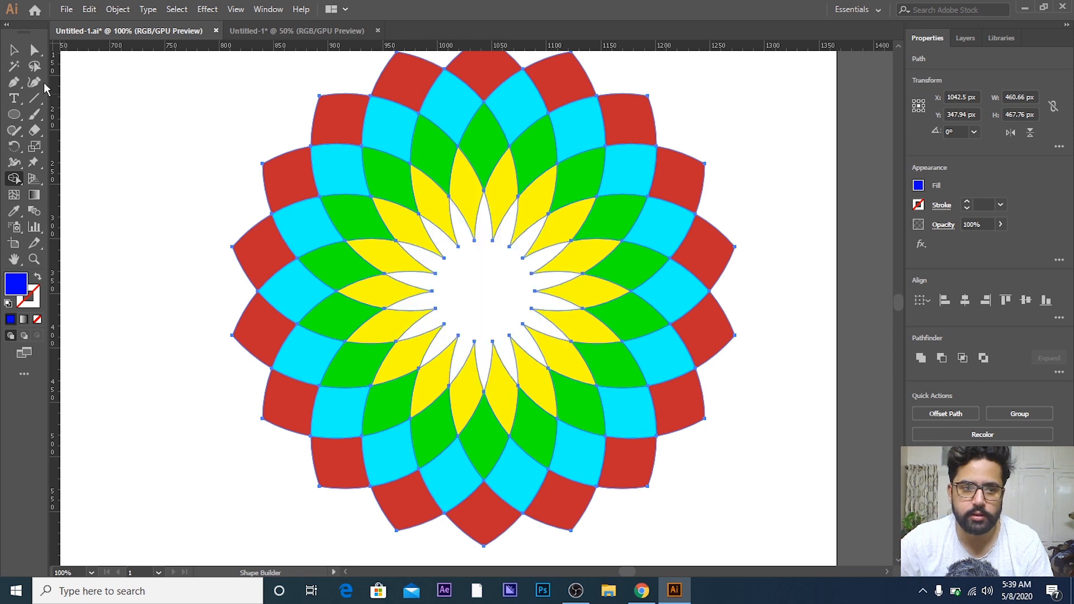
click(14, 50)
click(262, 108)
Step: Move the newly coloured flower off the artboard, above the flower already beside it
scroll(481, 222, down, 1)
scroll(499, 243, down, 3)
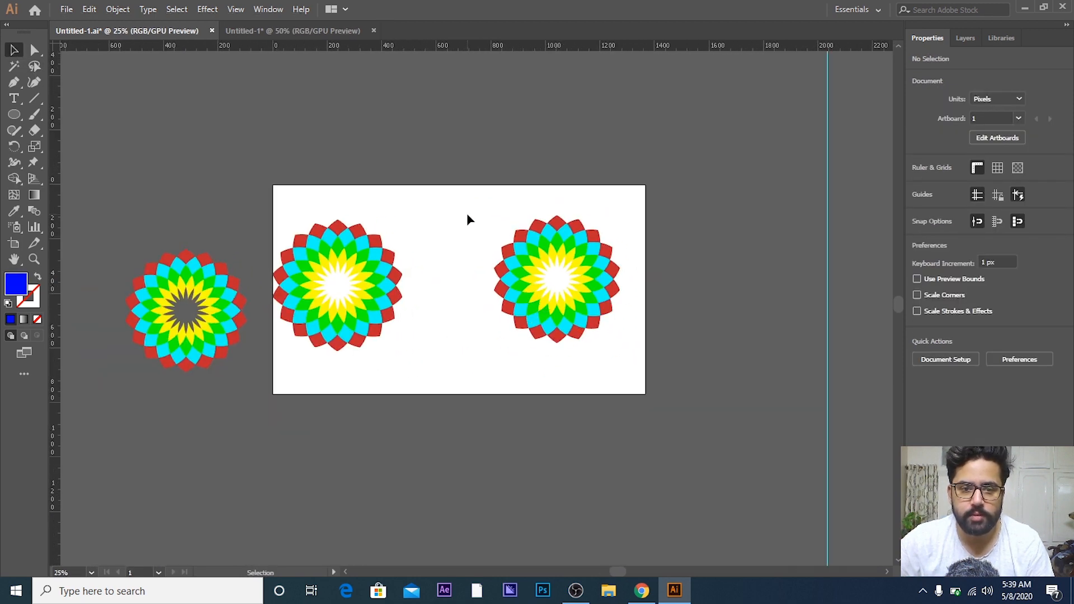
drag(469, 220, 624, 338)
drag(578, 240, 506, 171)
Step: Examine the coloured rings and open centres of the flowers beside and on the artboard
scroll(508, 224, up, 1)
click(511, 230)
scroll(486, 234, up, 3)
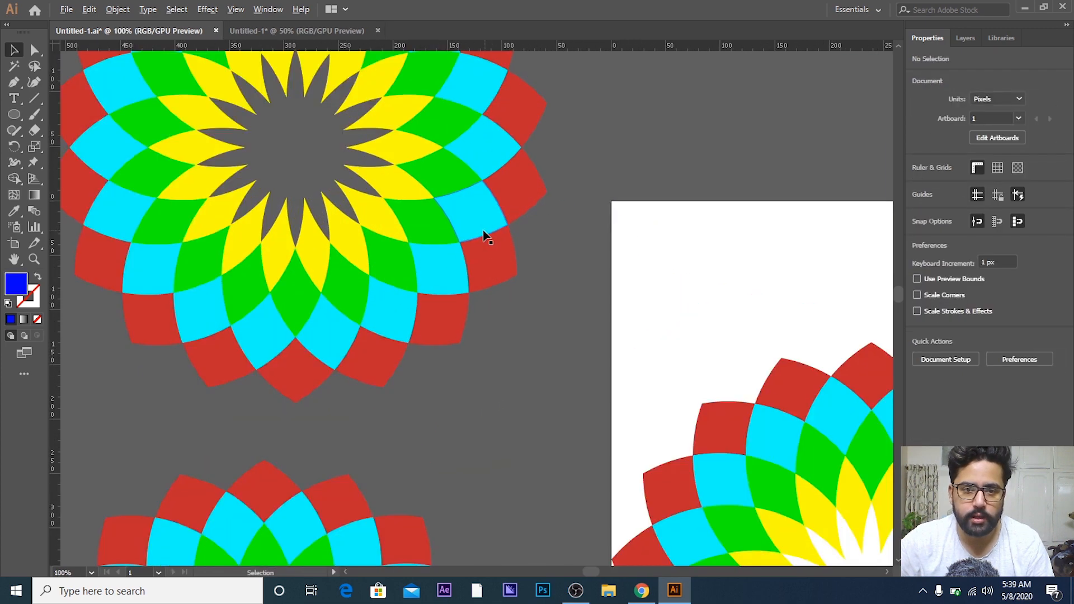
drag(370, 85, 496, 257)
key(ctrl+z)
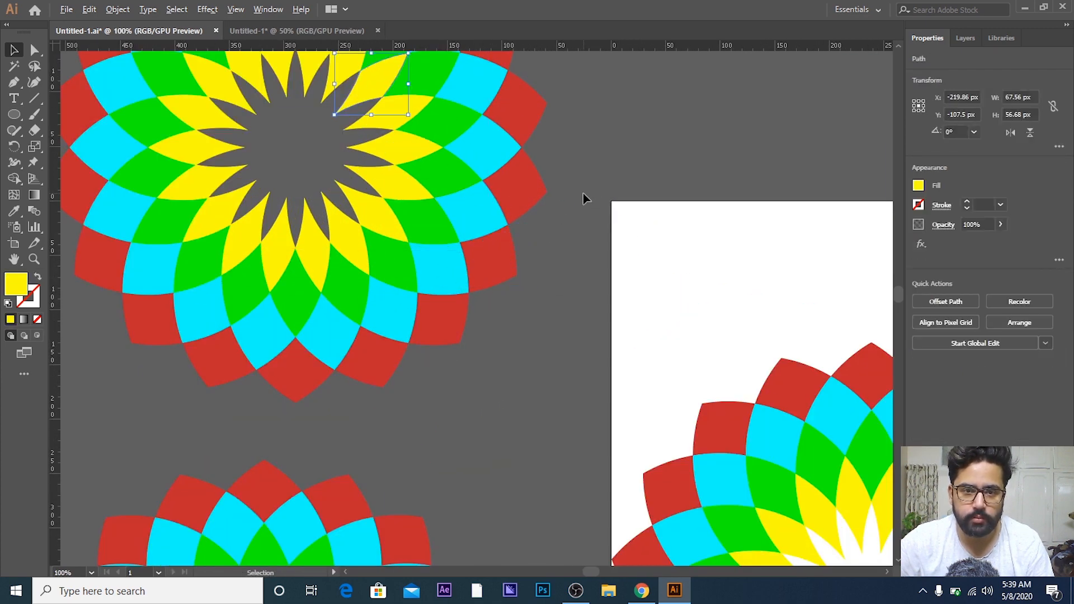
scroll(584, 197, down, 1)
click(588, 196)
drag(395, 55, 456, 211)
scroll(521, 320, up, 2)
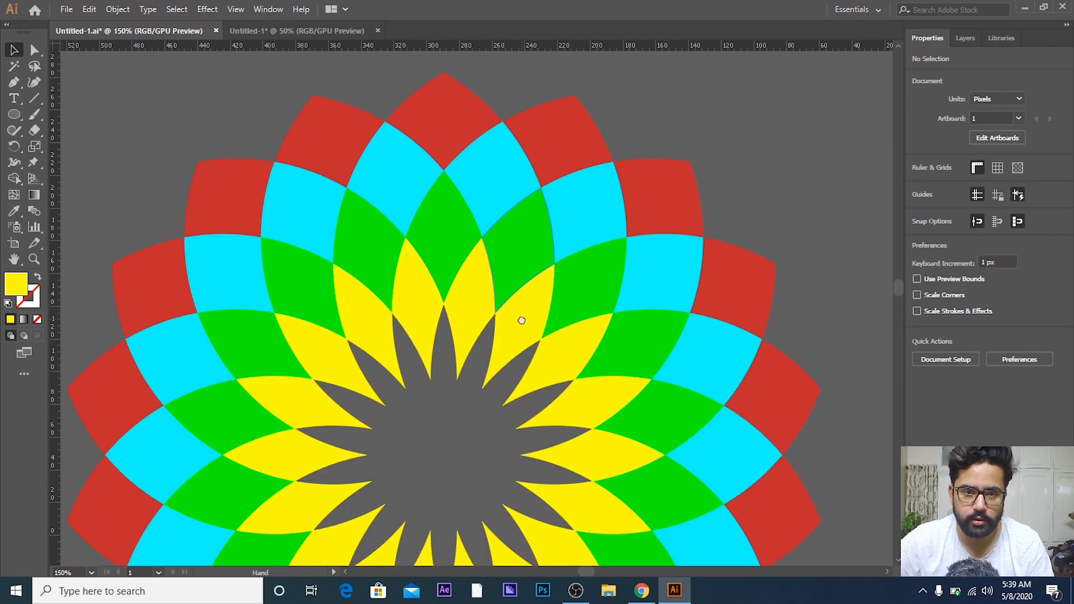
drag(521, 320, 495, 167)
scroll(517, 221, down, 1)
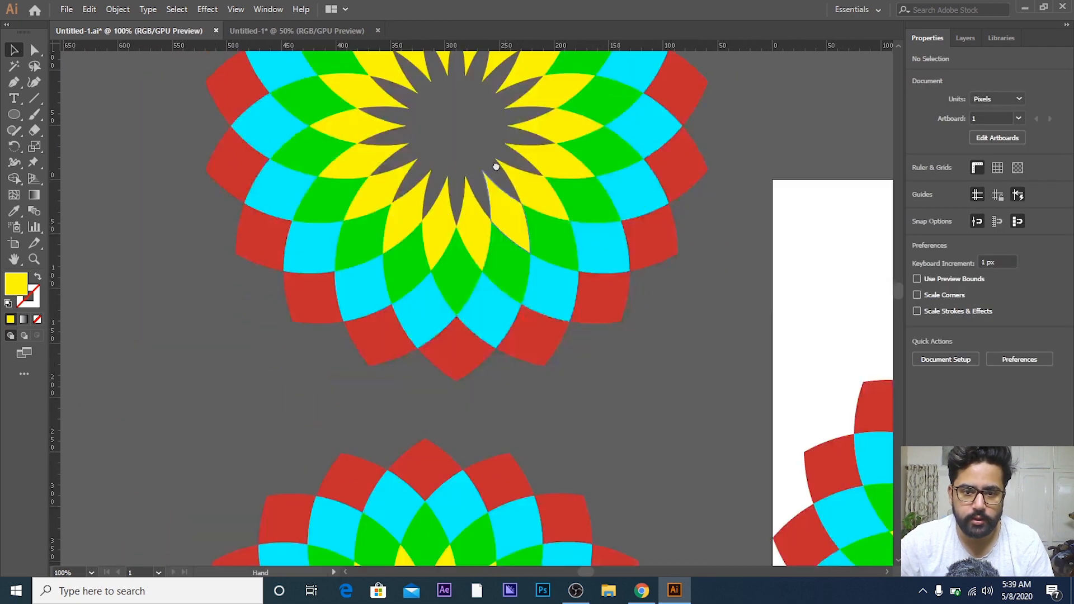
scroll(493, 207, down, 8)
scroll(516, 283, up, 1)
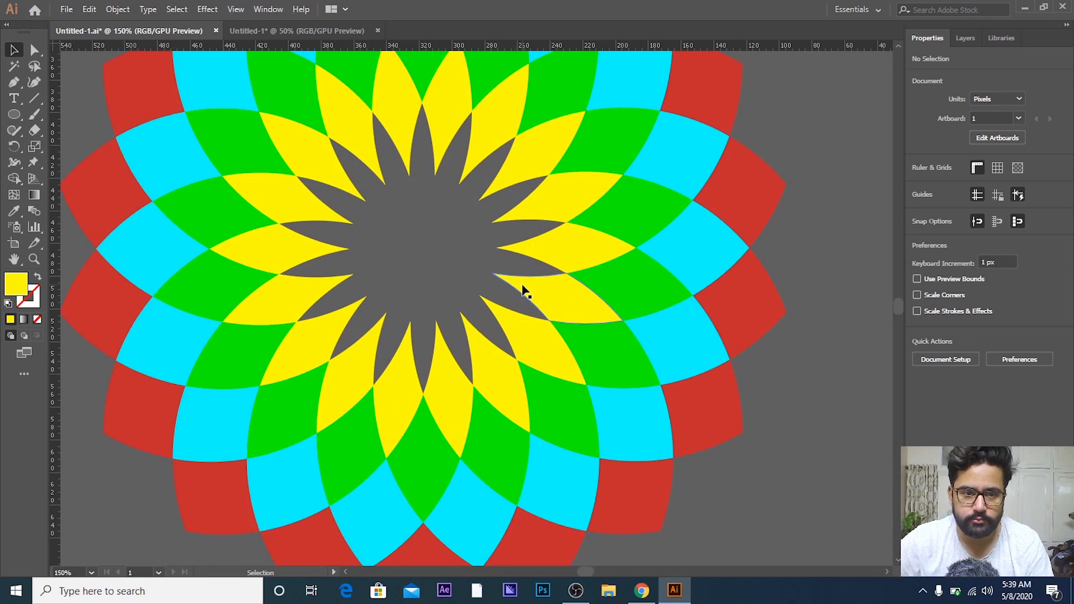
scroll(523, 288, down, 4)
drag(546, 283, 420, 279)
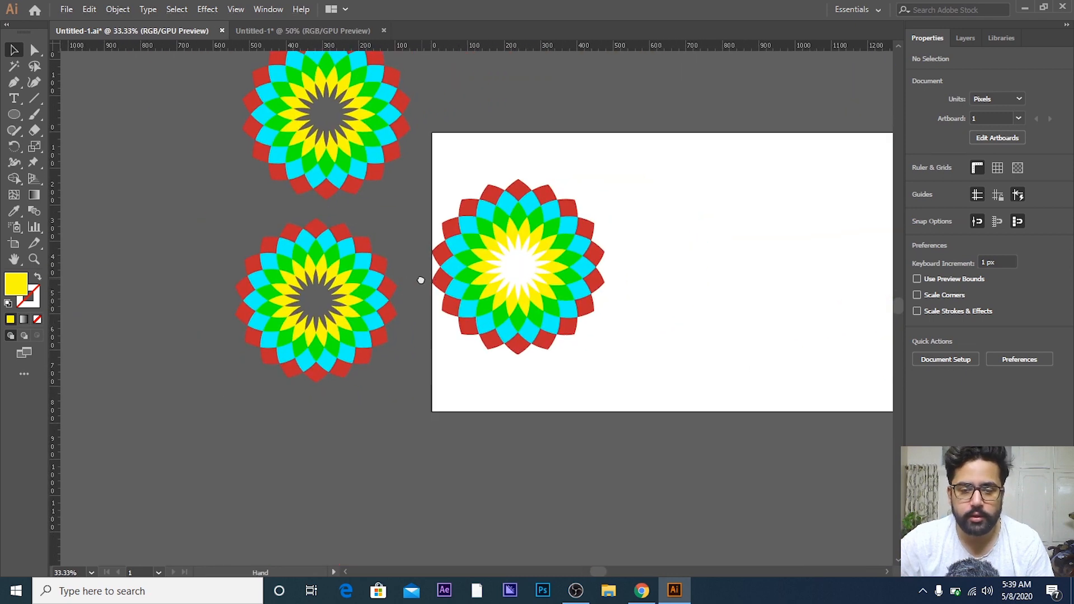
drag(613, 267, 536, 270)
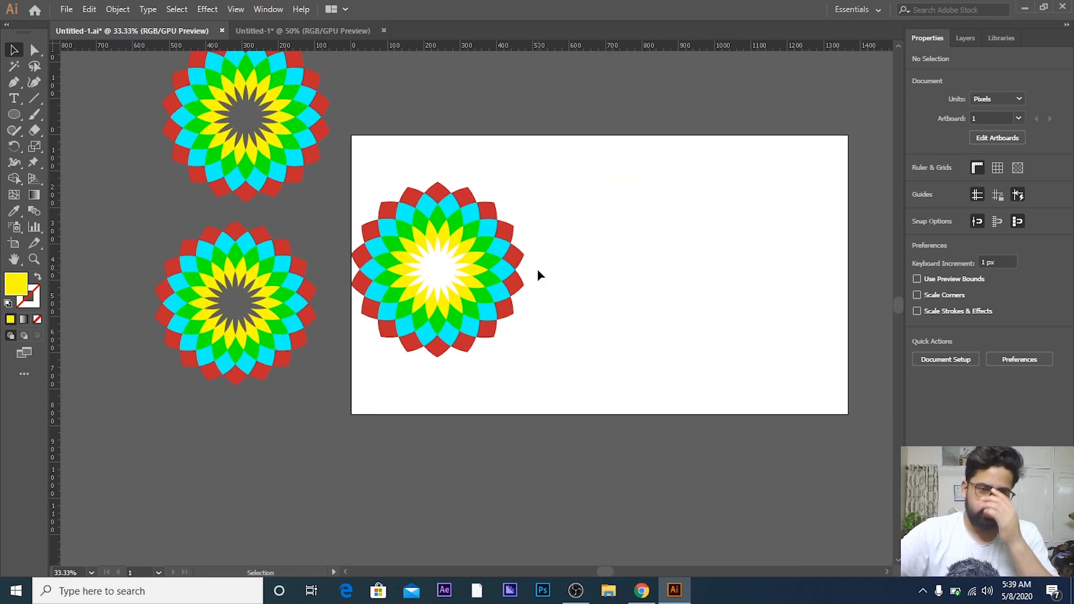
scroll(593, 289, up, 1)
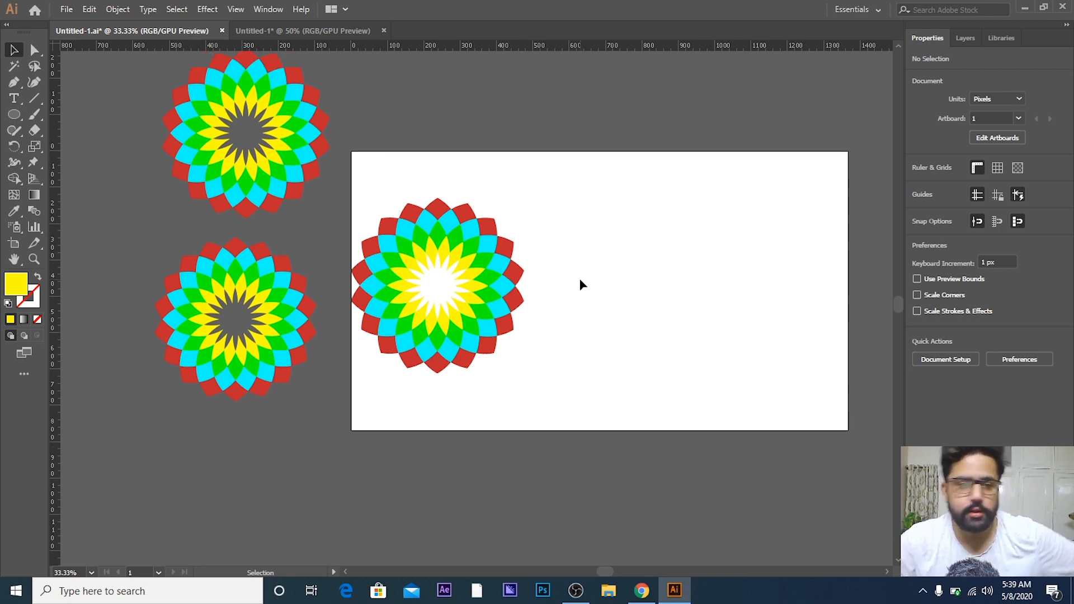
drag(626, 281, 515, 265)
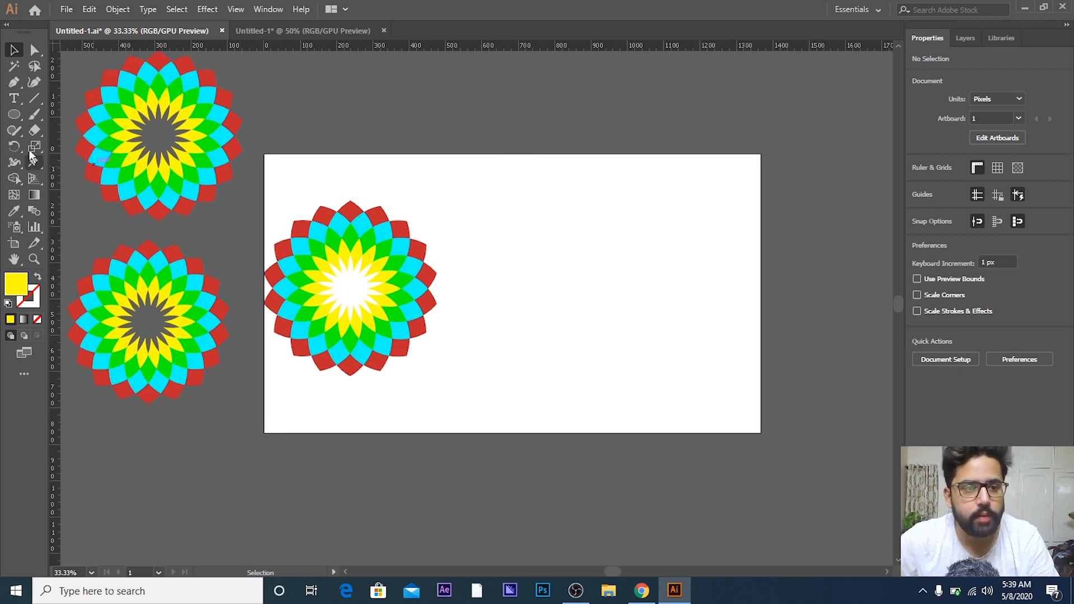
click(9, 116)
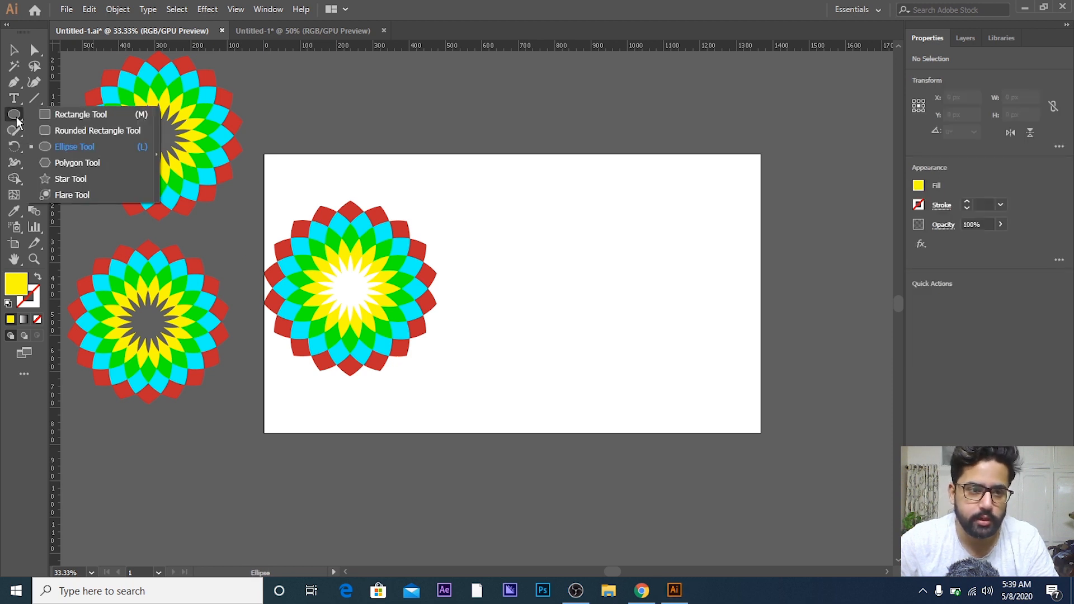
click(70, 130)
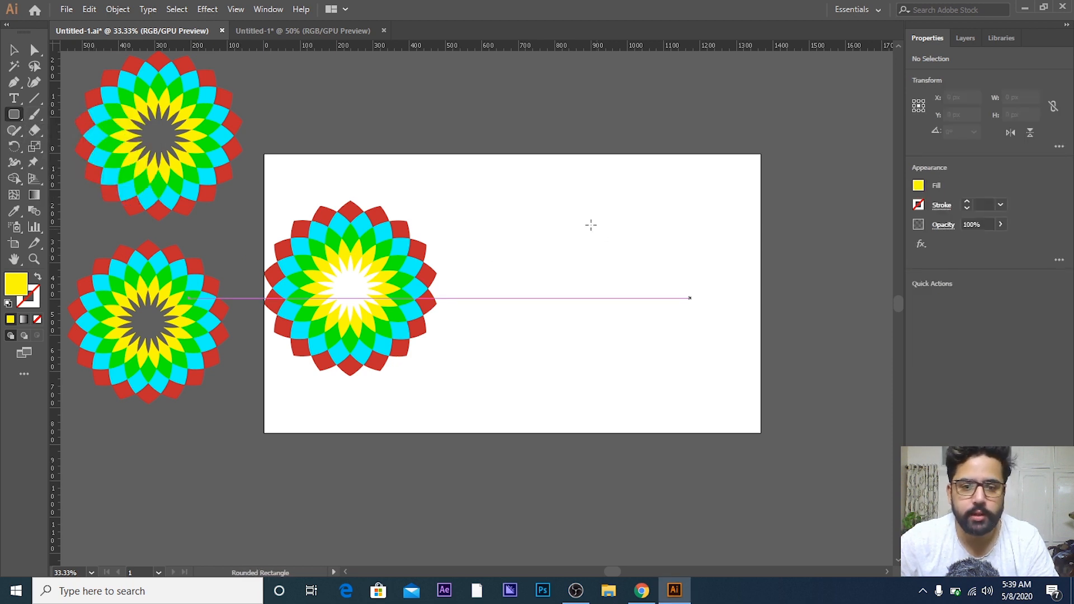
drag(588, 224, 623, 319)
key(ctrl+z)
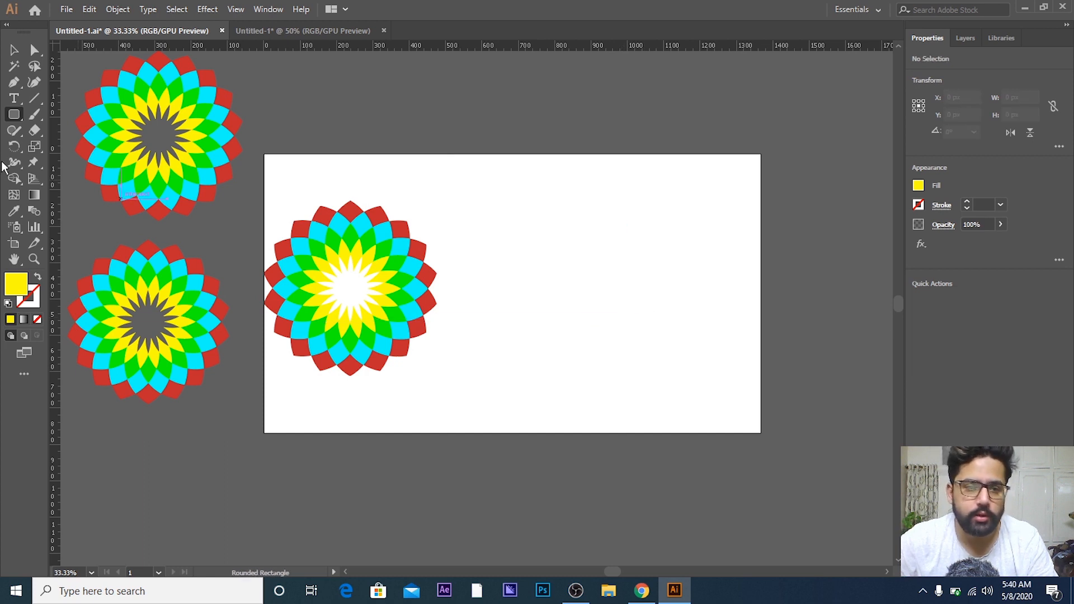
Step: Draw a hexagon about 214 px wide and 185 px high in the empty area beside the artboard's flower
click(16, 116)
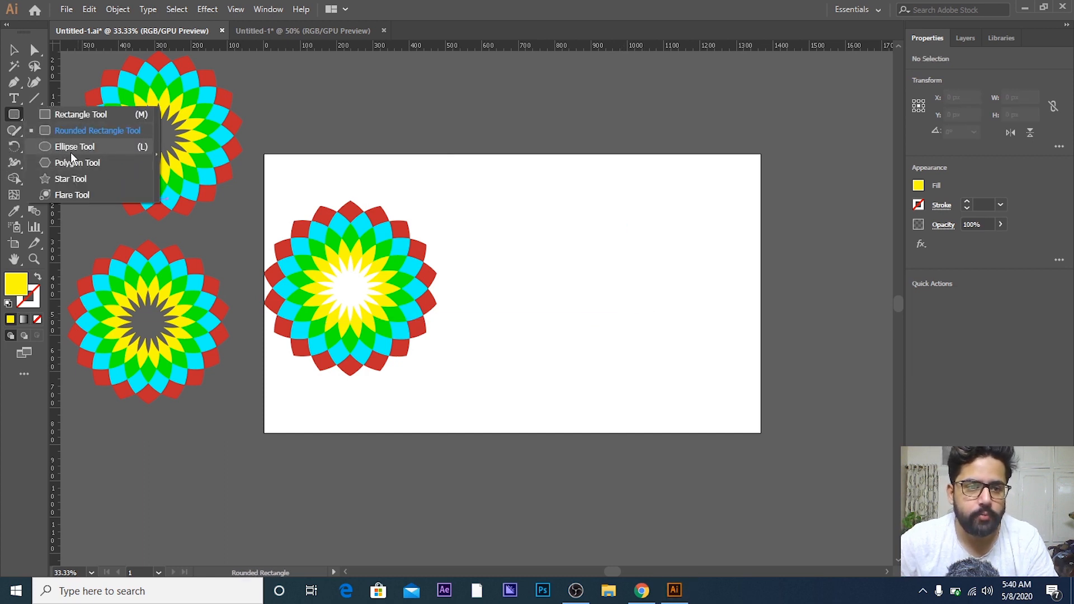
click(77, 162)
drag(602, 239, 641, 265)
Step: Remove the hexagon's fill and give it a 2 pt black stroke
click(919, 188)
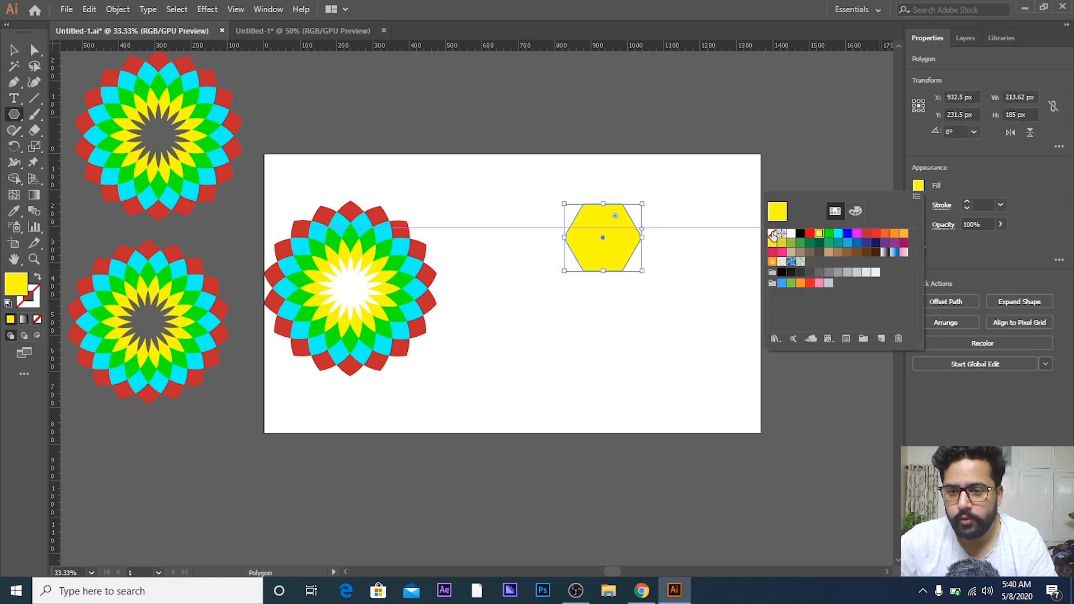
click(774, 236)
click(966, 203)
click(967, 203)
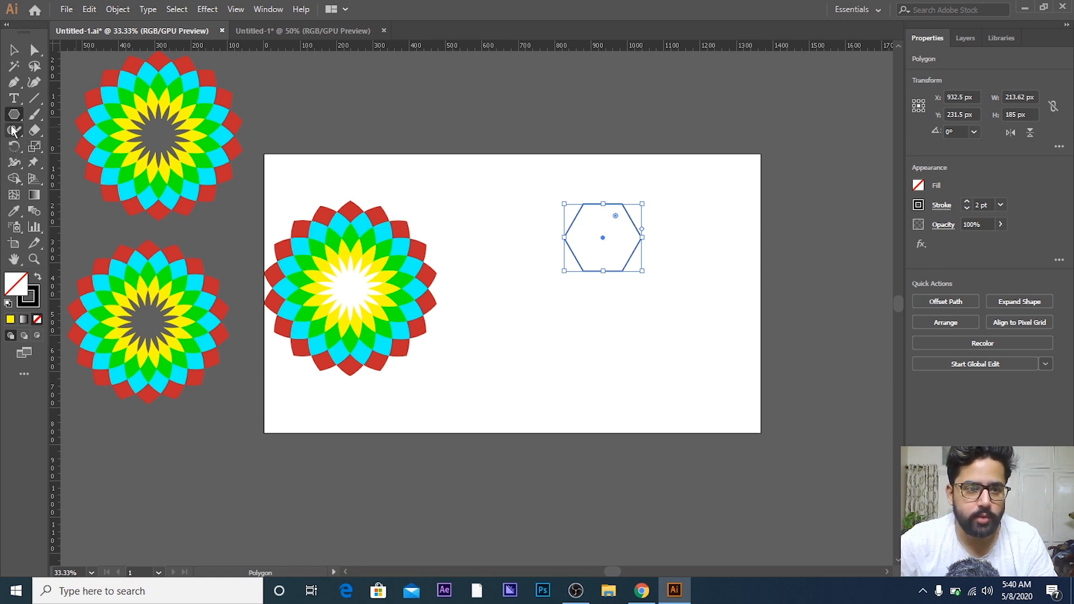
Step: Create a copy of the hexagon rotated 20° about its lower-right corner point
click(14, 146)
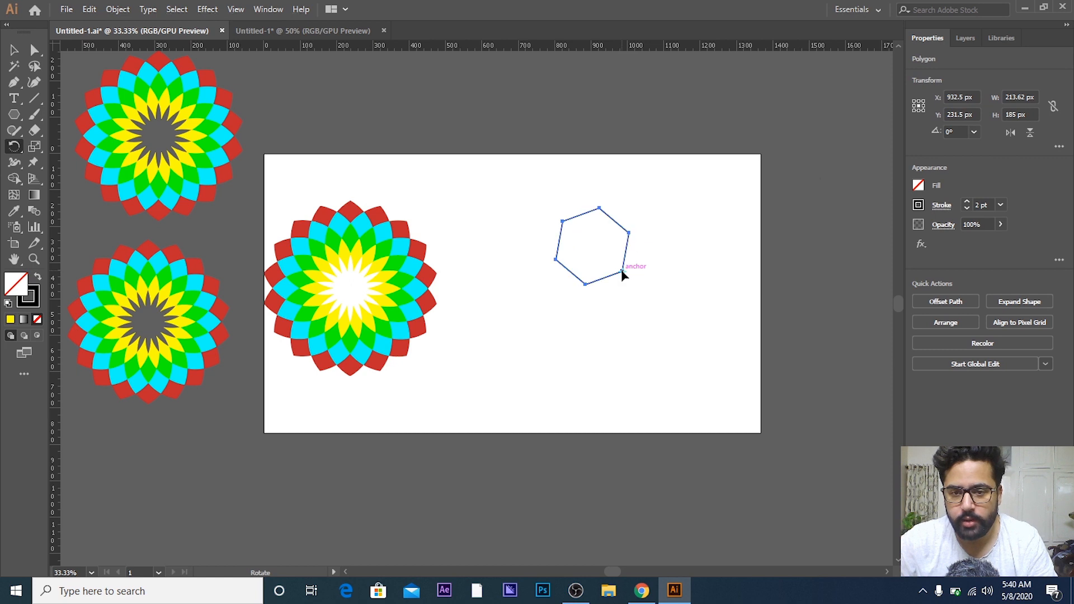
alt+click(622, 270)
click(625, 316)
key(v)
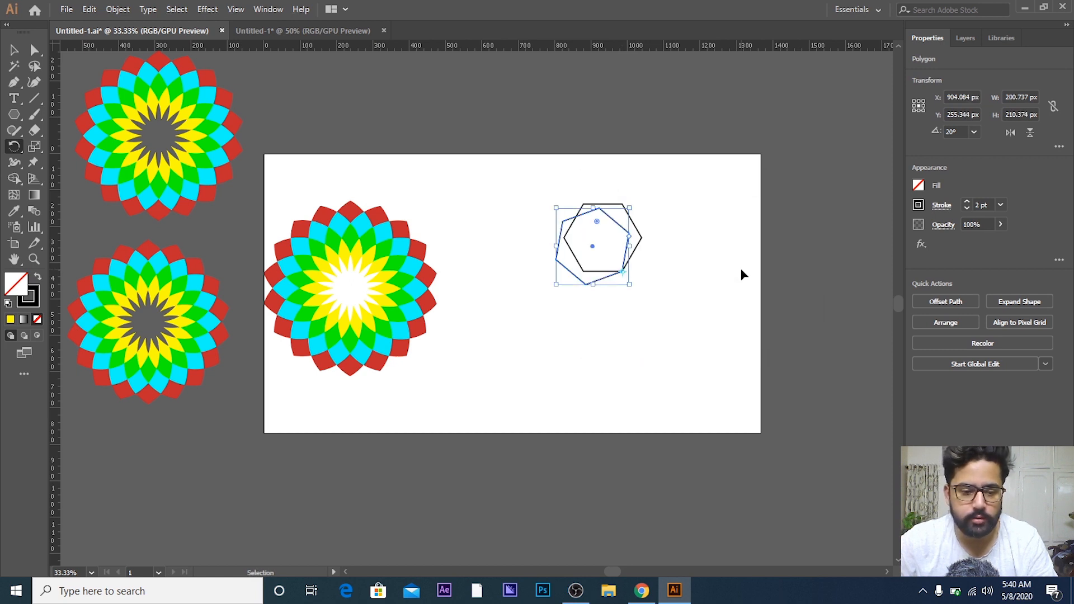
Step: Repeat the rotated hexagon copy around the shared corner point until the outlines complete a full circle, and clear the selection
key(ctrl+d)
key(ctrl+d)
key(ctrl+d)
key(ctrl+d)
key(ctrl+d)
key(ctrl+d)
key(ctrl+d)
key(ctrl+d)
key(ctrl+d)
key(ctrl+d)
key(ctrl+d)
key(ctrl+d)
key(ctrl+d)
key(ctrl+d)
key(ctrl+d)
key(ctrl+d)
key(ctrl+d)
key(ctrl+d)
key(ctrl+d)
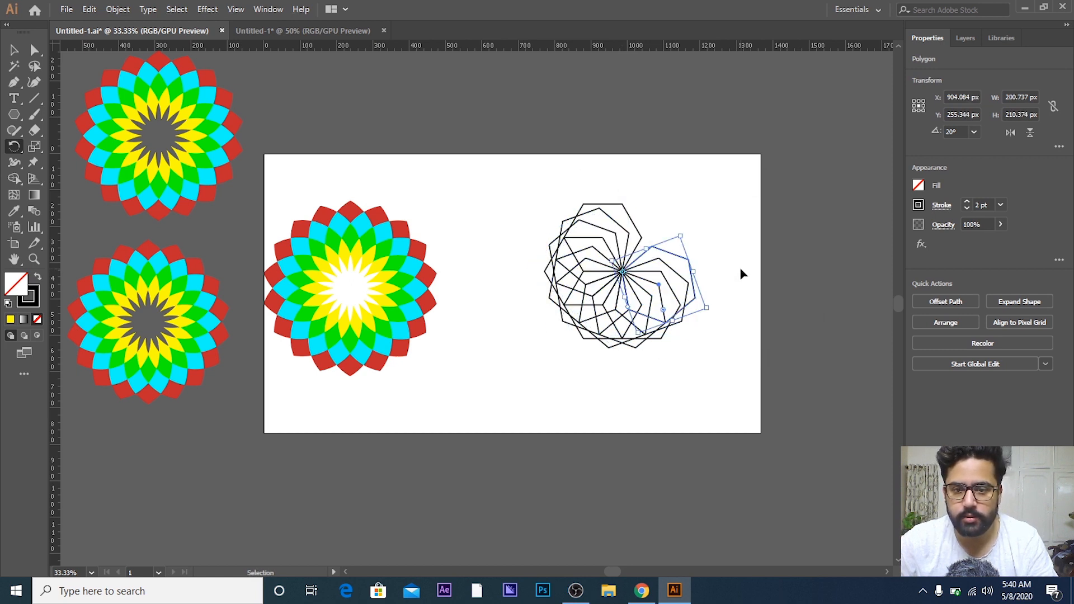
key(ctrl+d)
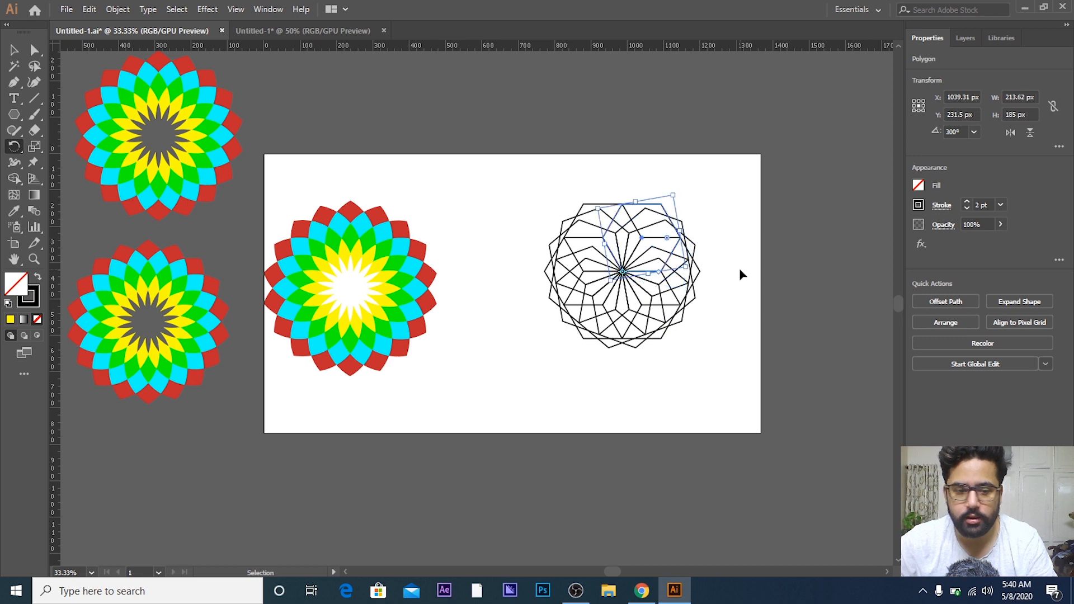
key(v)
click(755, 288)
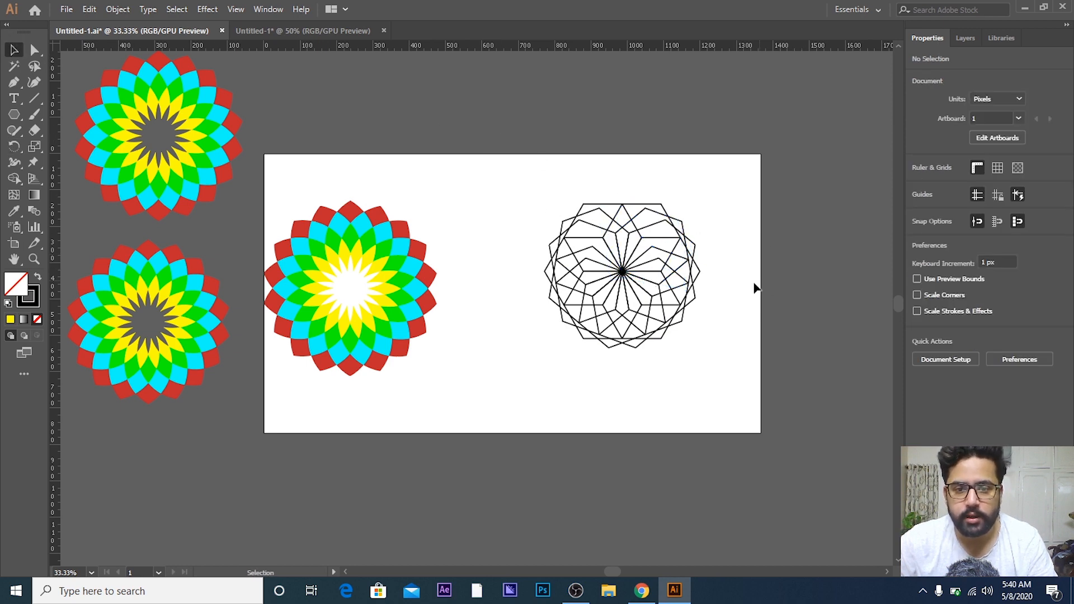
Step: Select all the outlined hexagons of the radial pattern and delete them from the artboard
drag(501, 183, 742, 399)
click(725, 396)
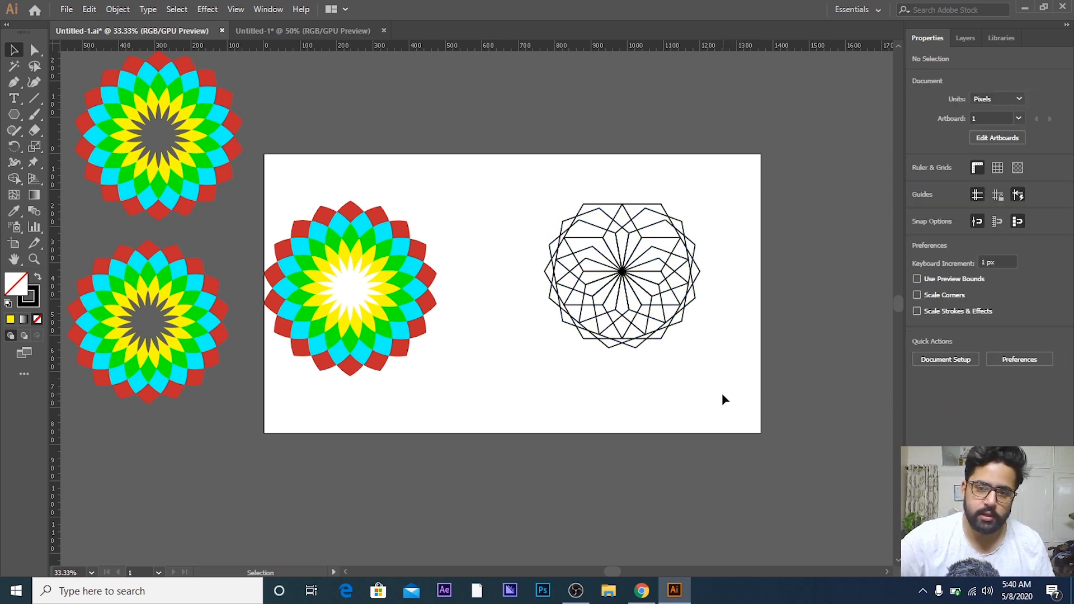
drag(522, 187, 710, 351)
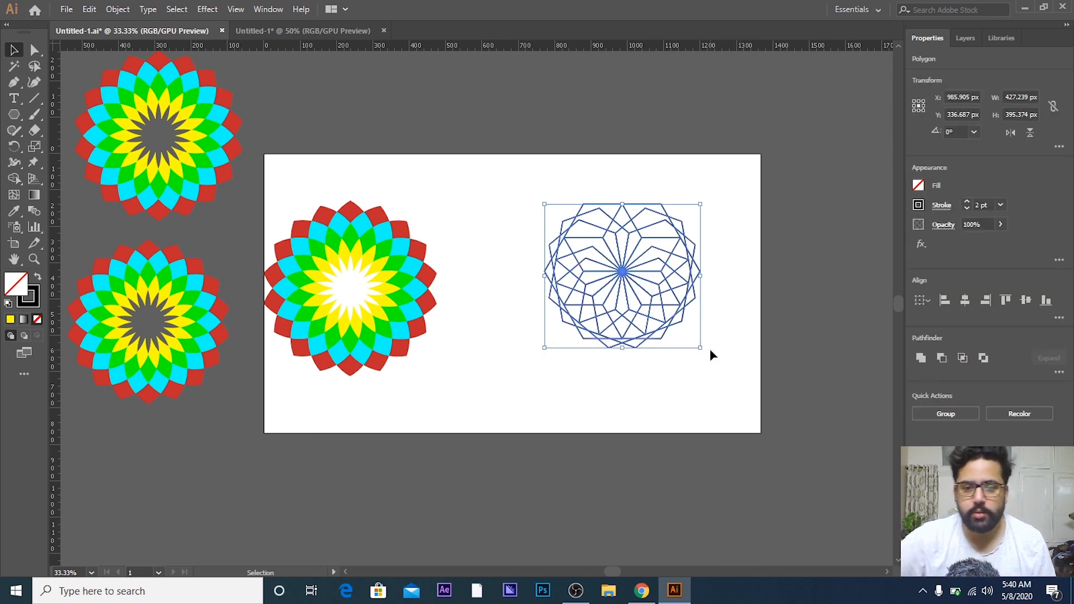
key(Delete)
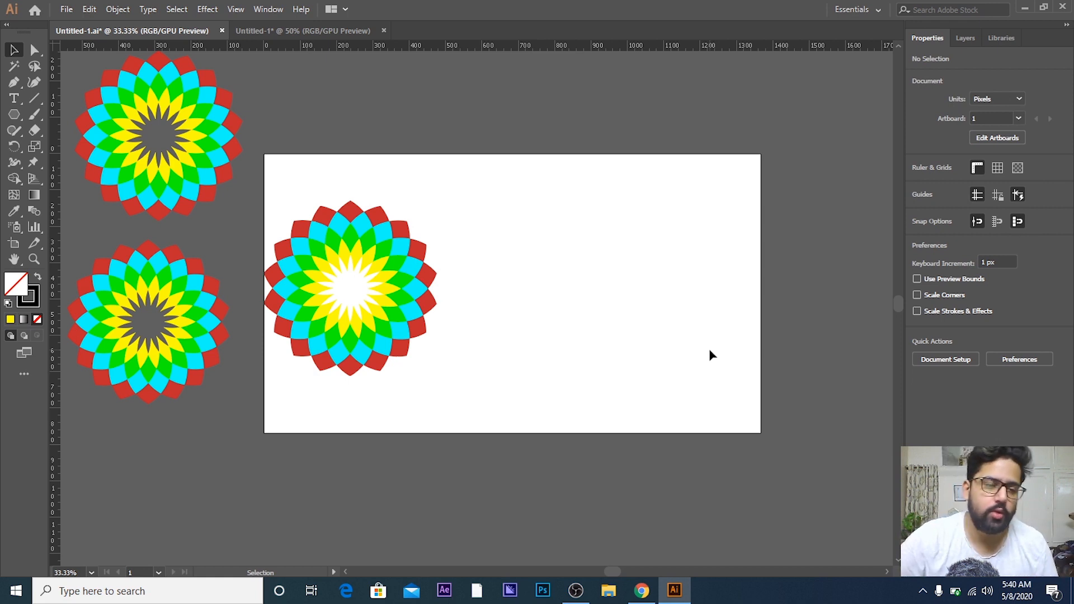
Step: Move the coloured flower on the artboard horizontally to the artboard's centre and deselect it
click(405, 327)
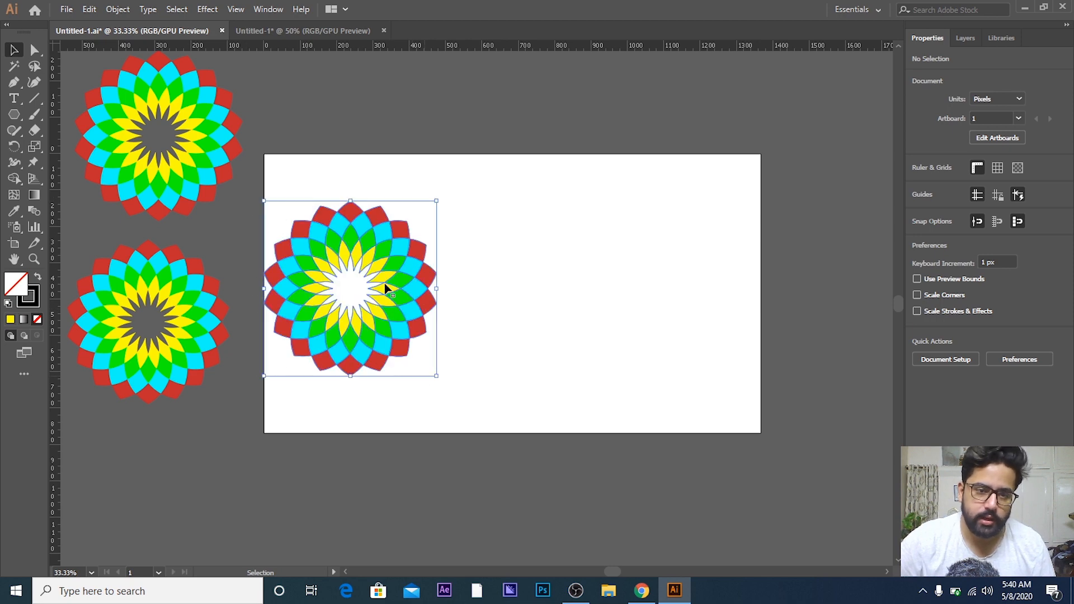
drag(347, 244, 509, 248)
click(678, 246)
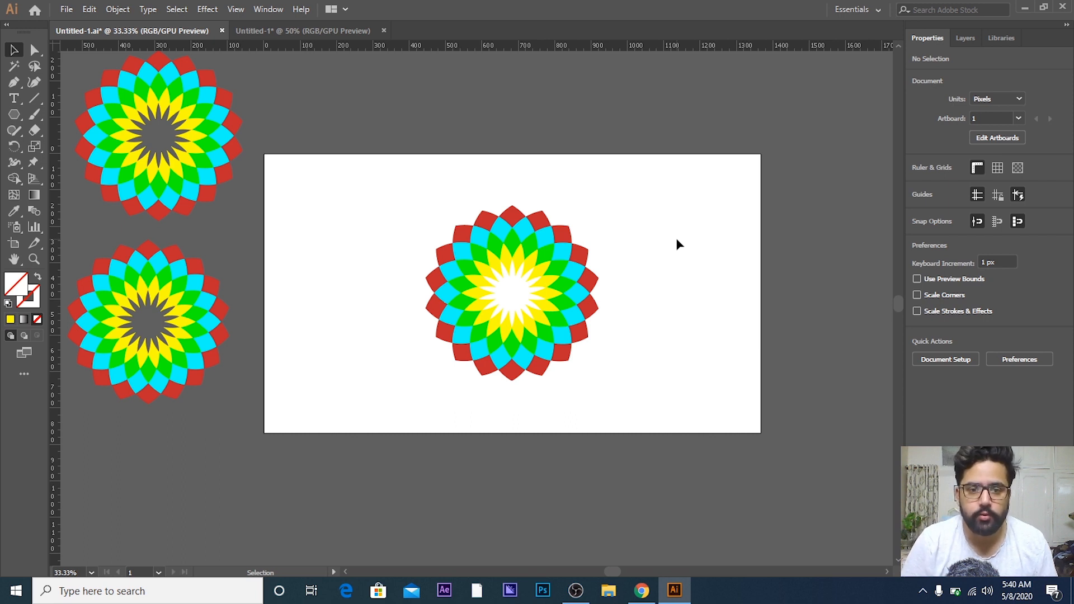
Step: Examine the centred flower's coloured petal rings and open centre up close and within the whole artboard
scroll(661, 245, up, 1)
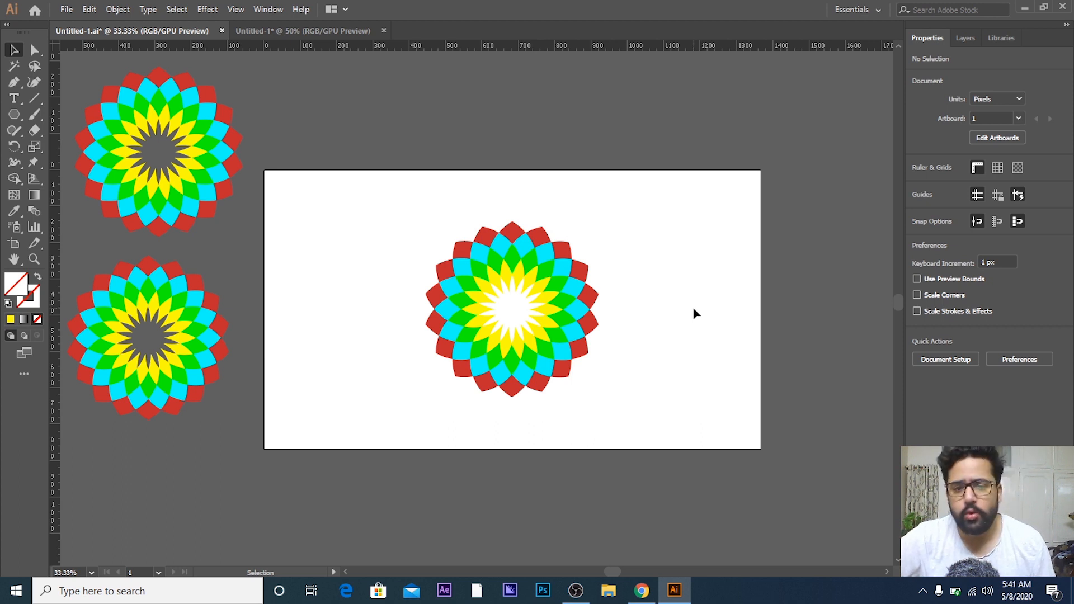
scroll(693, 308, down, 2)
scroll(694, 309, up, 2)
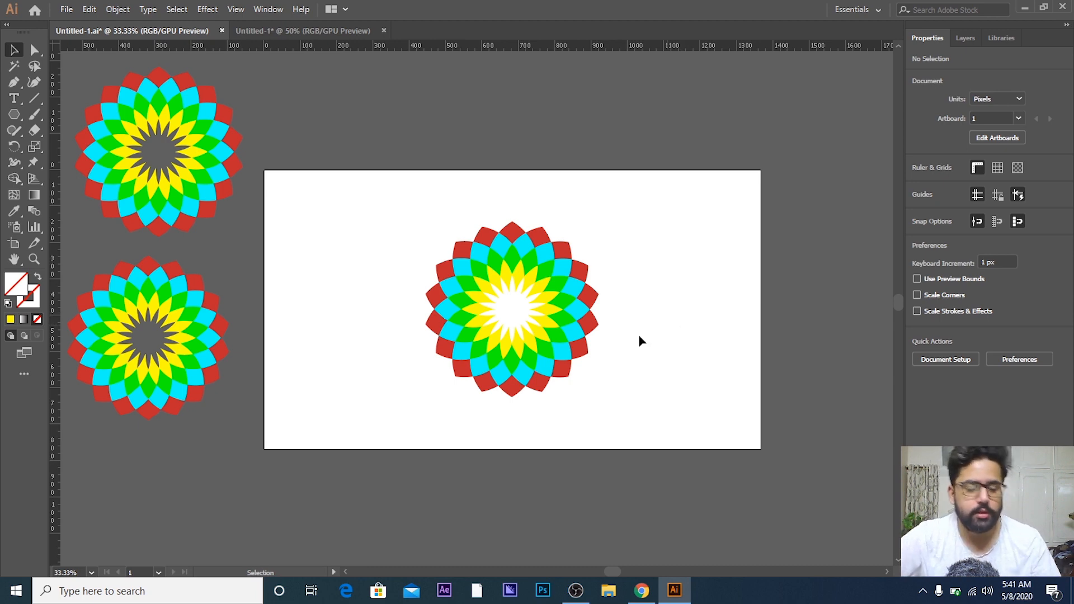
scroll(504, 317, up, 3)
scroll(505, 317, down, 1)
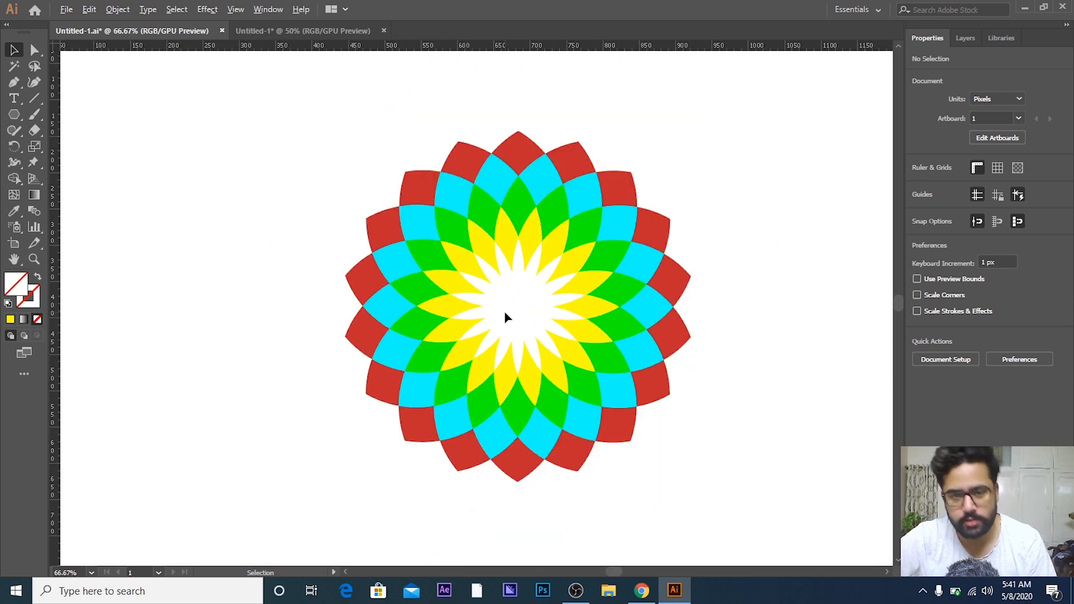
scroll(515, 307, down, 1)
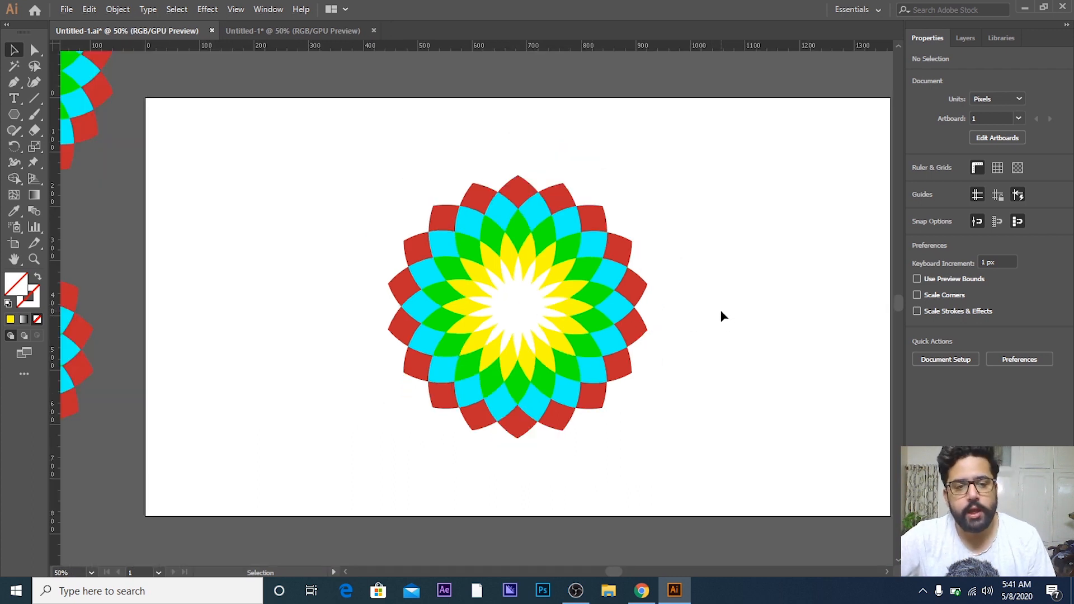
drag(683, 249, 717, 247)
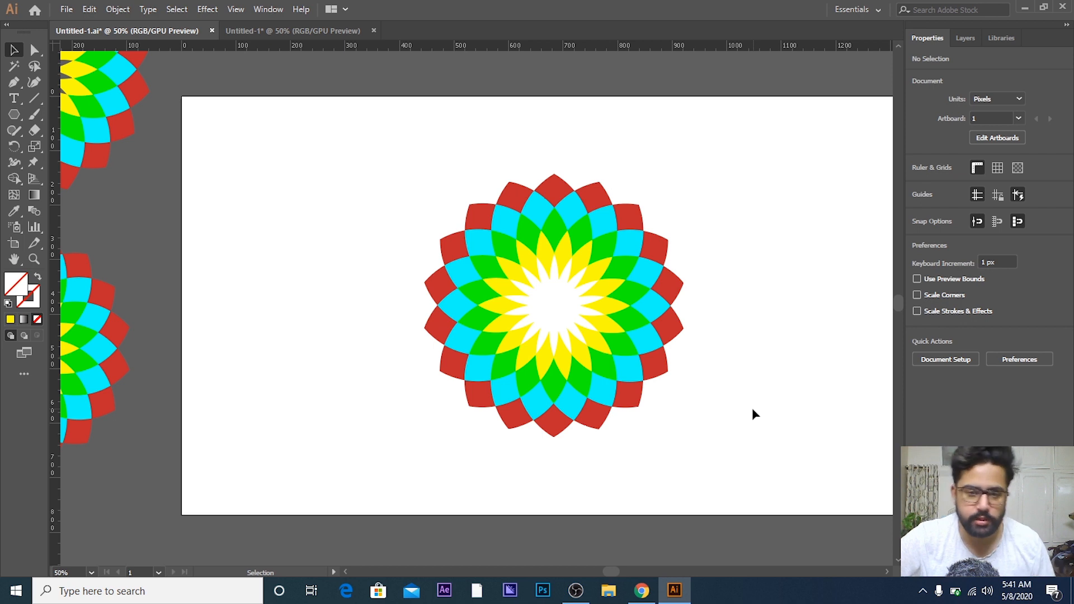
scroll(753, 410, up, 1)
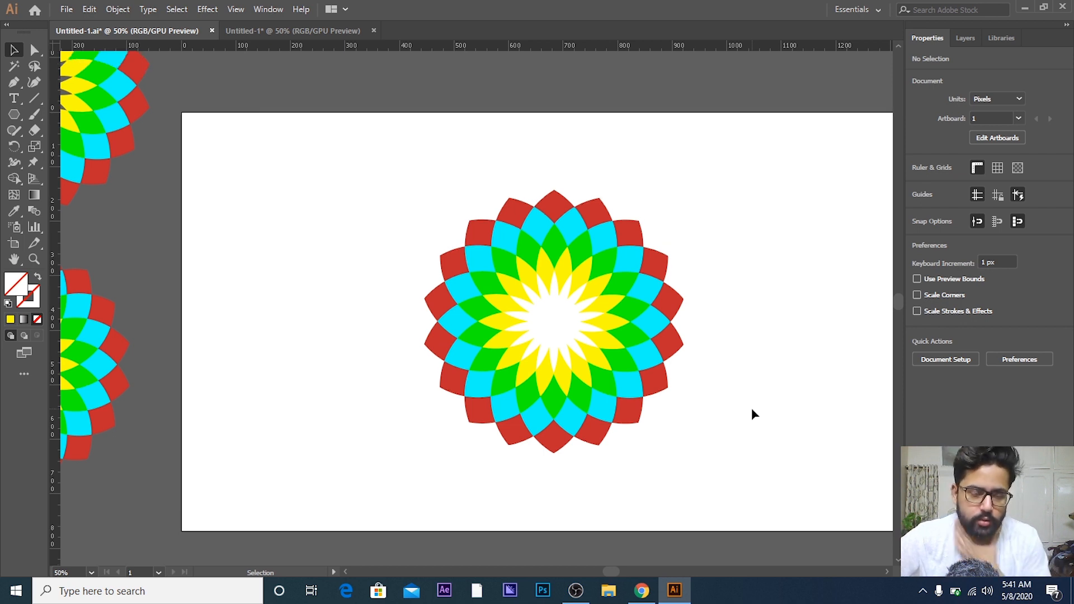